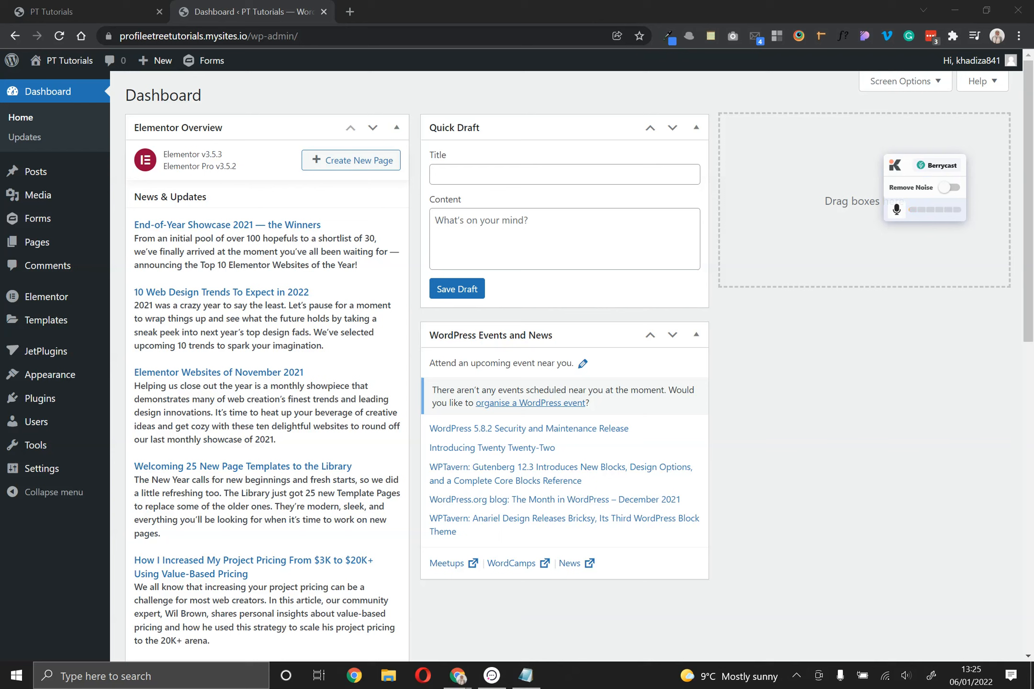
Create a new page titled "FAQs" and publish it
{"action": "mouse_move", "coordinate": [63, 196]}
{"action": "left_click", "coordinate": [45, 238]}
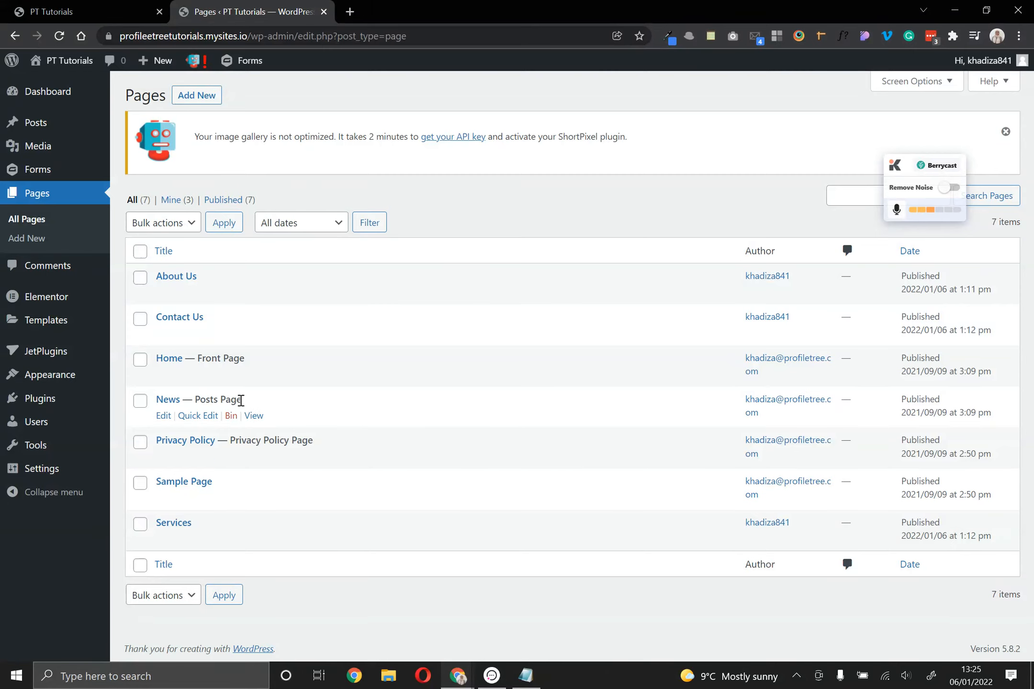
{"action": "left_click", "coordinate": [200, 96]}
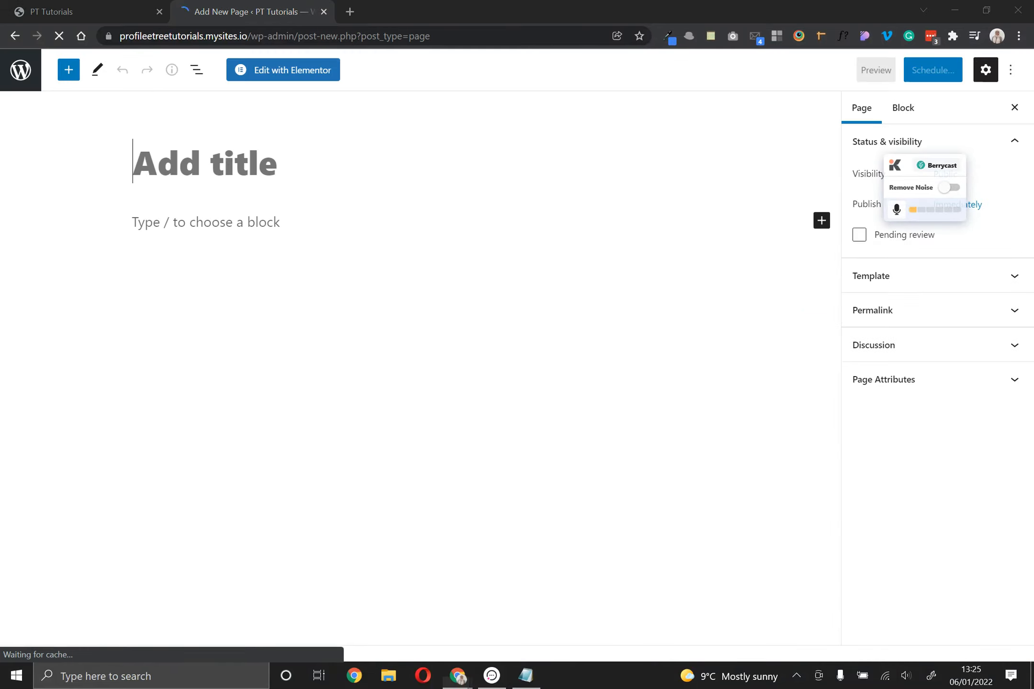
{"action": "left_click", "coordinate": [245, 168]}
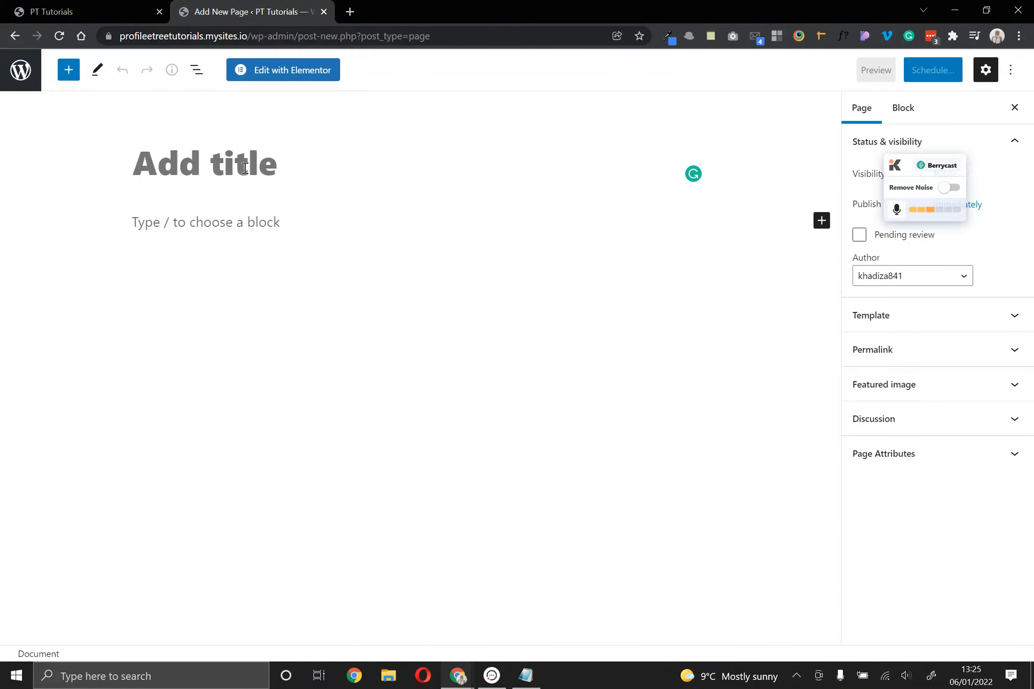
{"action": "type", "text": "FAQs"}
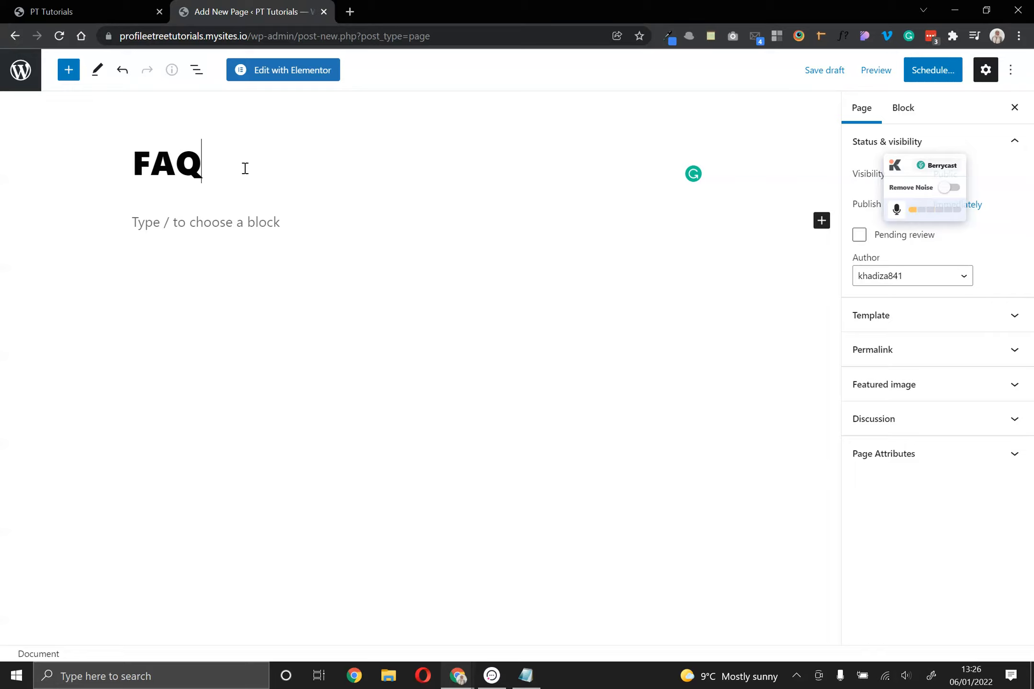
{"action": "left_click", "coordinate": [929, 73]}
{"action": "left_click", "coordinate": [872, 71]}
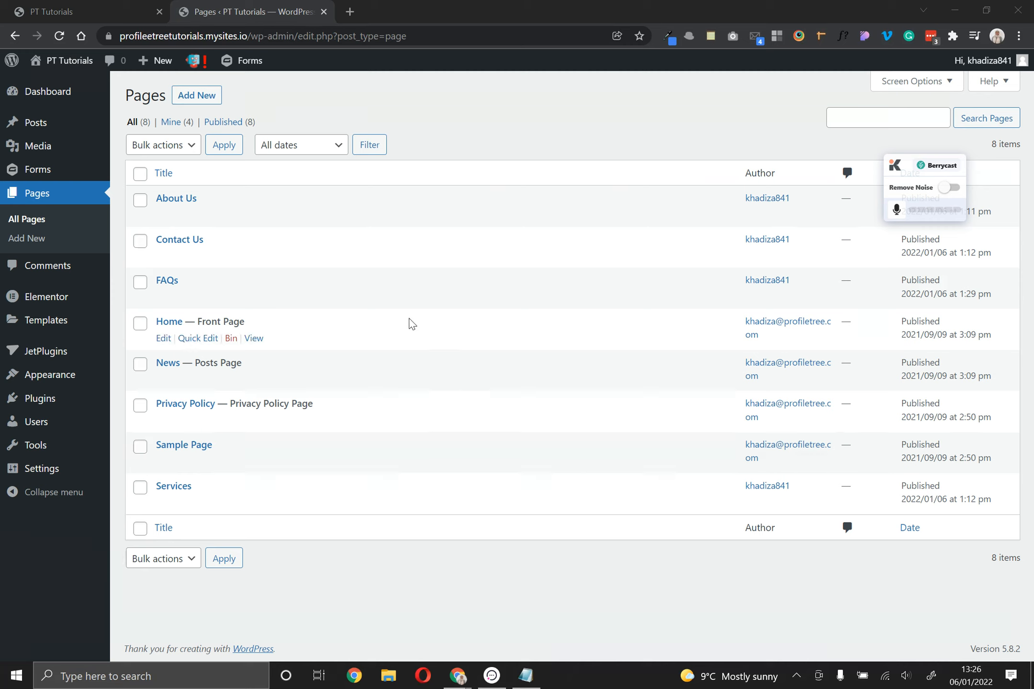
Add the News, About Us, Contact Us, FAQs and Services pages to the site's Main Menu
{"action": "mouse_move", "coordinate": [83, 386]}
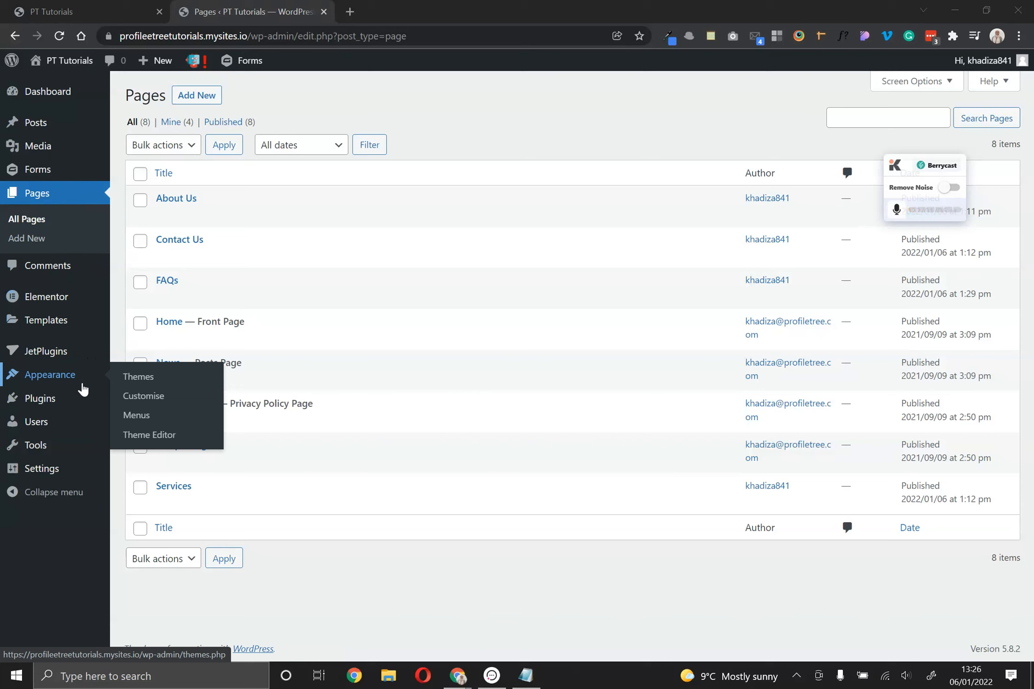
{"action": "left_click", "coordinate": [138, 417]}
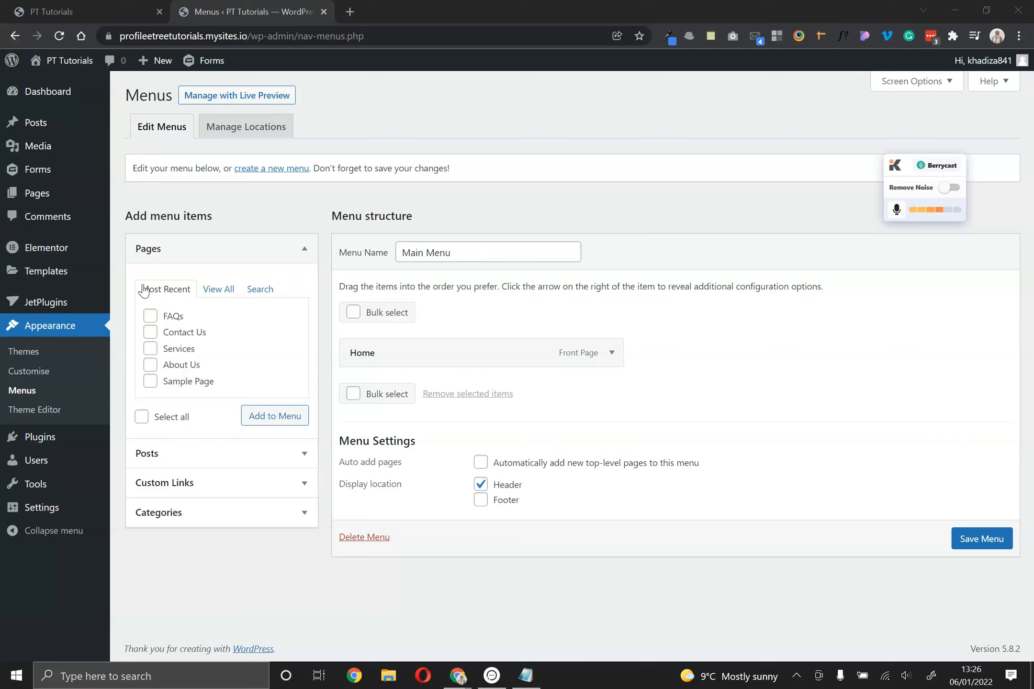
{"action": "left_click", "coordinate": [211, 293]}
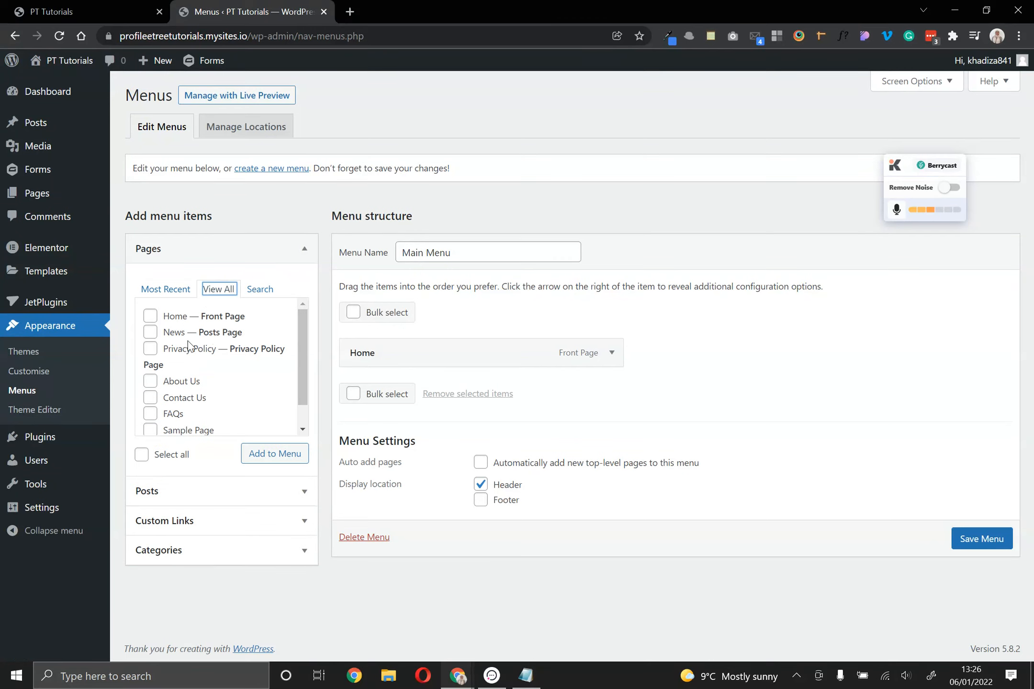
{"action": "scroll", "coordinate": [187, 339], "scroll_direction": "down", "scroll_amount": 1}
{"action": "scroll", "coordinate": [191, 356], "scroll_direction": "up", "scroll_amount": 1}
{"action": "left_click", "coordinate": [149, 332]}
{"action": "left_click", "coordinate": [149, 381]}
{"action": "left_click", "coordinate": [150, 398]}
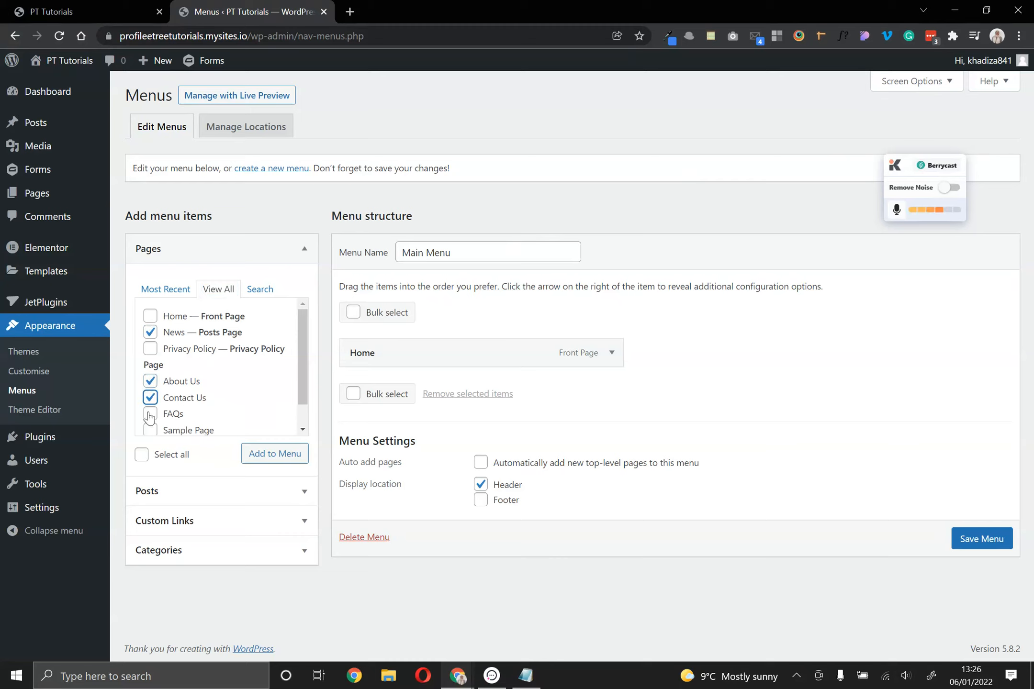
{"action": "left_click", "coordinate": [162, 411]}
{"action": "scroll", "coordinate": [163, 412], "scroll_direction": "down", "scroll_amount": 1}
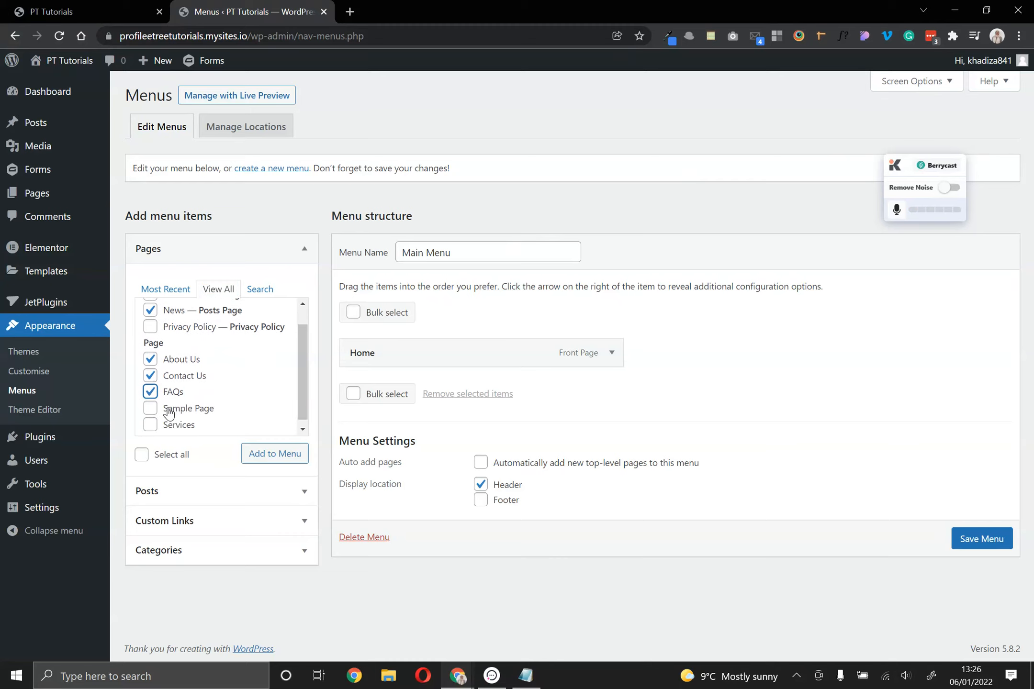
{"action": "left_click", "coordinate": [150, 419]}
{"action": "left_click", "coordinate": [271, 454]}
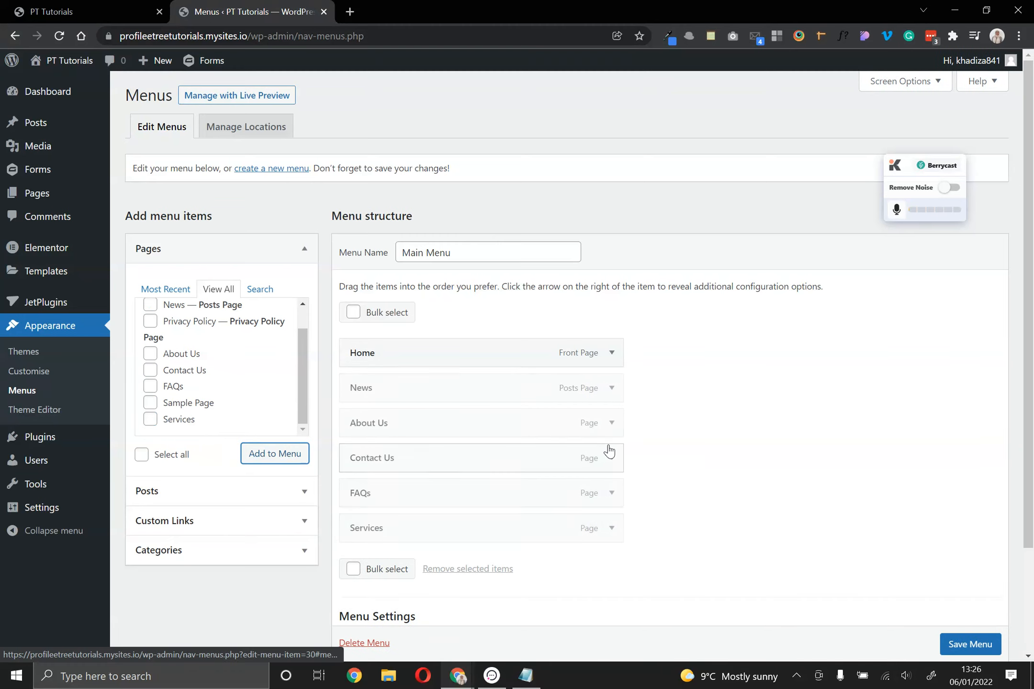
Reorder the Main Menu so About Us directly follows Home and News is the last item
{"action": "scroll", "coordinate": [607, 450], "scroll_direction": "down", "scroll_amount": 3}
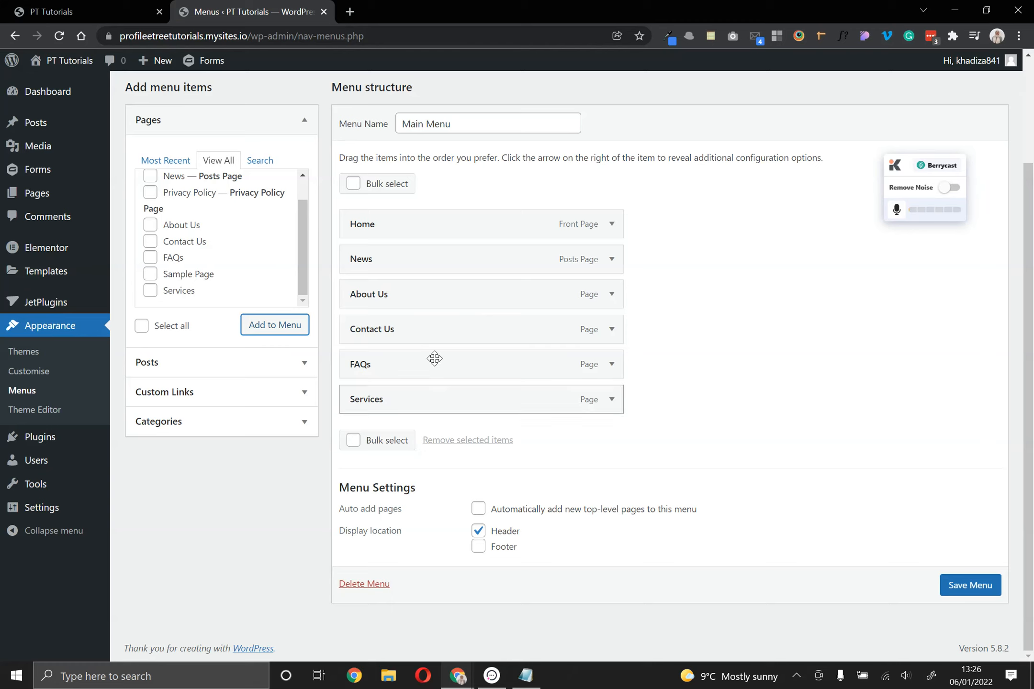
{"action": "left_click_drag", "start_coordinate": [398, 315], "coordinate": [354, 300]}
{"action": "left_click", "coordinate": [692, 319]}
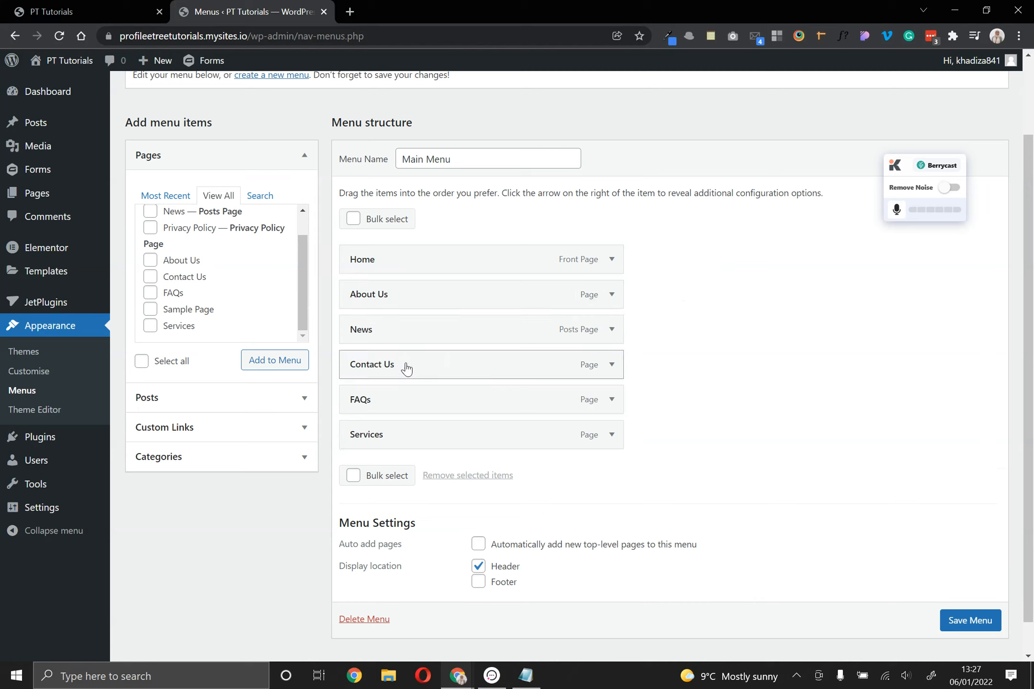
{"action": "left_click_drag", "start_coordinate": [352, 340], "coordinate": [371, 377]}
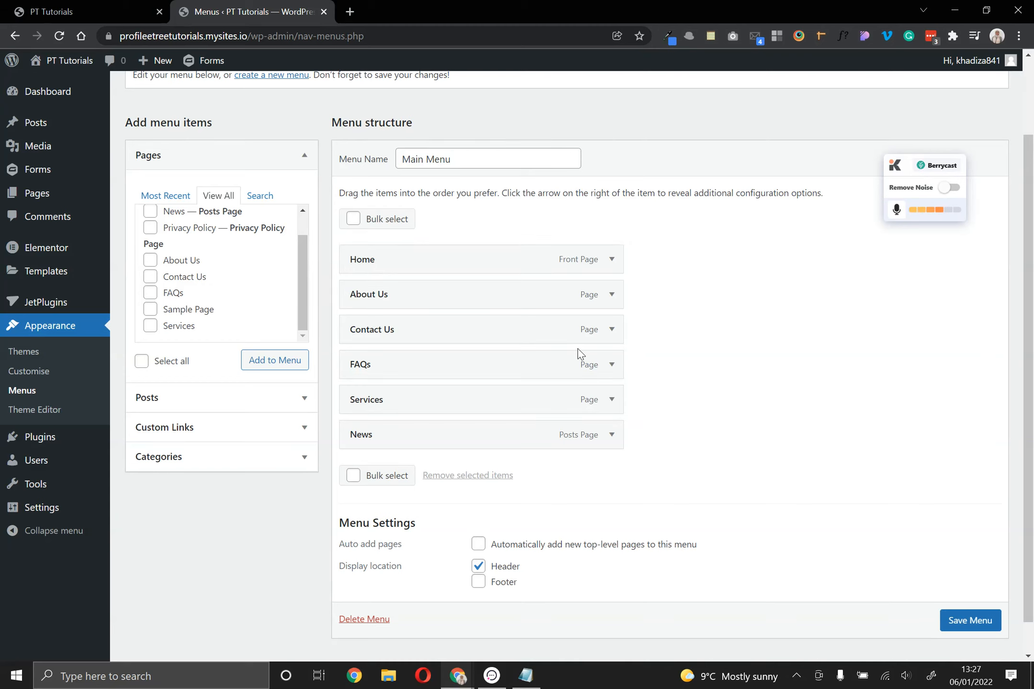
Remove the Home item from the Main Menu
{"action": "left_click", "coordinate": [612, 259]}
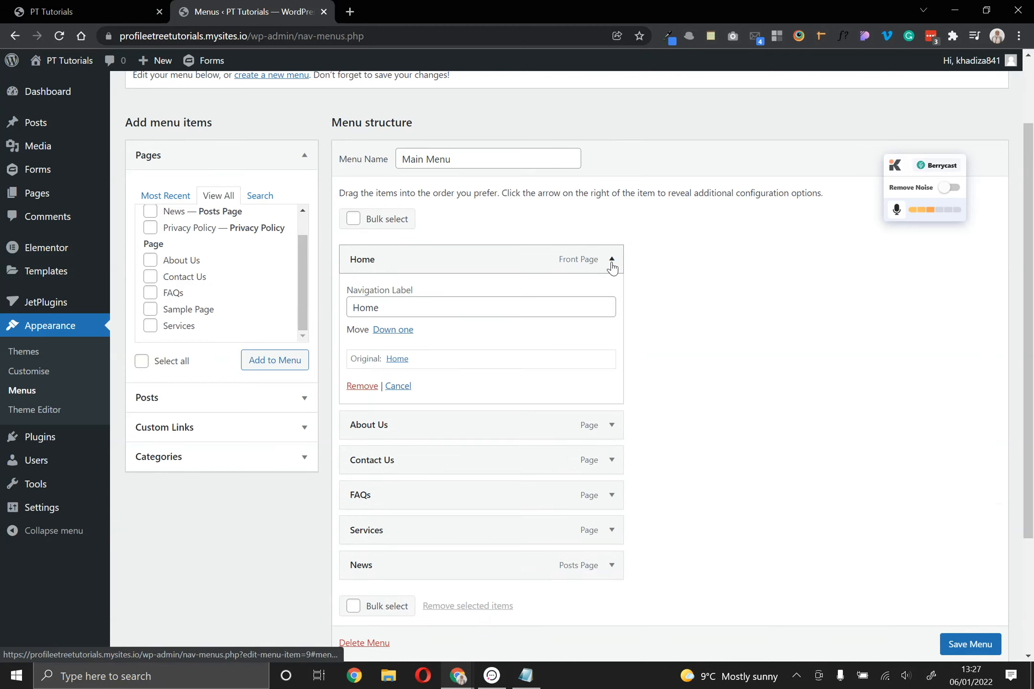
{"action": "left_click", "coordinate": [362, 386]}
{"action": "left_click", "coordinate": [353, 440]}
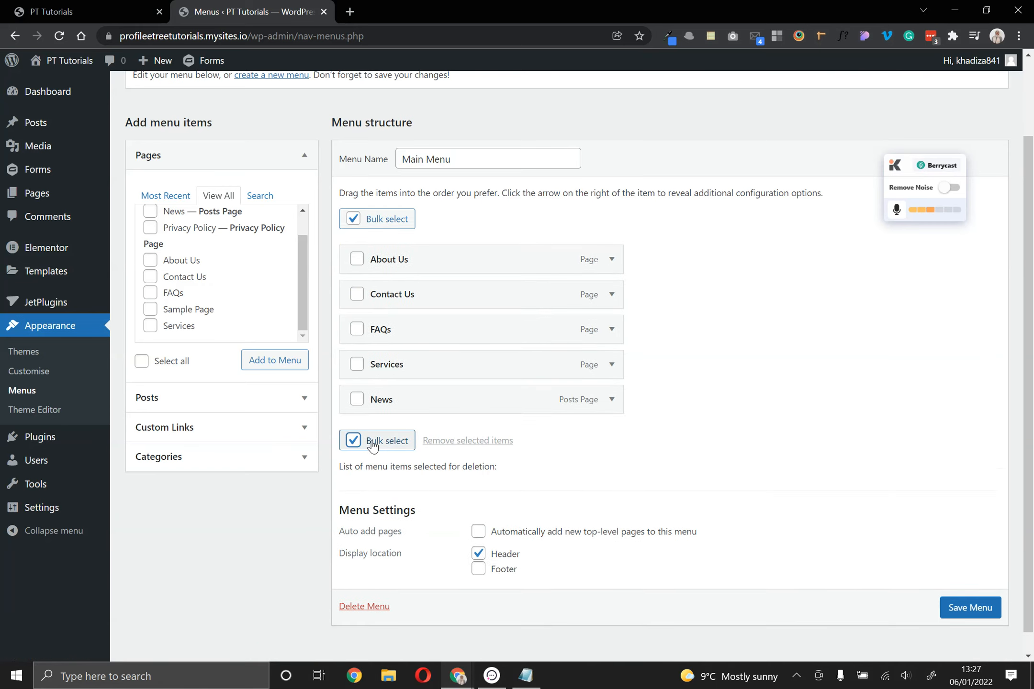
{"action": "left_click", "coordinate": [357, 329]}
{"action": "left_click", "coordinate": [357, 295]}
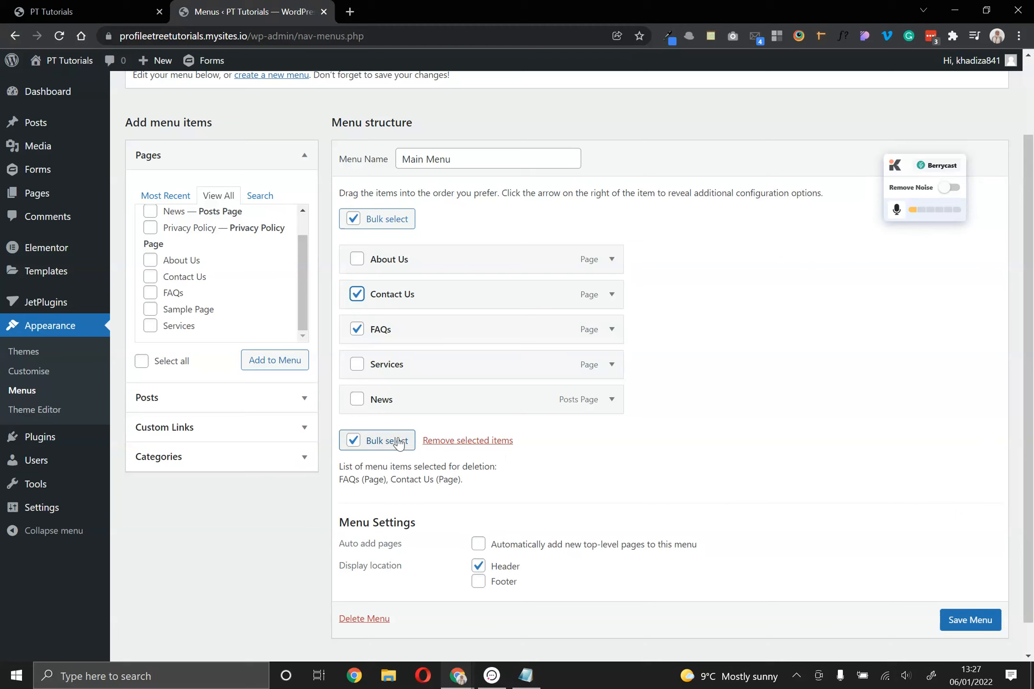
{"action": "left_click", "coordinate": [383, 441]}
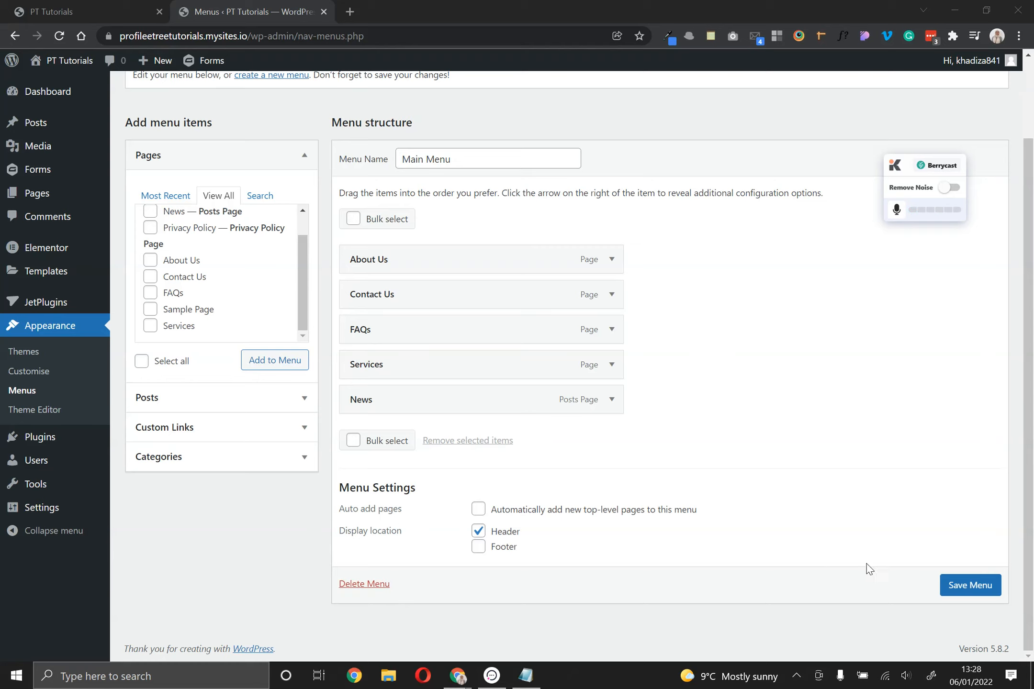
Save the changes made to the Main Menu
{"action": "left_click", "coordinate": [980, 597]}
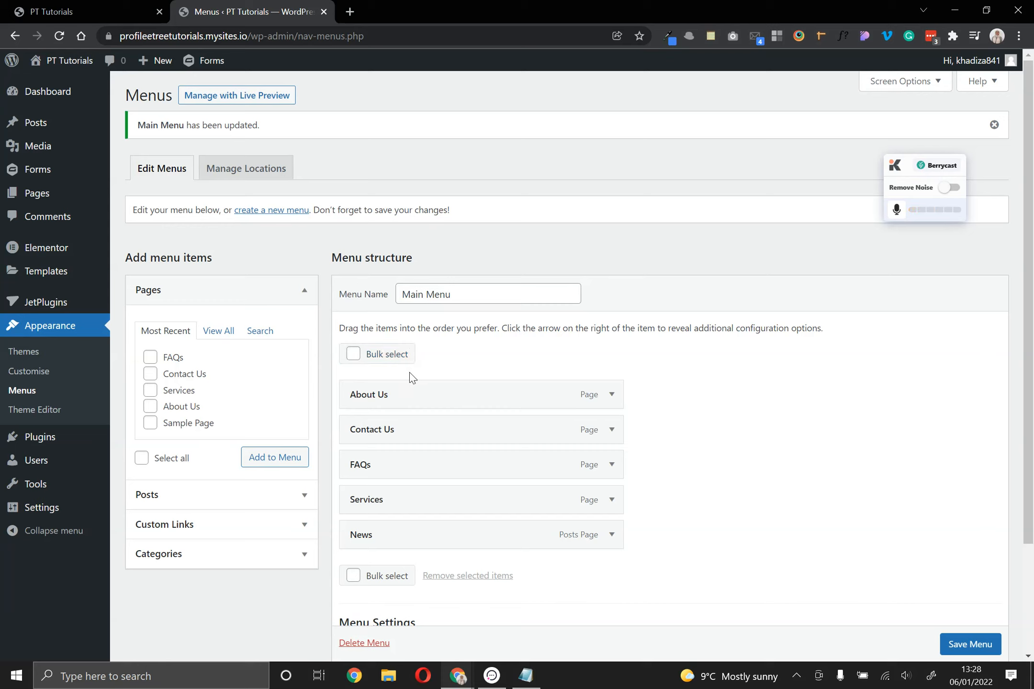
Set the ProfileTree image from the media library as the site logo without cropping it, and publish the customisation
{"action": "left_click", "coordinate": [42, 372]}
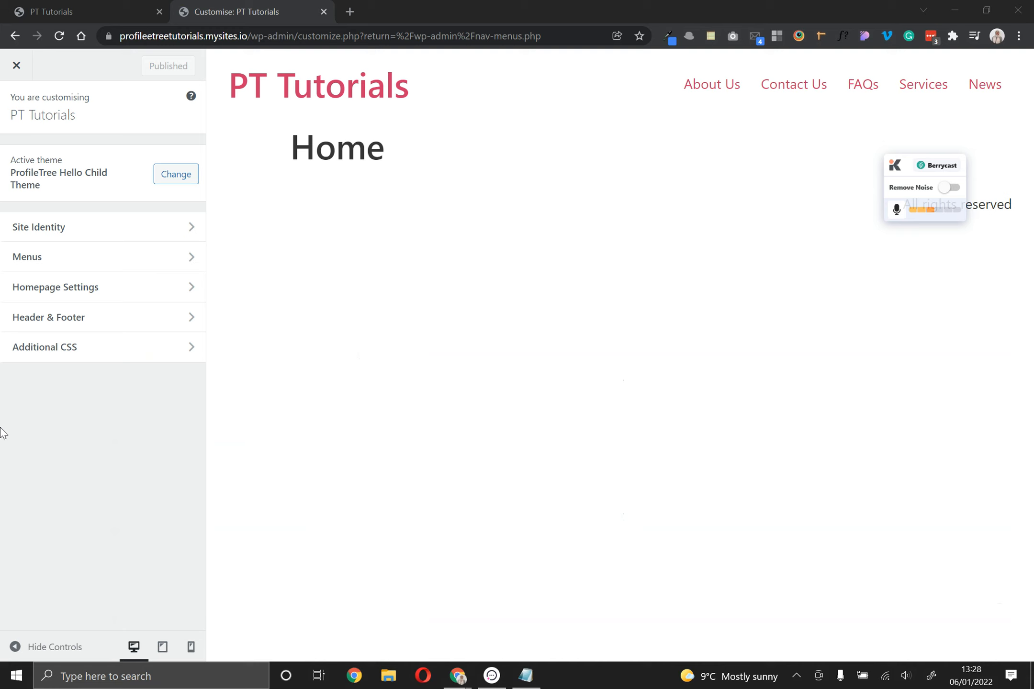
{"action": "left_click", "coordinate": [122, 228]}
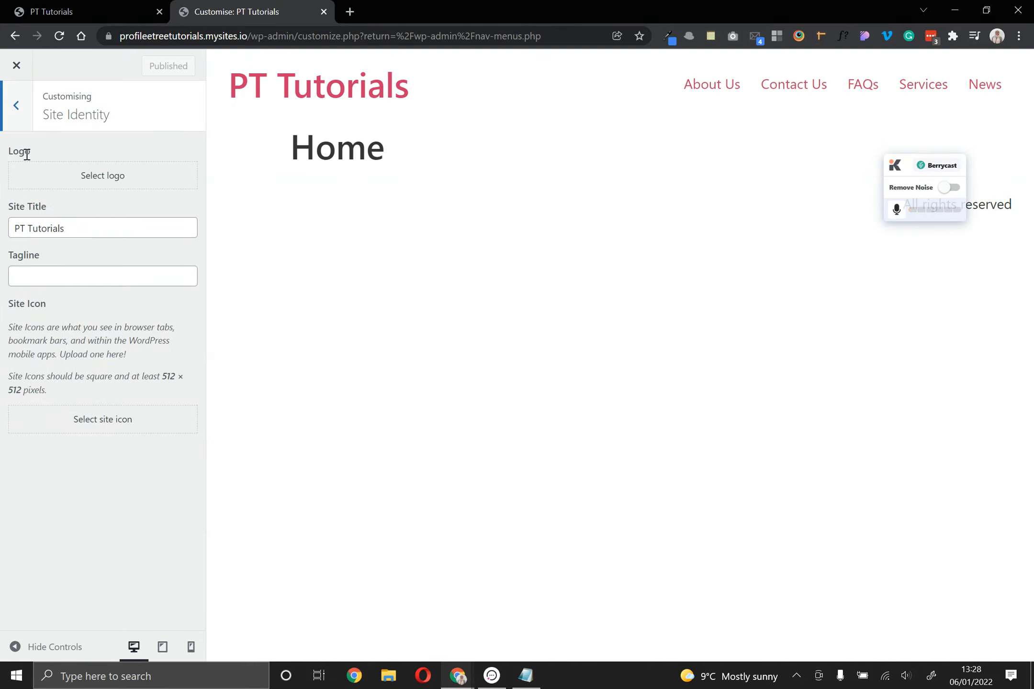
{"action": "left_click", "coordinate": [87, 175]}
{"action": "left_click", "coordinate": [74, 225]}
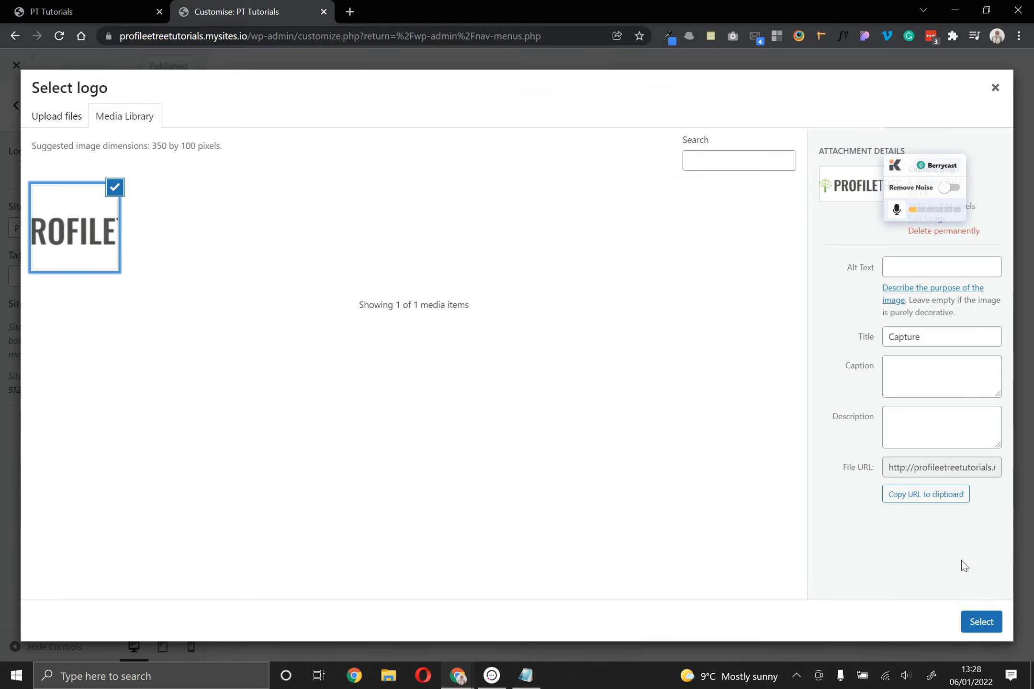
{"action": "left_click", "coordinate": [980, 622]}
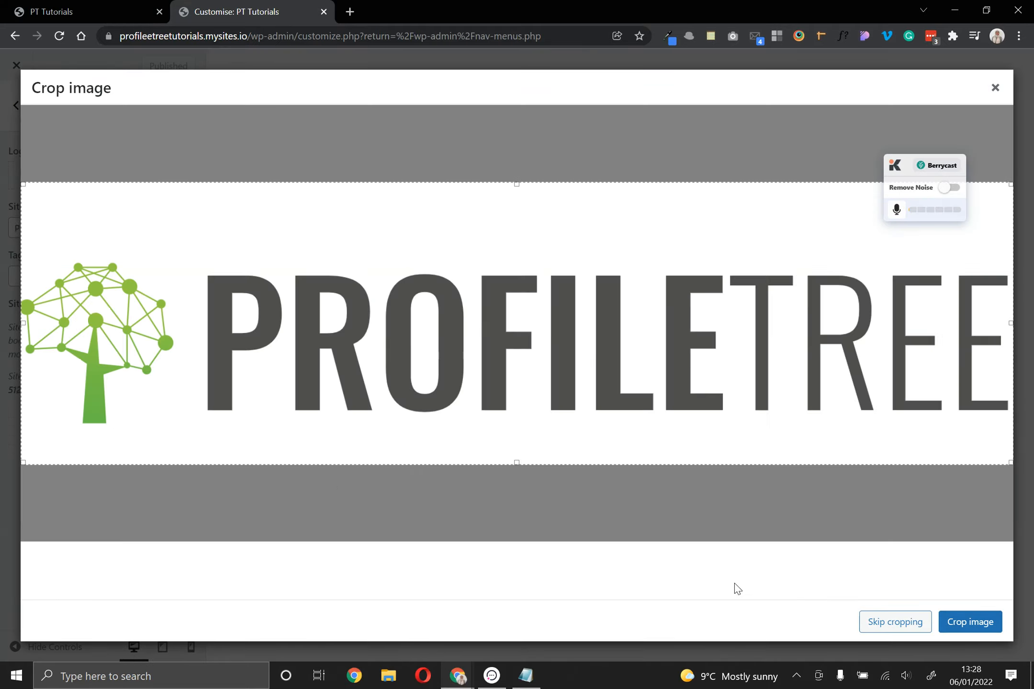
{"action": "left_click", "coordinate": [891, 623]}
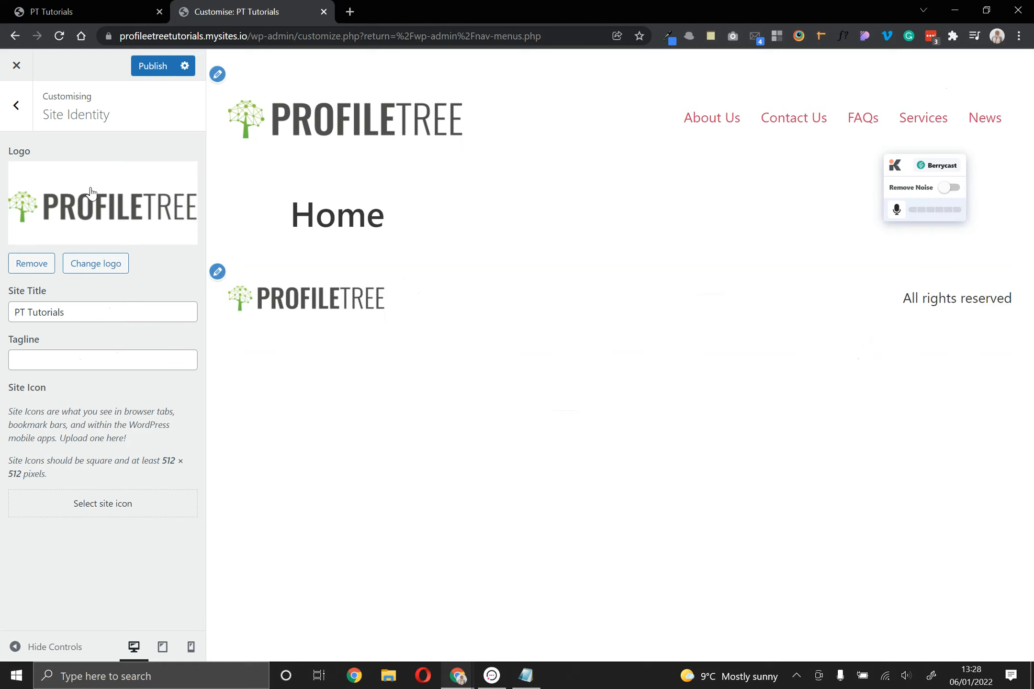
{"action": "left_click", "coordinate": [140, 67]}
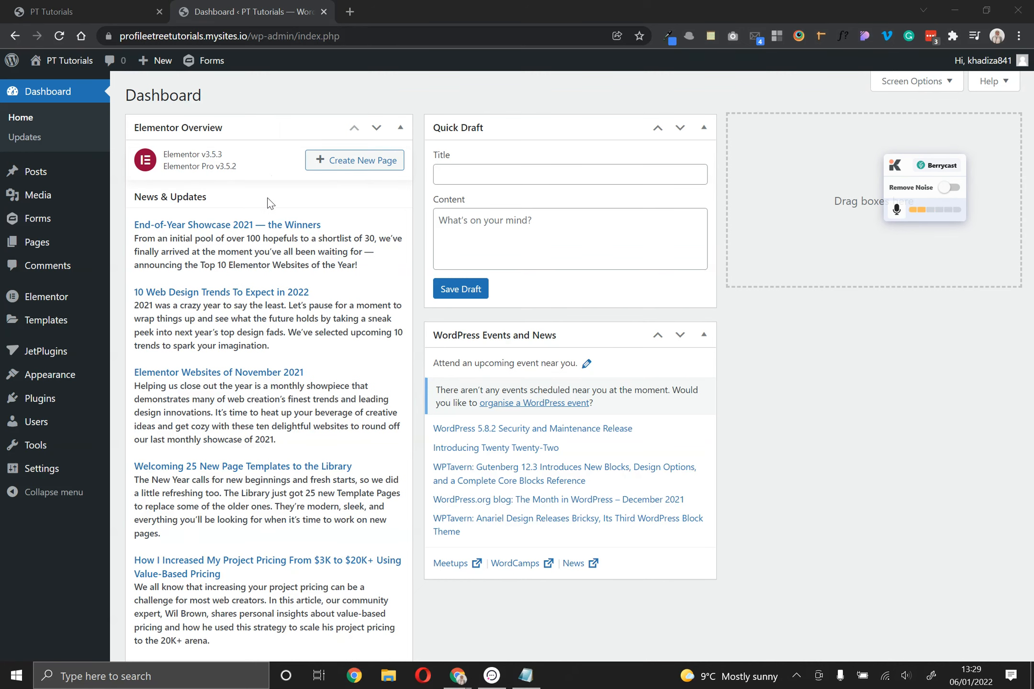
Open the Elementor Theme Builder and start a new Header template
{"action": "mouse_move", "coordinate": [95, 326]}
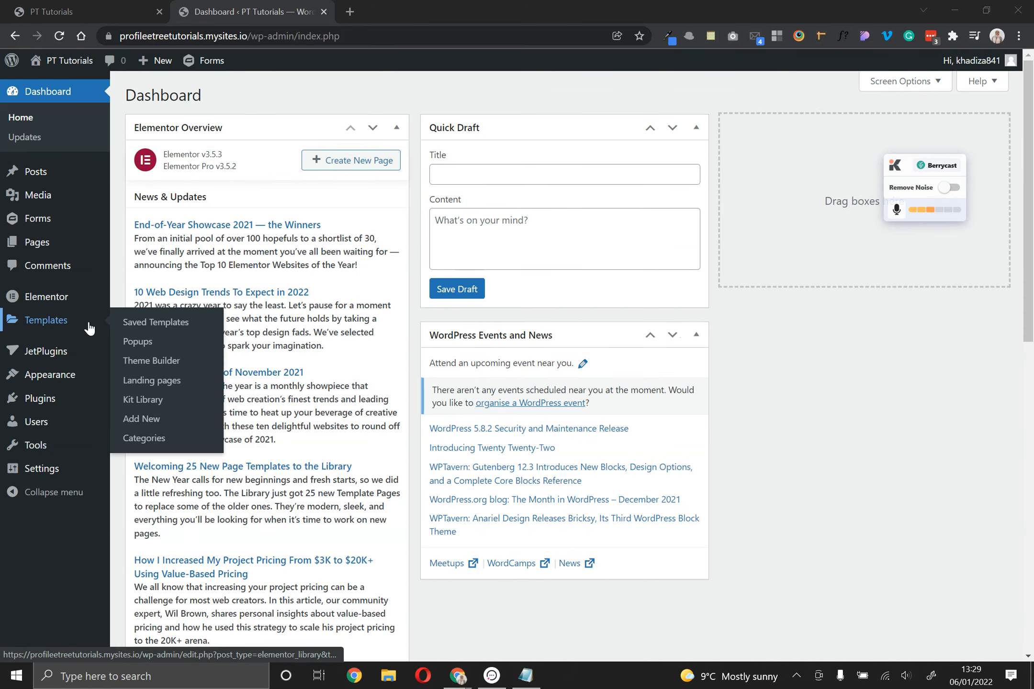
{"action": "left_click", "coordinate": [169, 360]}
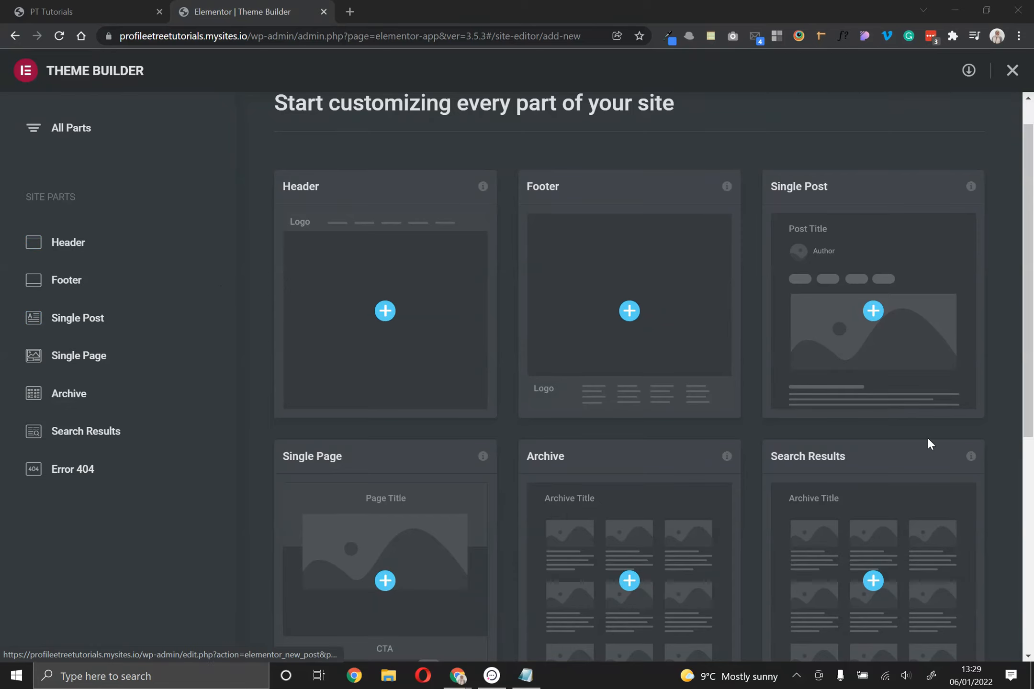
{"action": "scroll", "coordinate": [597, 417], "scroll_direction": "down", "scroll_amount": 2}
{"action": "scroll", "coordinate": [598, 417], "scroll_direction": "down", "scroll_amount": 3}
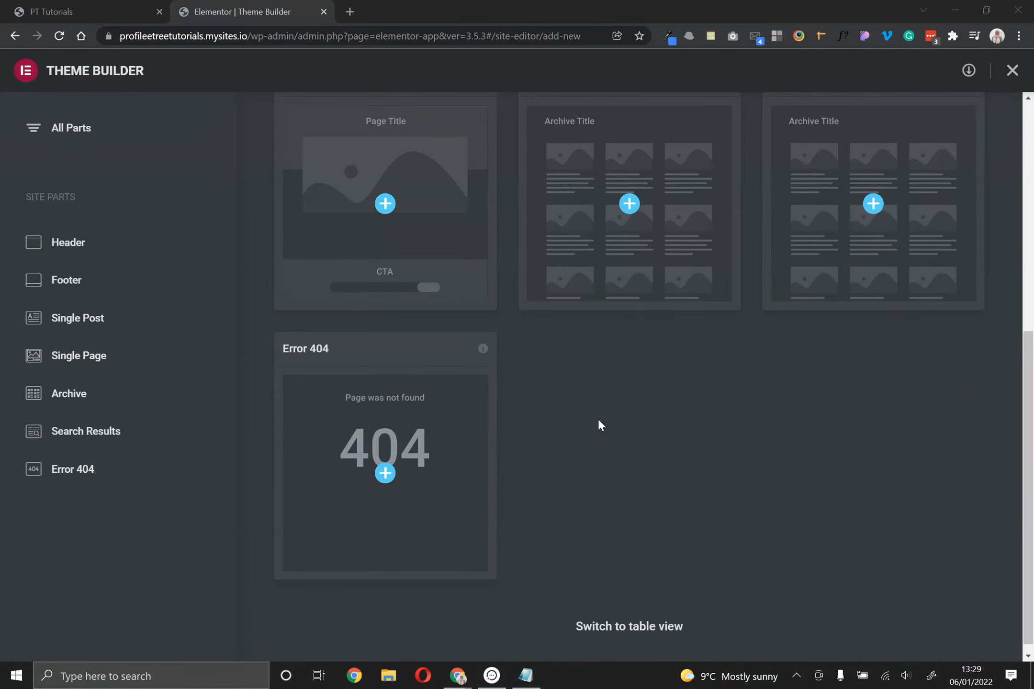
{"action": "scroll", "coordinate": [597, 417], "scroll_direction": "up", "scroll_amount": 6}
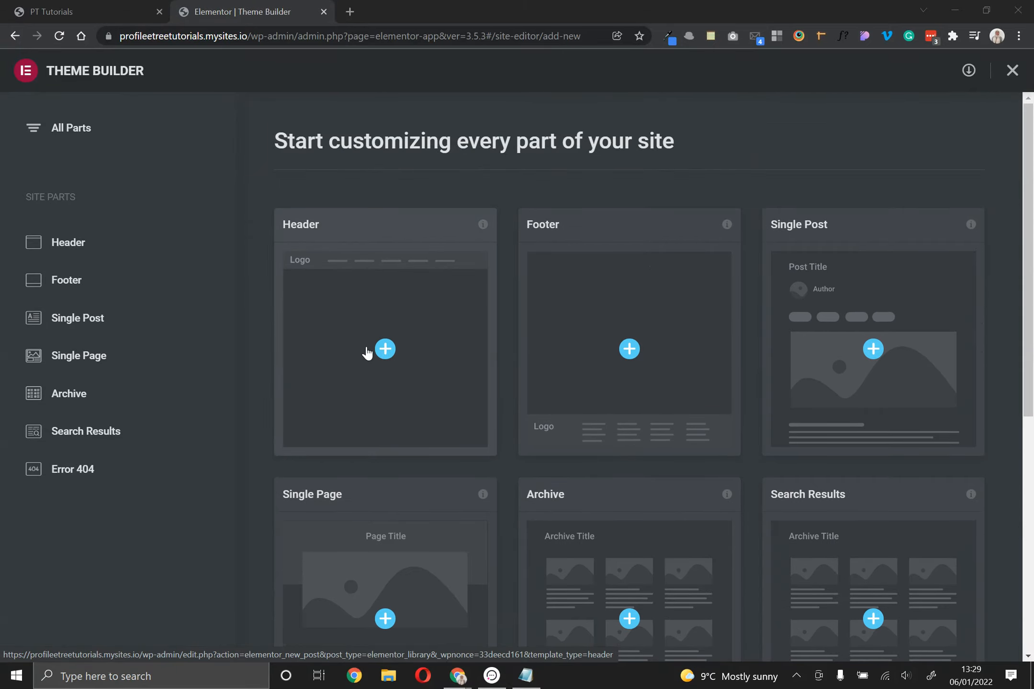
{"action": "left_click", "coordinate": [391, 349]}
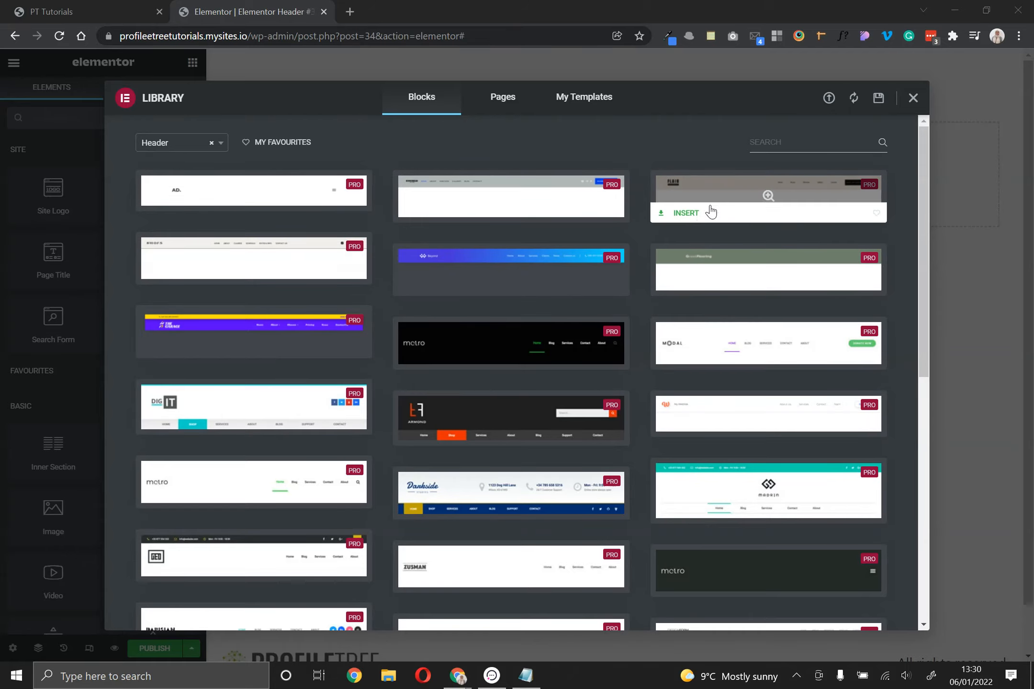
Browse the ready-made header blocks in the template library and close it without inserting one
{"action": "scroll", "coordinate": [709, 206], "scroll_direction": "down", "scroll_amount": 4}
{"action": "scroll", "coordinate": [710, 211], "scroll_direction": "down", "scroll_amount": 5}
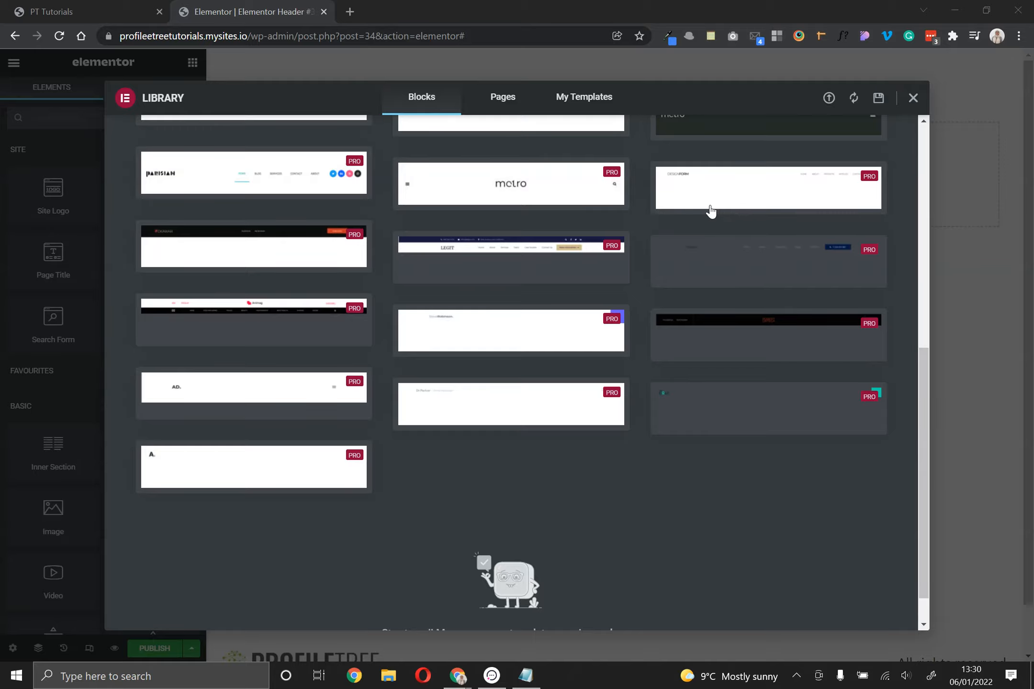
{"action": "scroll", "coordinate": [526, 322], "scroll_direction": "up", "scroll_amount": 6}
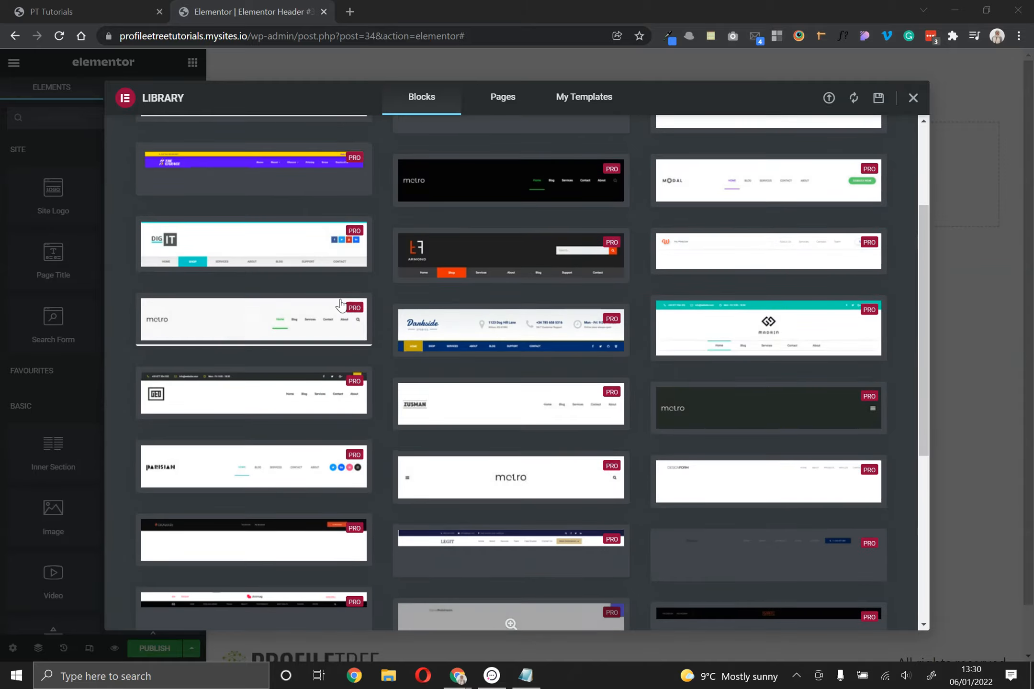
{"action": "scroll", "coordinate": [612, 323], "scroll_direction": "up", "scroll_amount": 3}
{"action": "mouse_move", "coordinate": [617, 261]}
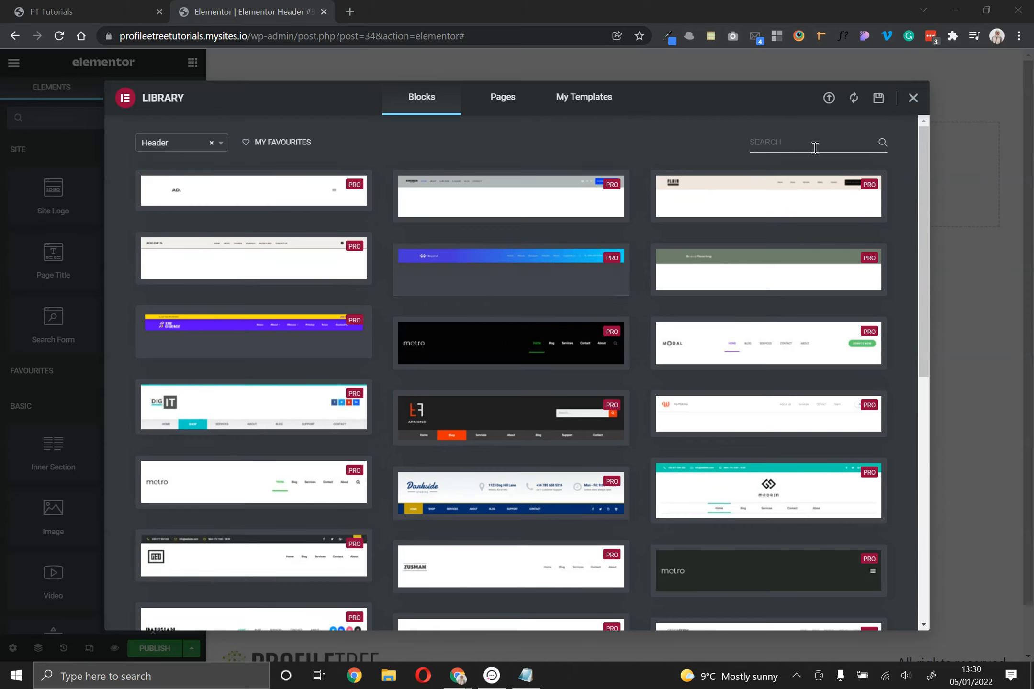
{"action": "left_click", "coordinate": [911, 102]}
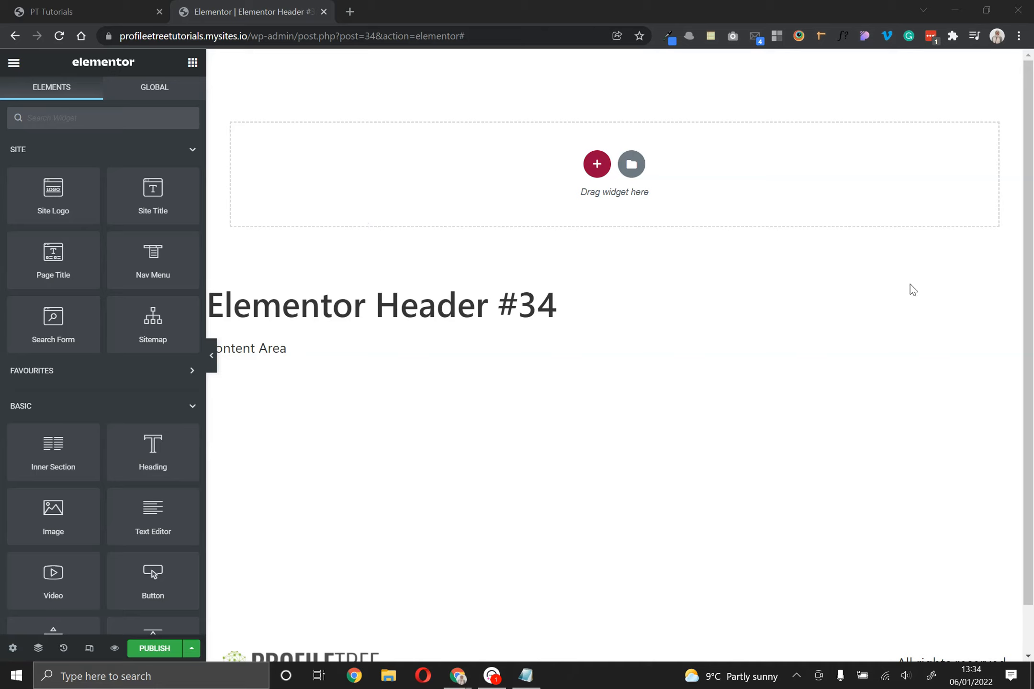
Add a three-column section with a wide middle column and place the Site Logo widget in its first column
{"action": "left_click", "coordinate": [596, 165]}
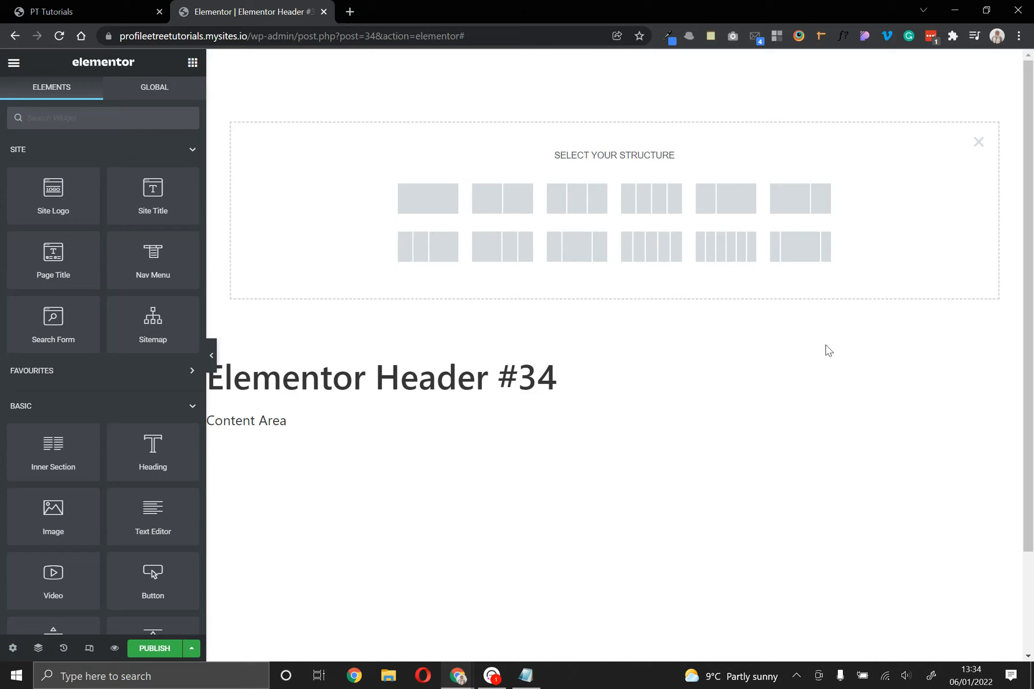
{"action": "left_click", "coordinate": [817, 265]}
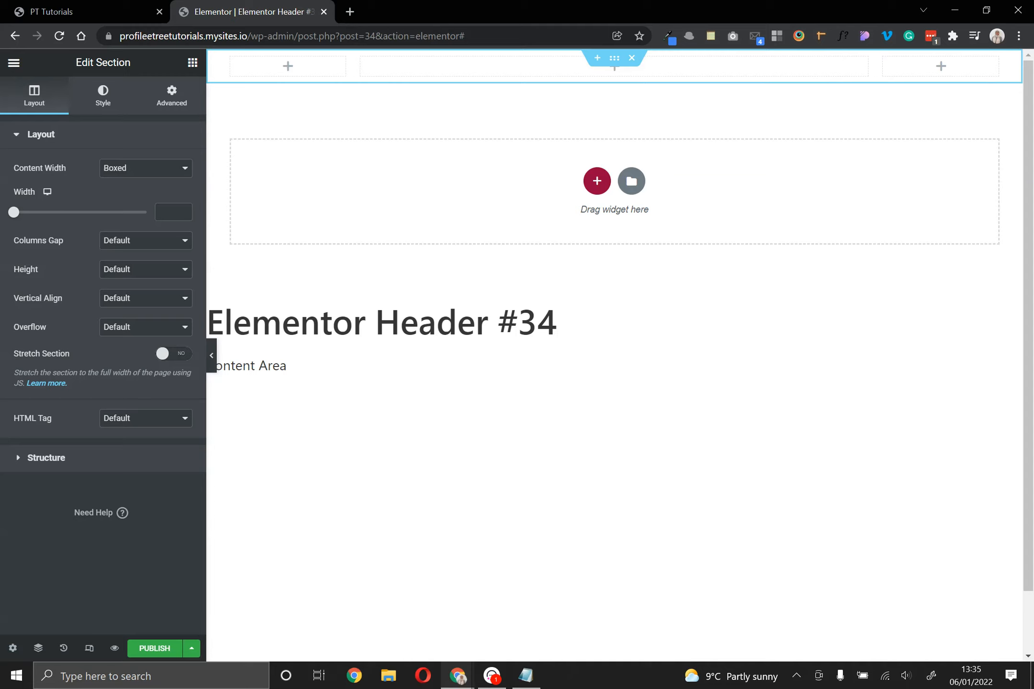
{"action": "left_click", "coordinate": [20, 68]}
{"action": "left_click", "coordinate": [13, 63]}
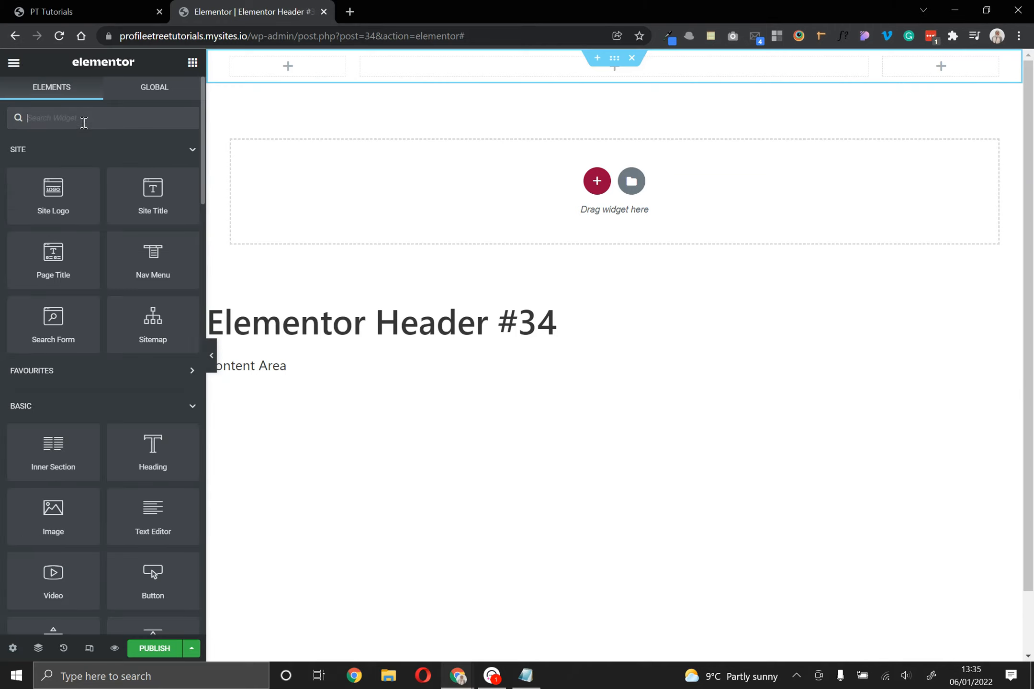
{"action": "left_click_drag", "start_coordinate": [48, 203], "coordinate": [291, 79]}
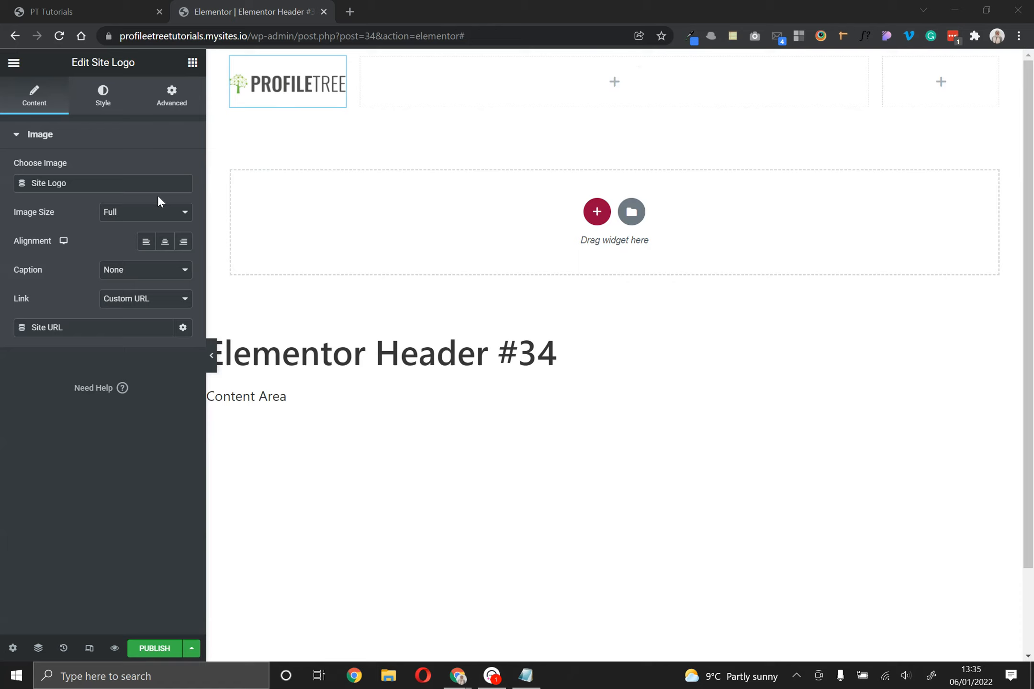
{"action": "left_click", "coordinate": [149, 223]}
{"action": "left_click", "coordinate": [156, 271]}
{"action": "left_click", "coordinate": [156, 271]}
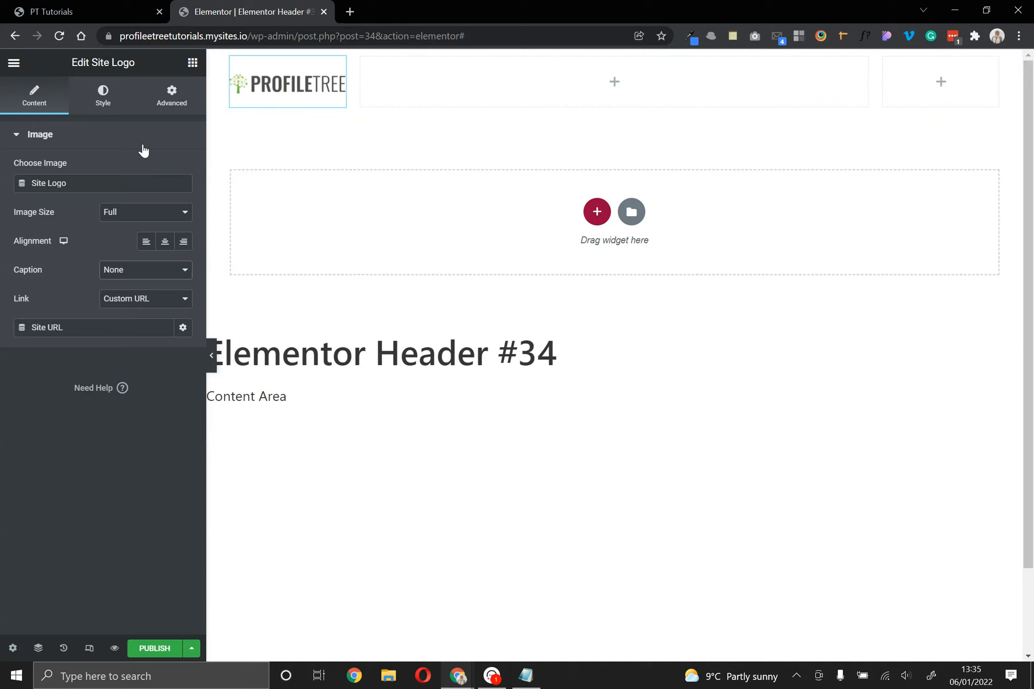
Set the site logo's width to 100% and its normal-state opacity to 1
{"action": "left_click", "coordinate": [118, 104]}
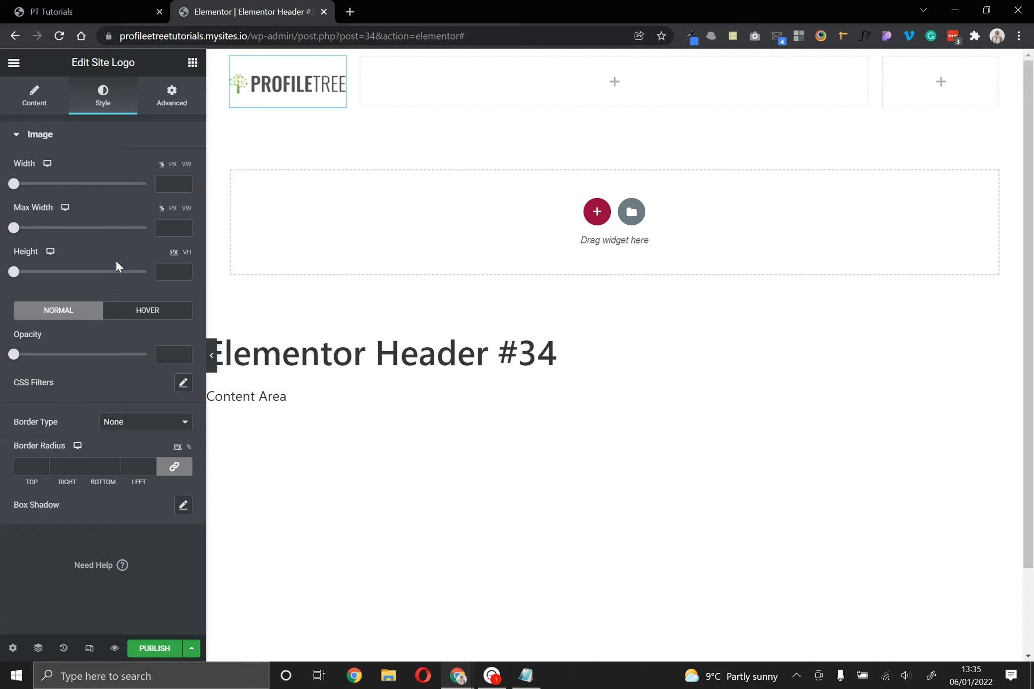
{"action": "left_click_drag", "start_coordinate": [14, 184], "coordinate": [110, 190]}
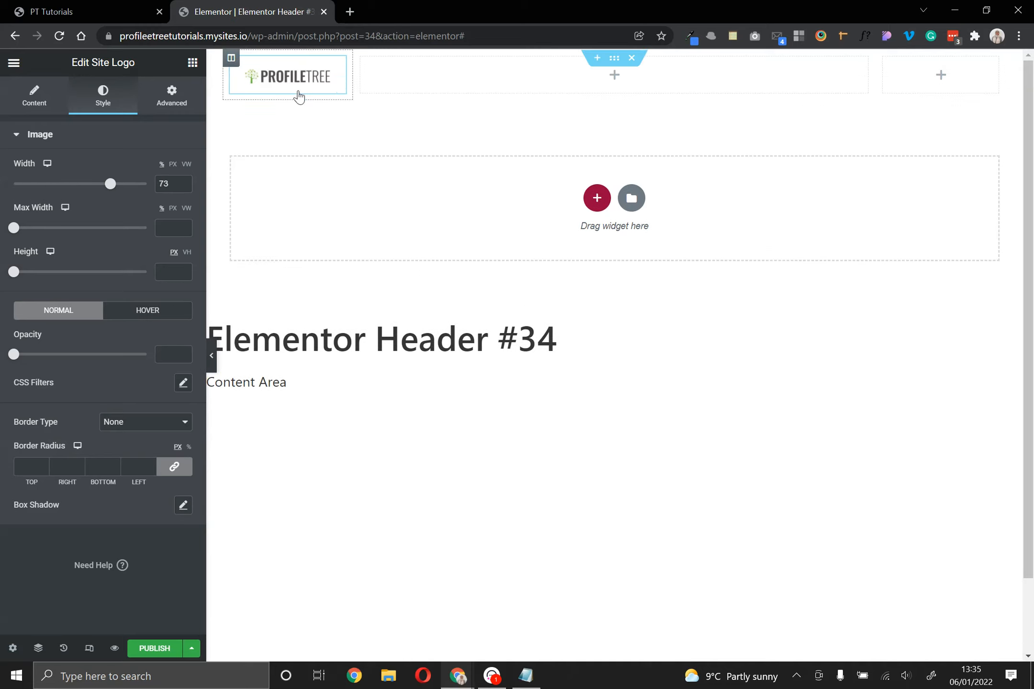
{"action": "left_click_drag", "start_coordinate": [111, 184], "coordinate": [165, 187]}
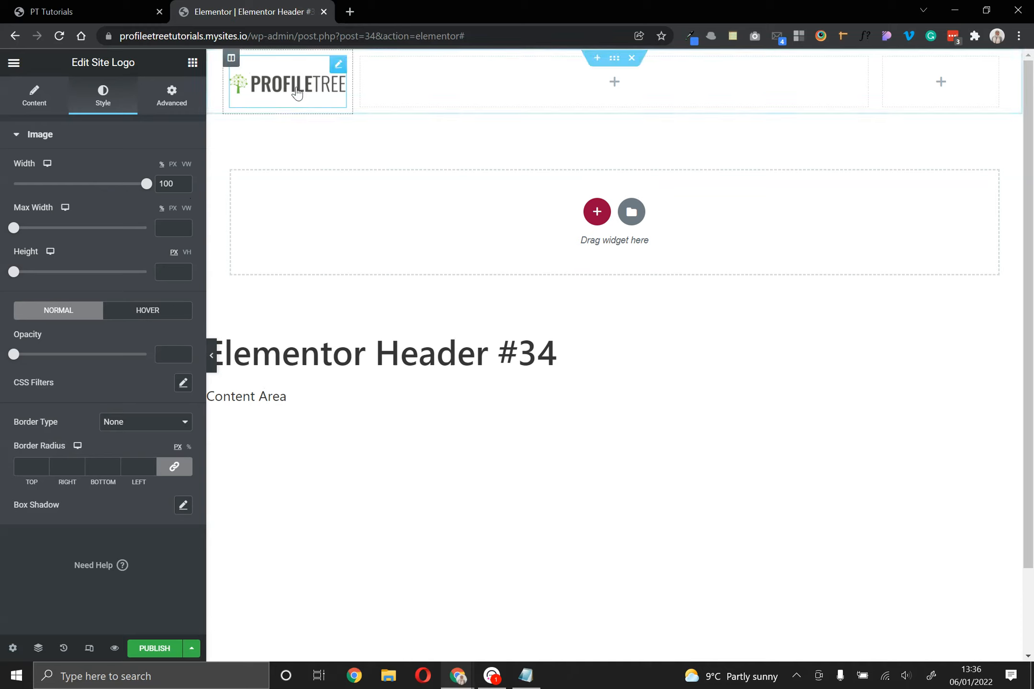
{"action": "left_click_drag", "start_coordinate": [19, 357], "coordinate": [155, 354]}
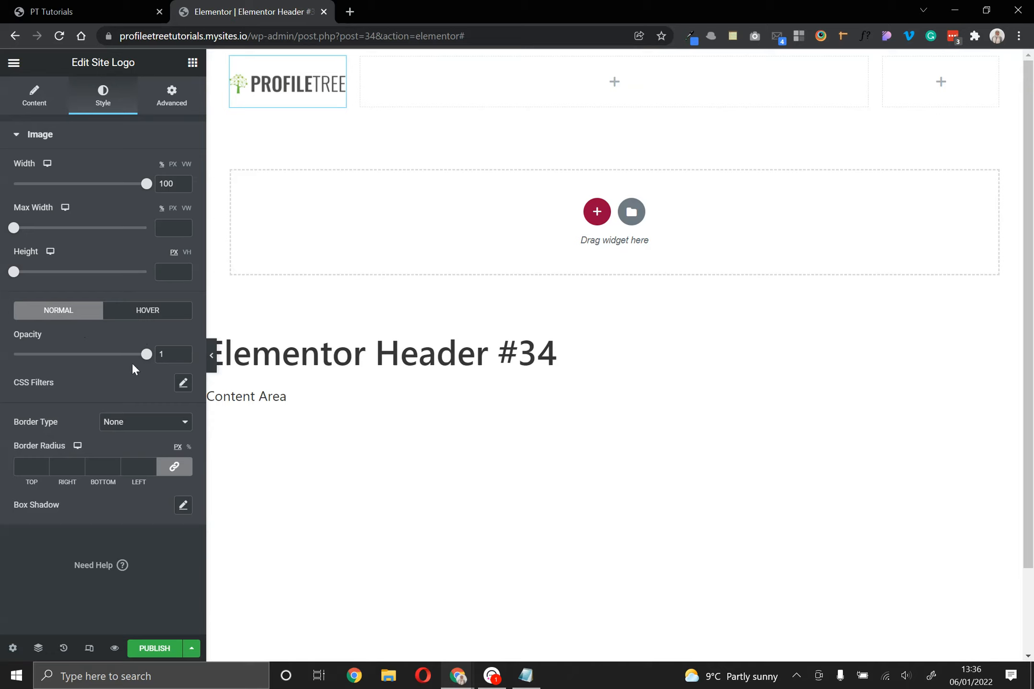
Test a hover opacity of 0.57 on the site logo, set it to 1, and return to the normal-state styling
{"action": "left_click", "coordinate": [137, 314]}
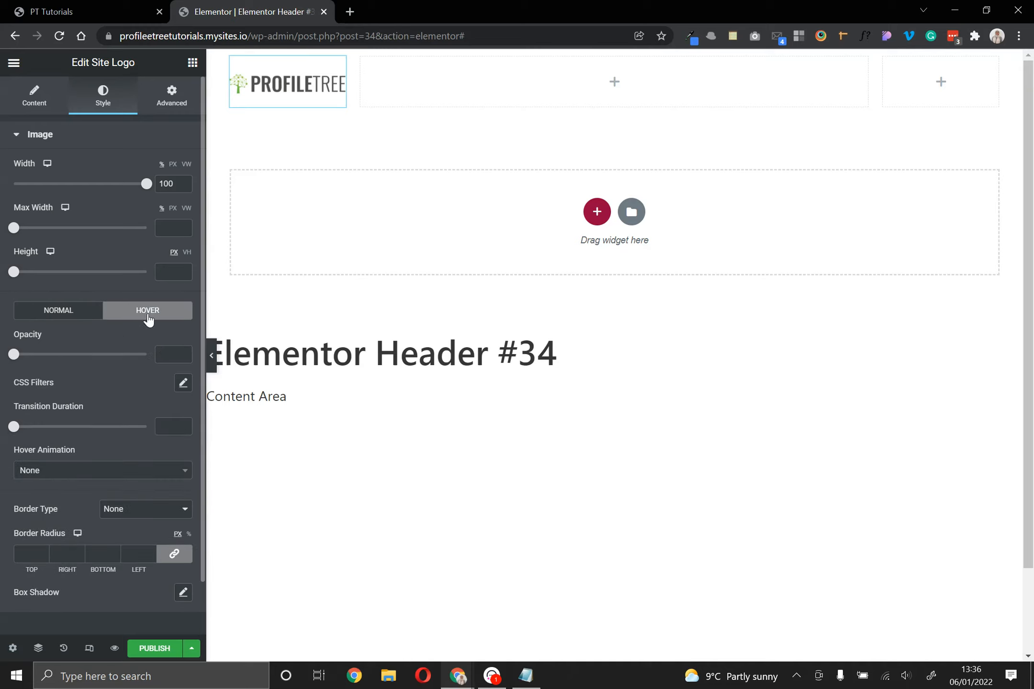
{"action": "left_click_drag", "start_coordinate": [14, 354], "coordinate": [83, 355]}
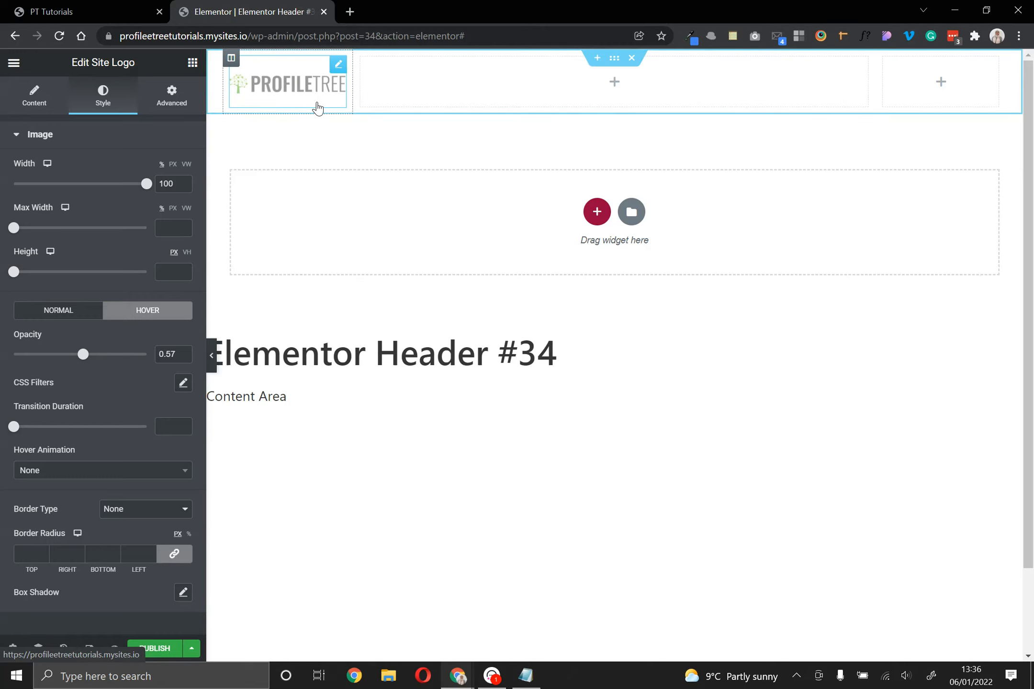
{"action": "left_click_drag", "start_coordinate": [83, 354], "coordinate": [183, 356]}
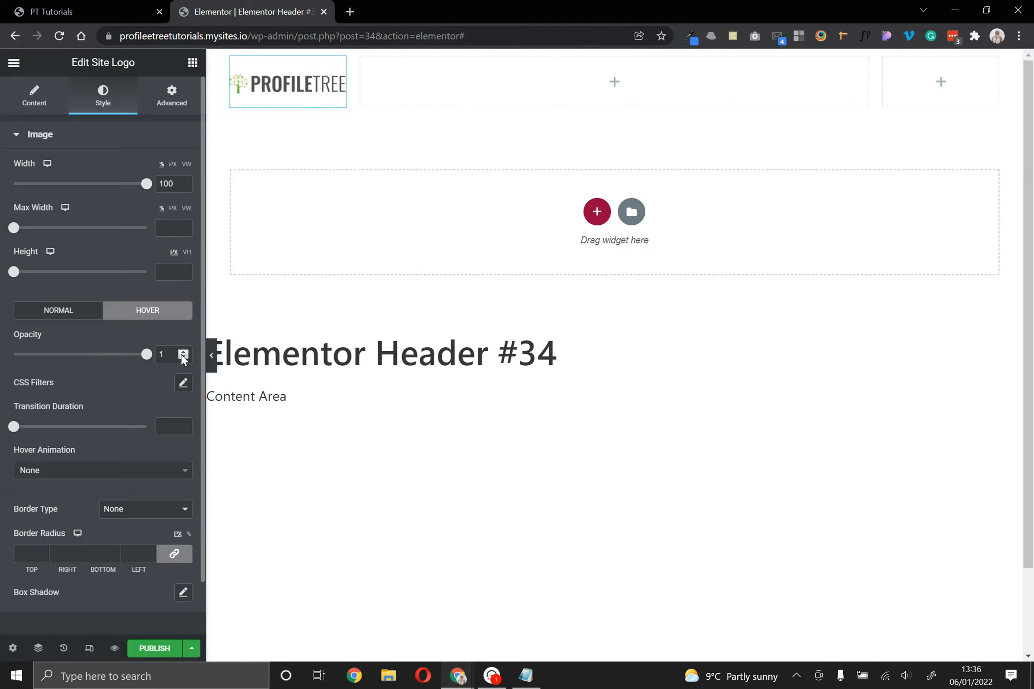
{"action": "left_click", "coordinate": [49, 318]}
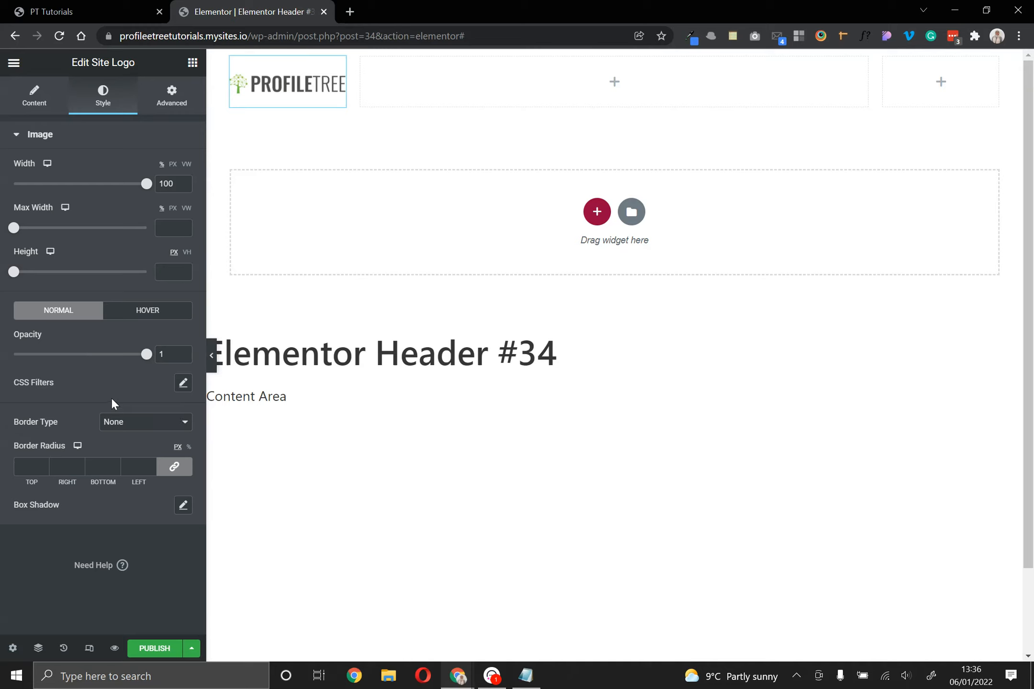
Review the site logo's CSS filters, advanced settings and motion effects, including the scrolling effects and entrance animation options
{"action": "left_click", "coordinate": [184, 386]}
{"action": "left_click", "coordinate": [176, 99]}
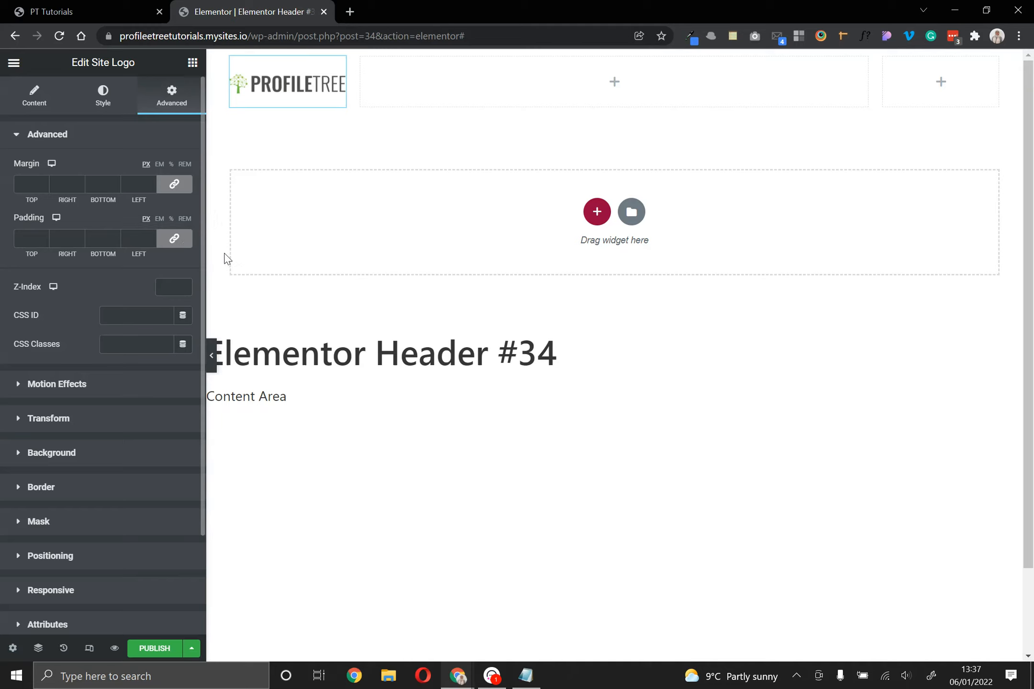
{"action": "scroll", "coordinate": [107, 273], "scroll_direction": "down", "scroll_amount": 2}
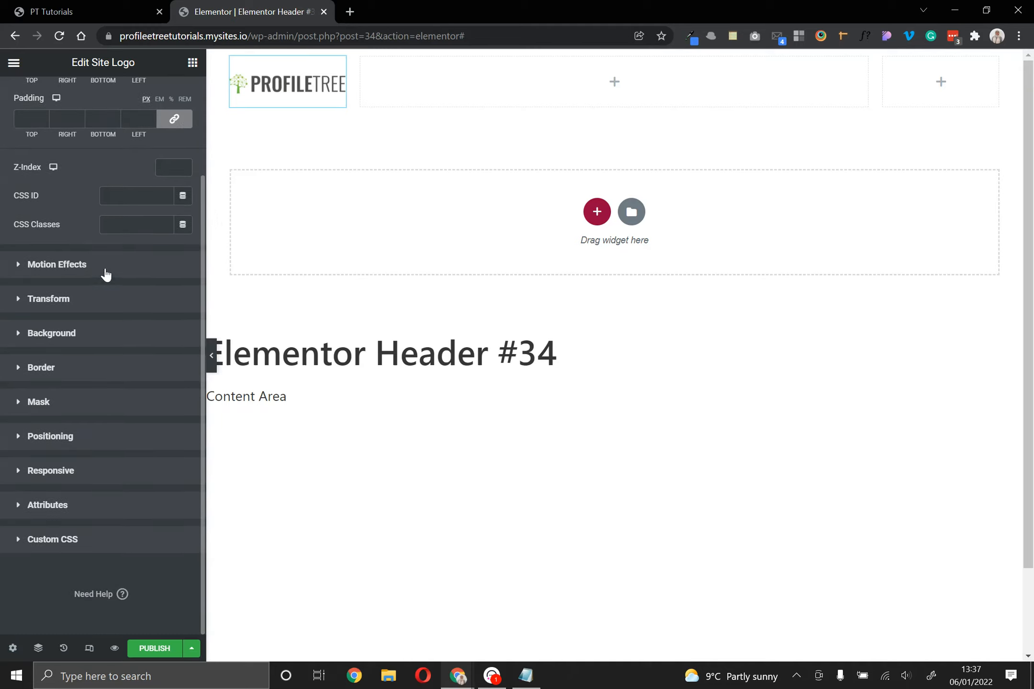
{"action": "left_click", "coordinate": [105, 275]}
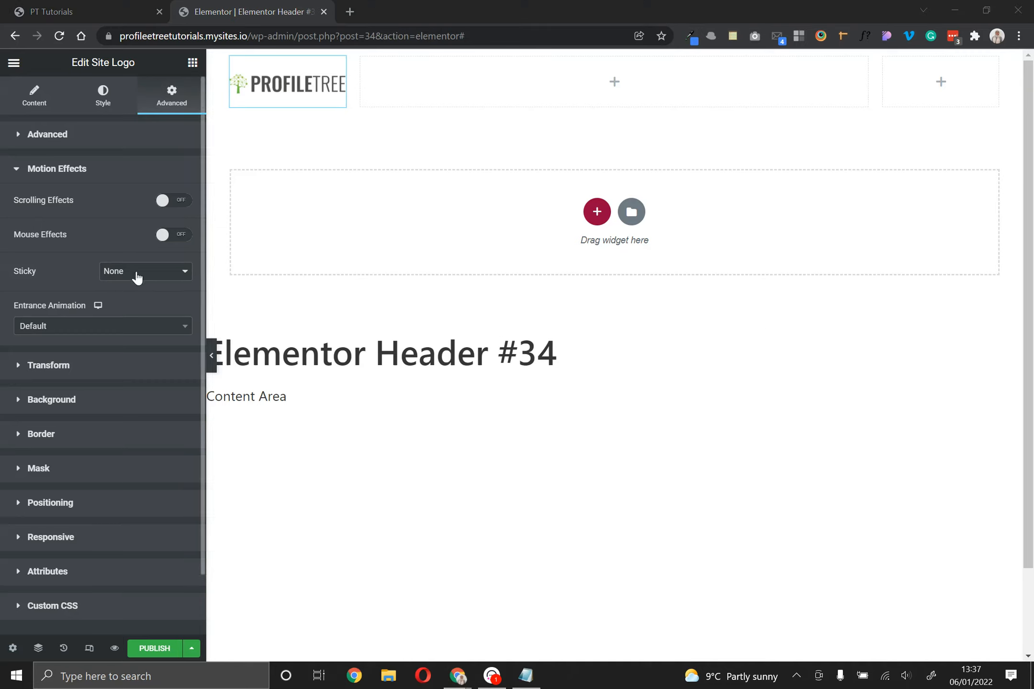
{"action": "left_click", "coordinate": [165, 201]}
{"action": "left_click", "coordinate": [165, 201]}
{"action": "left_click", "coordinate": [94, 325]}
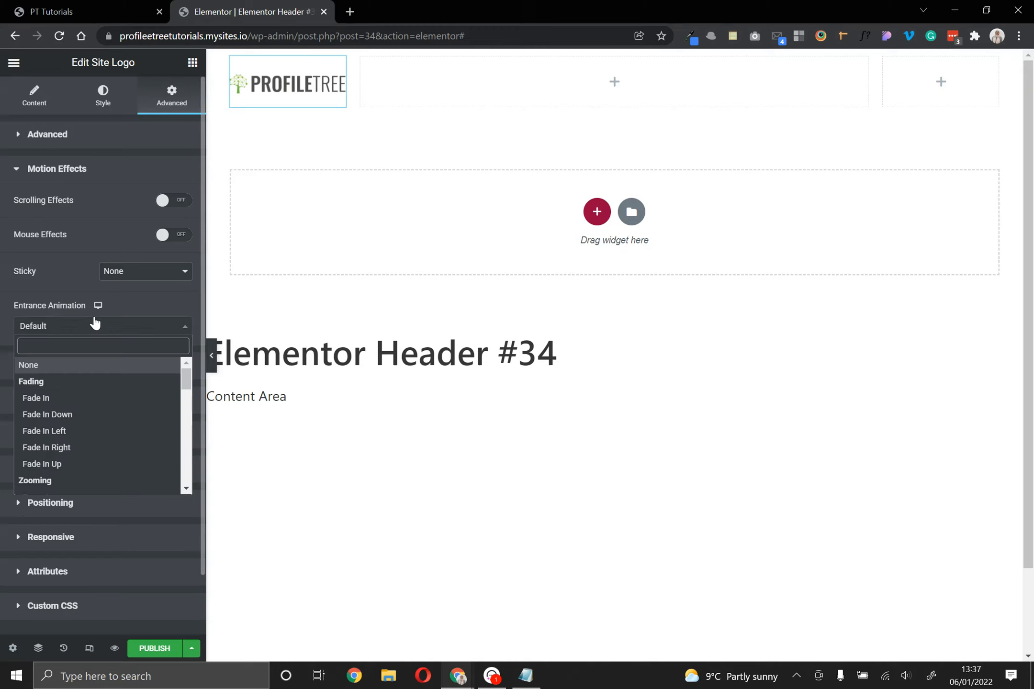
{"action": "left_click", "coordinate": [95, 325]}
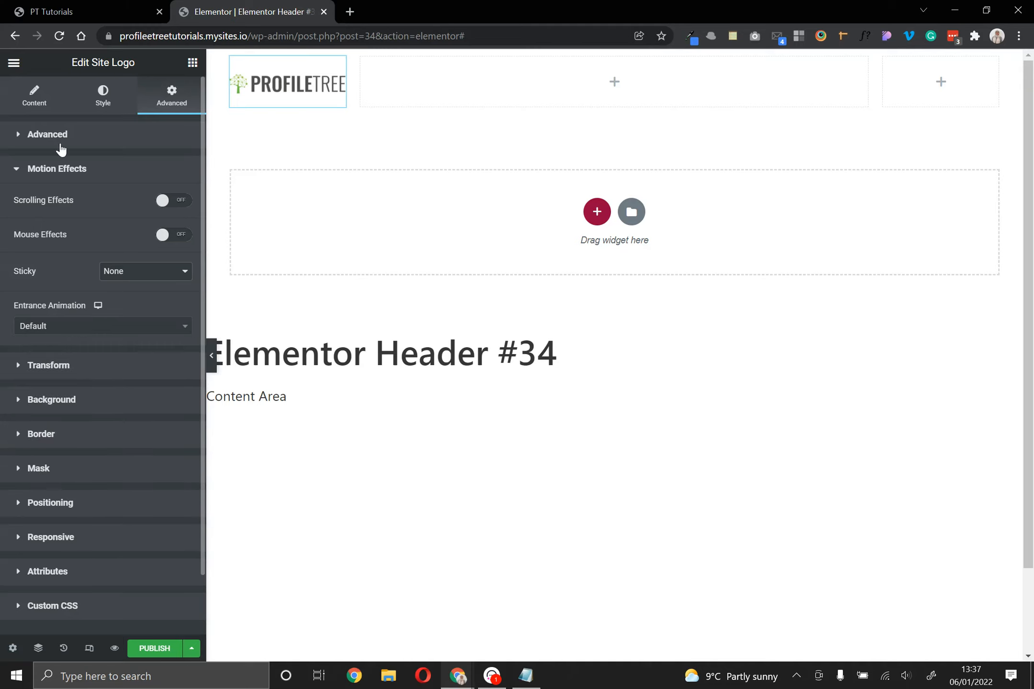
{"action": "left_click", "coordinate": [34, 96]}
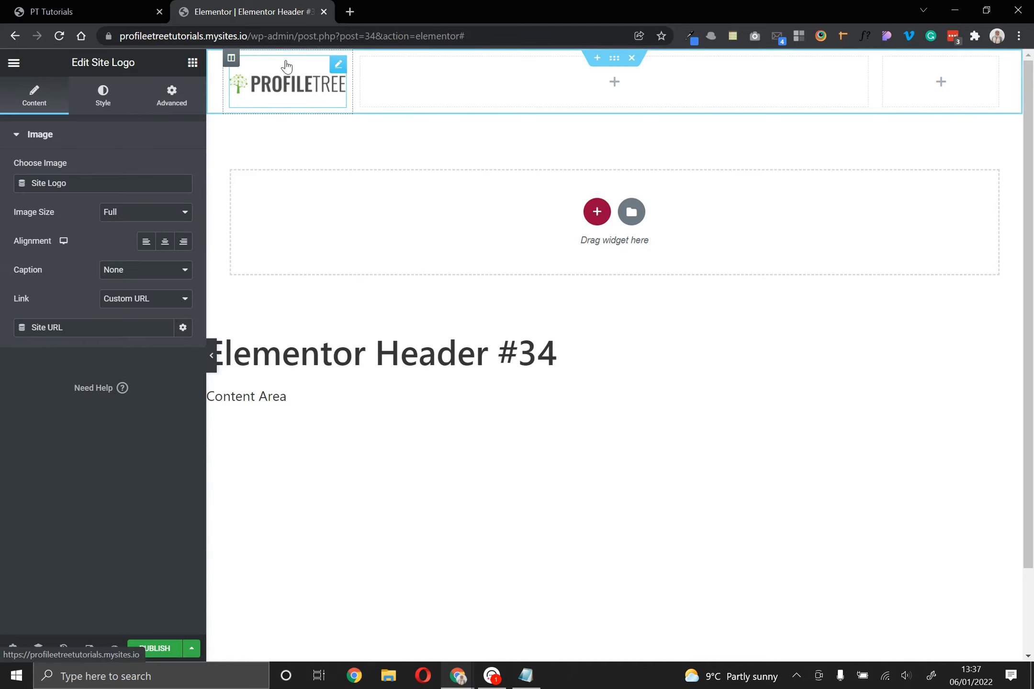
Find the Nav Menu widget by searching for "menu" and place it in the wide middle column, using Main Menu
{"action": "left_click", "coordinate": [13, 63]}
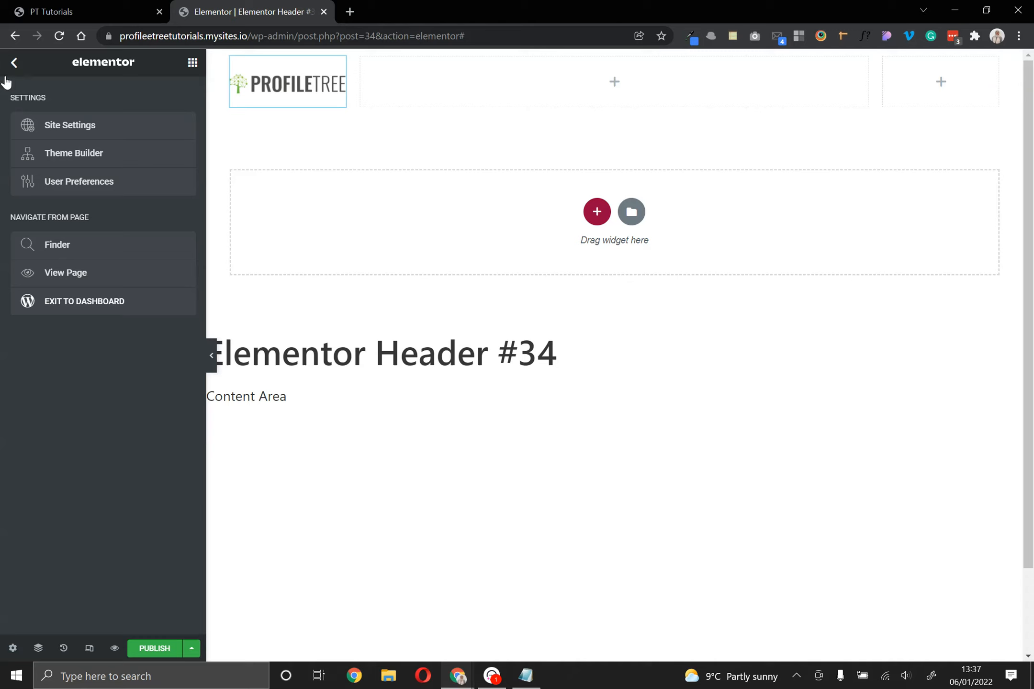
{"action": "left_click", "coordinate": [14, 63]}
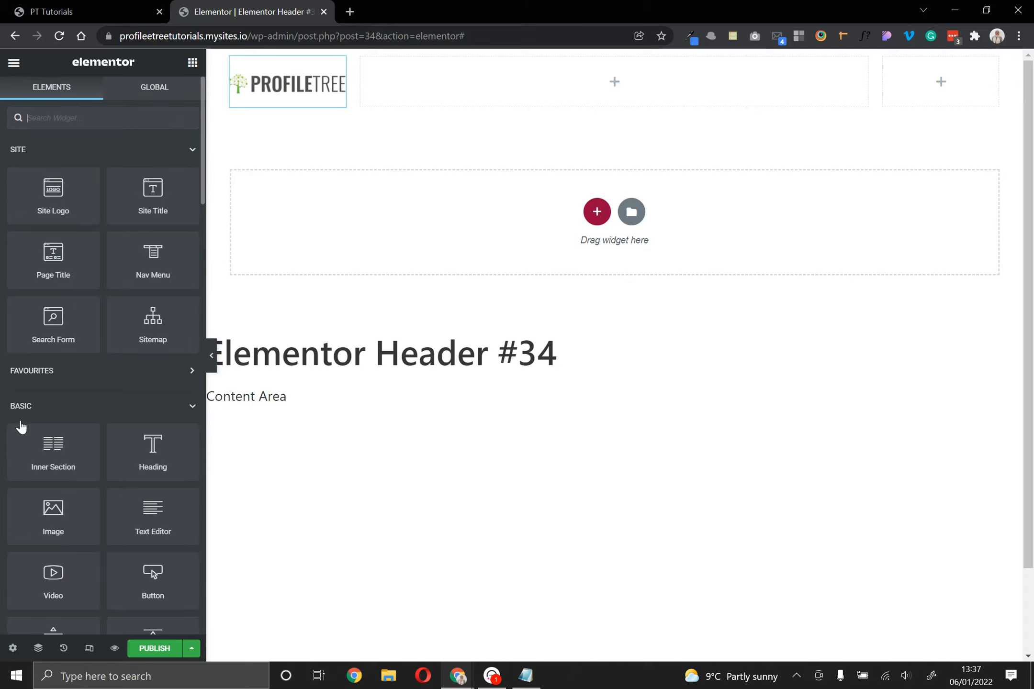
{"action": "scroll", "coordinate": [99, 425], "scroll_direction": "down", "scroll_amount": 3}
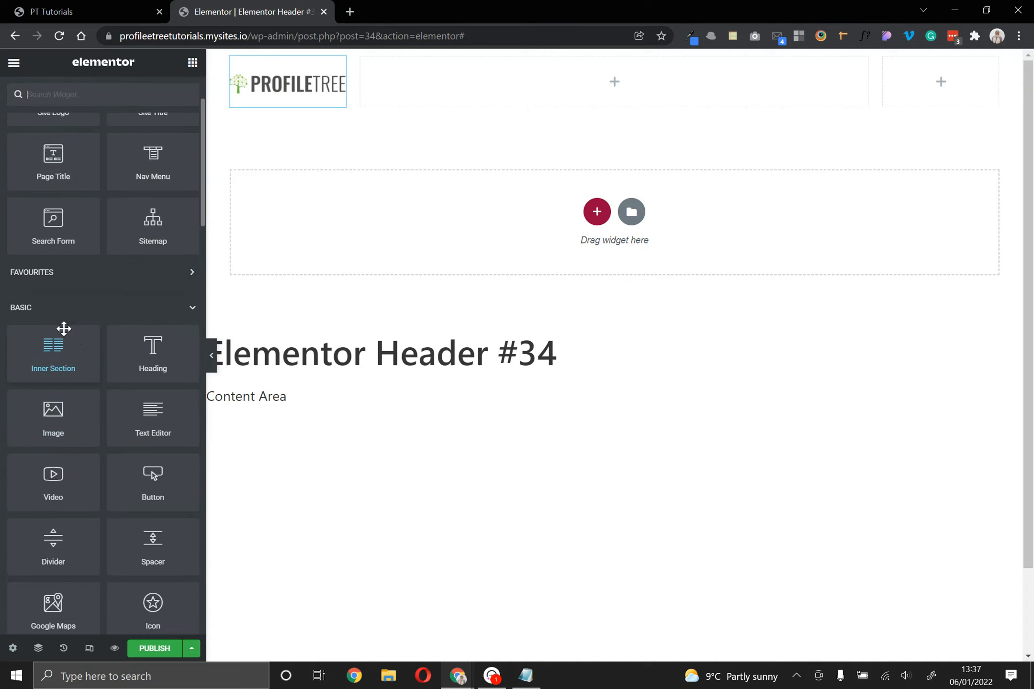
{"action": "scroll", "coordinate": [65, 329], "scroll_direction": "down", "scroll_amount": 1}
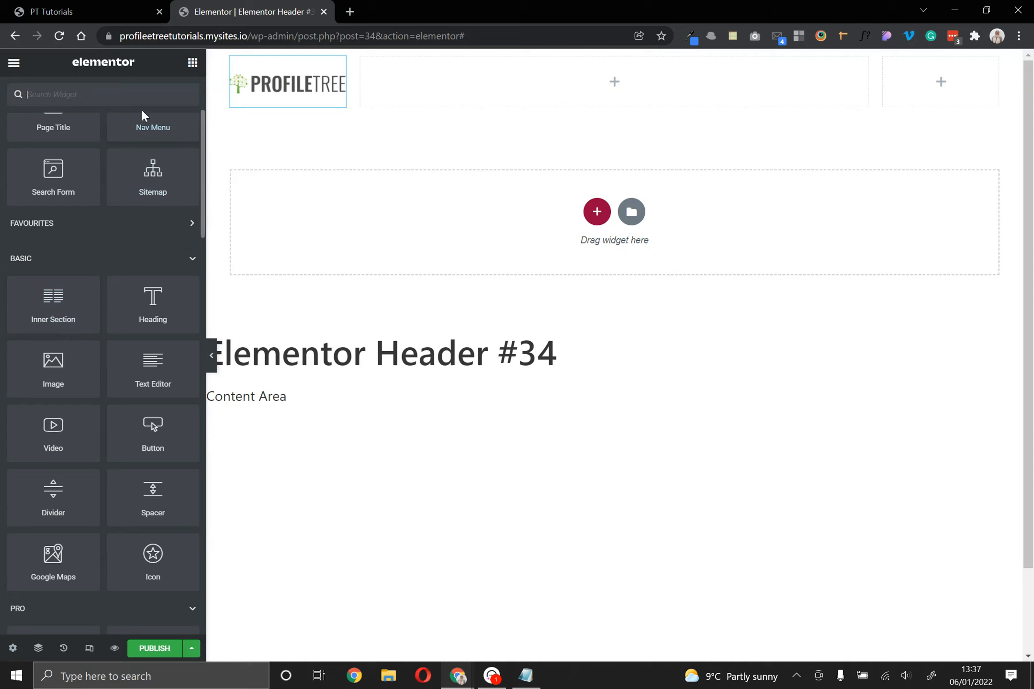
{"action": "type", "text": "menu"}
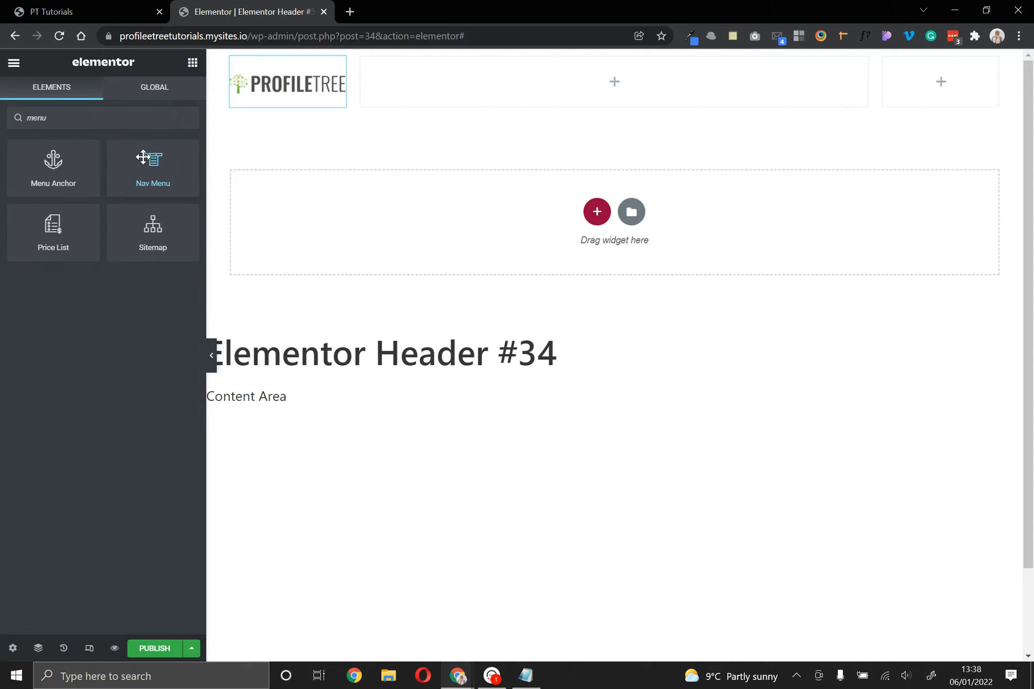
{"action": "left_click_drag", "start_coordinate": [152, 165], "coordinate": [523, 95]}
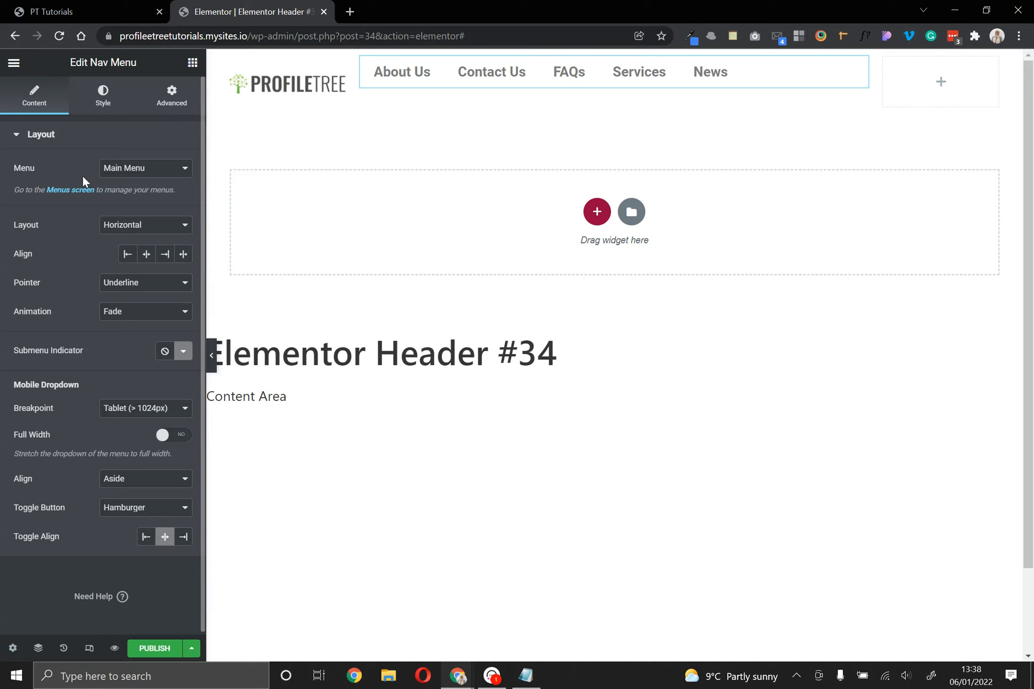
{"action": "left_click", "coordinate": [128, 172]}
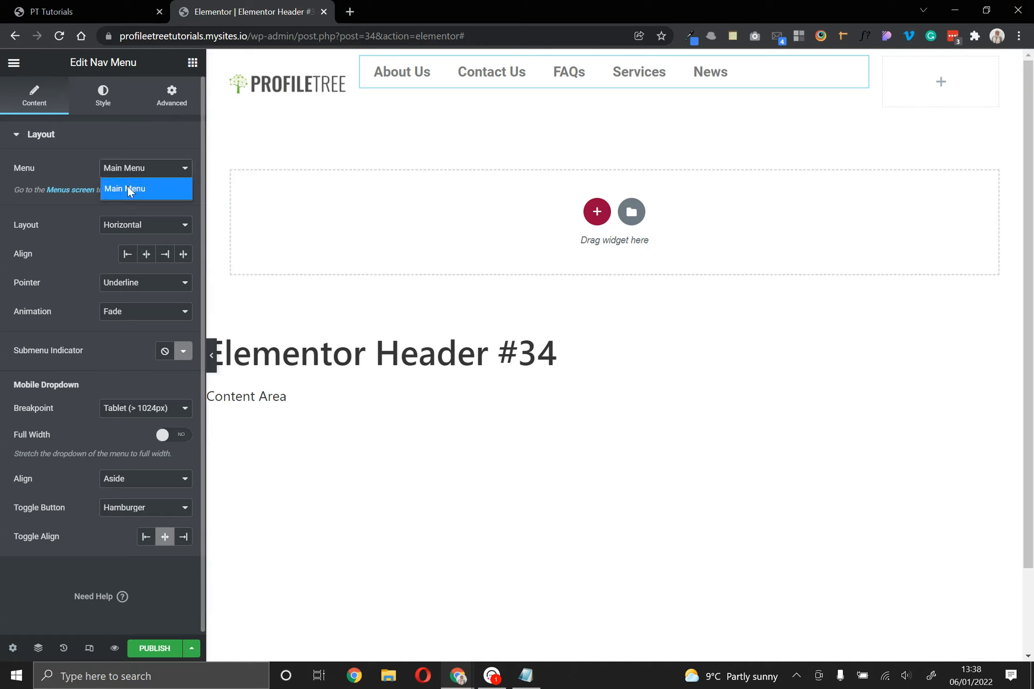
{"action": "left_click", "coordinate": [68, 176]}
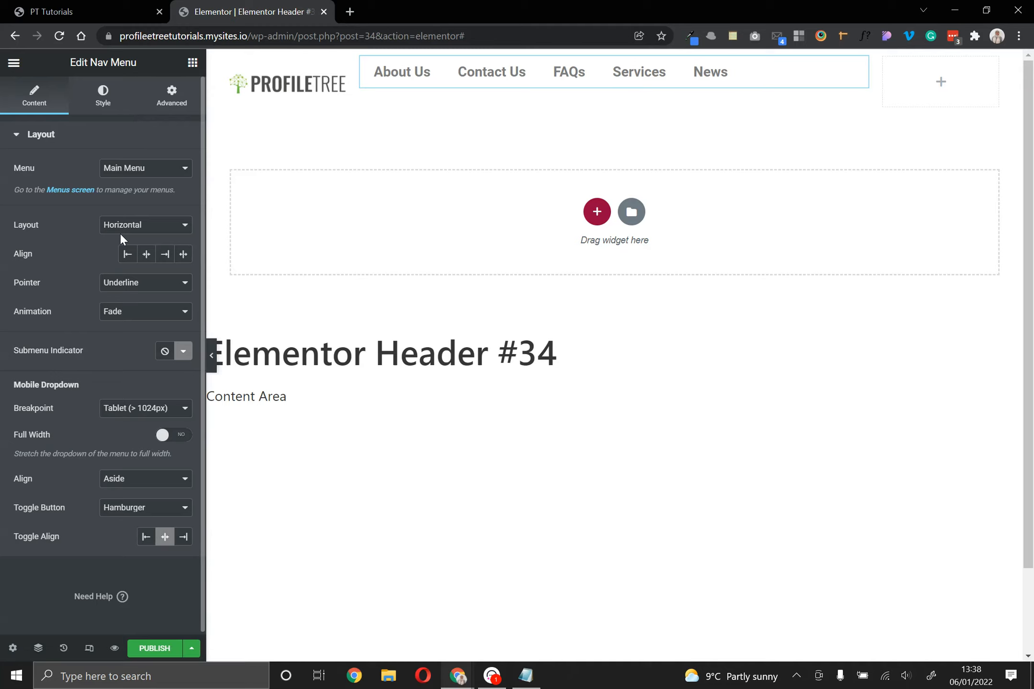
Try the Vertical and Dropdown layouts on the nav menu, expanding and collapsing the dropdown version
{"action": "left_click", "coordinate": [142, 232]}
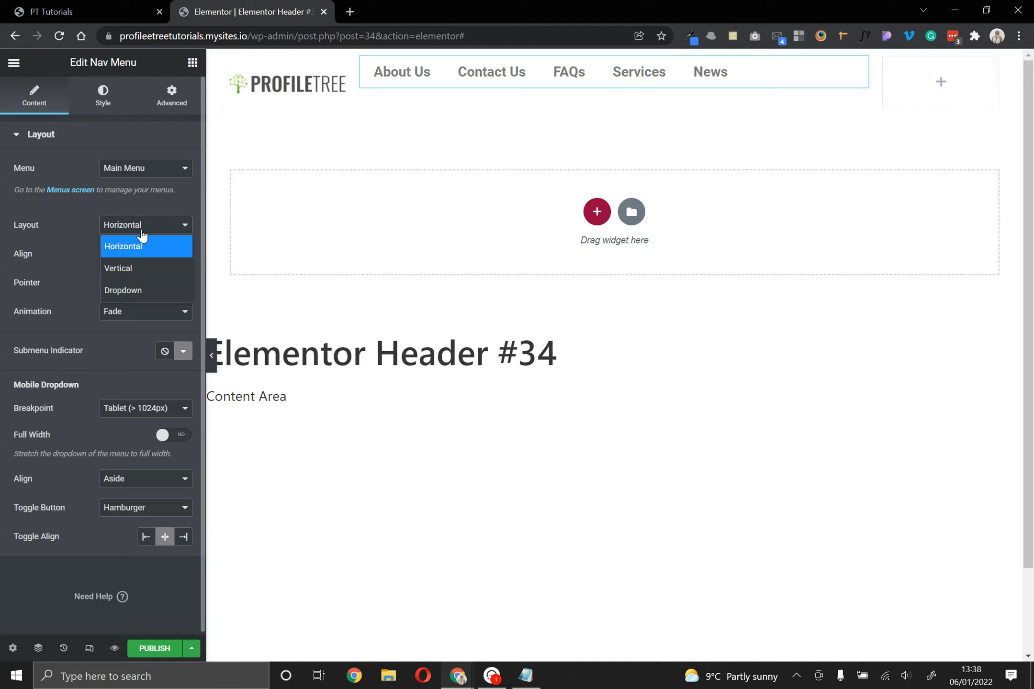
{"action": "left_click", "coordinate": [134, 265]}
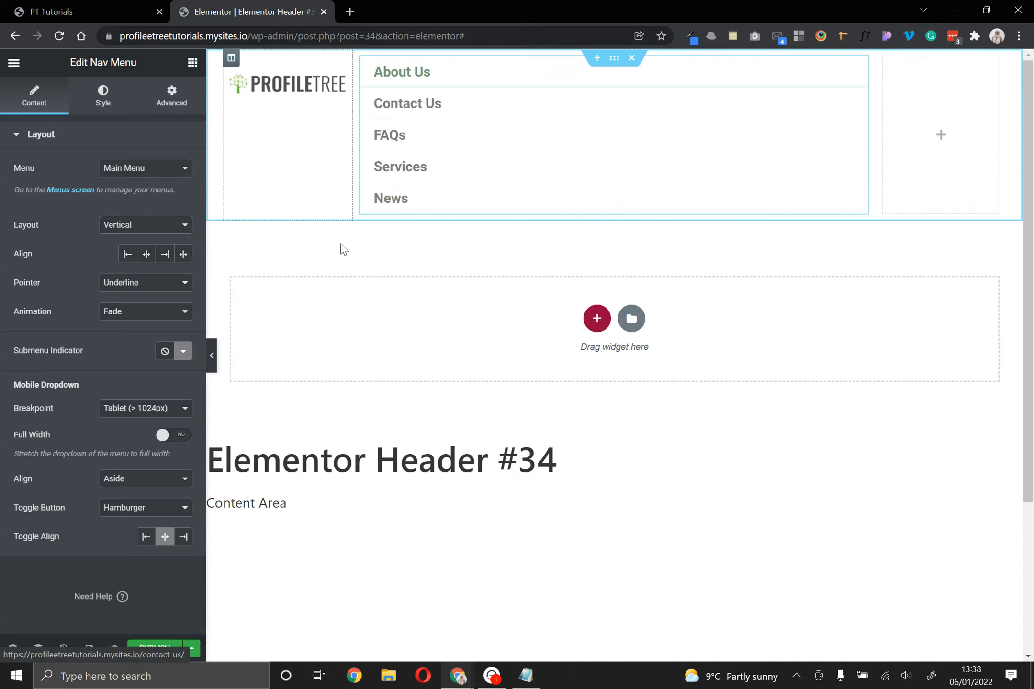
{"action": "left_click", "coordinate": [141, 227]}
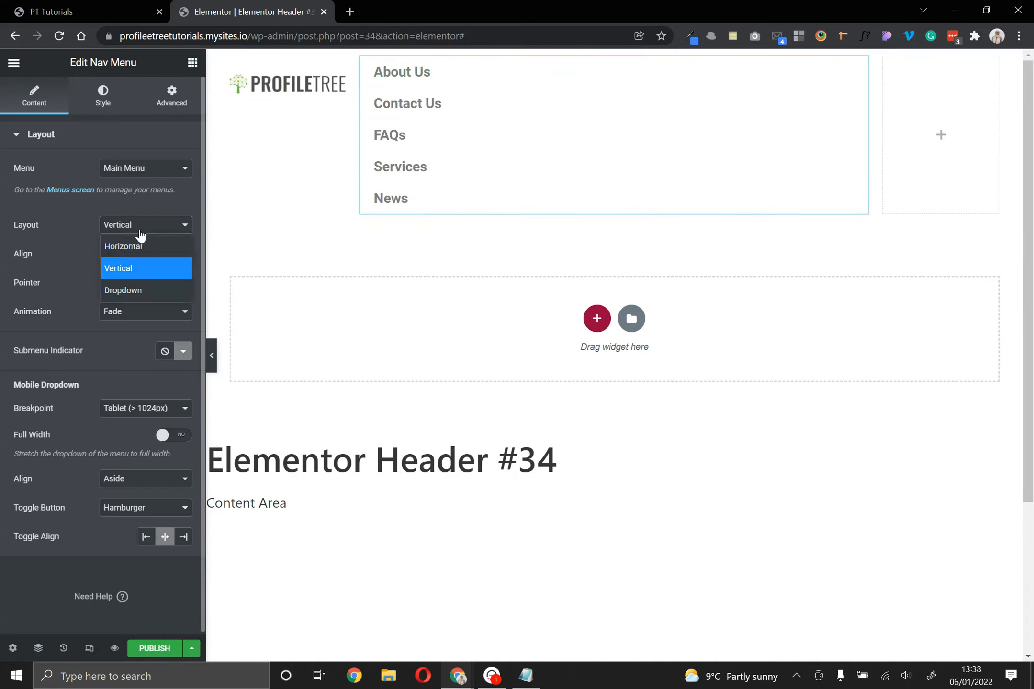
{"action": "left_click", "coordinate": [127, 291]}
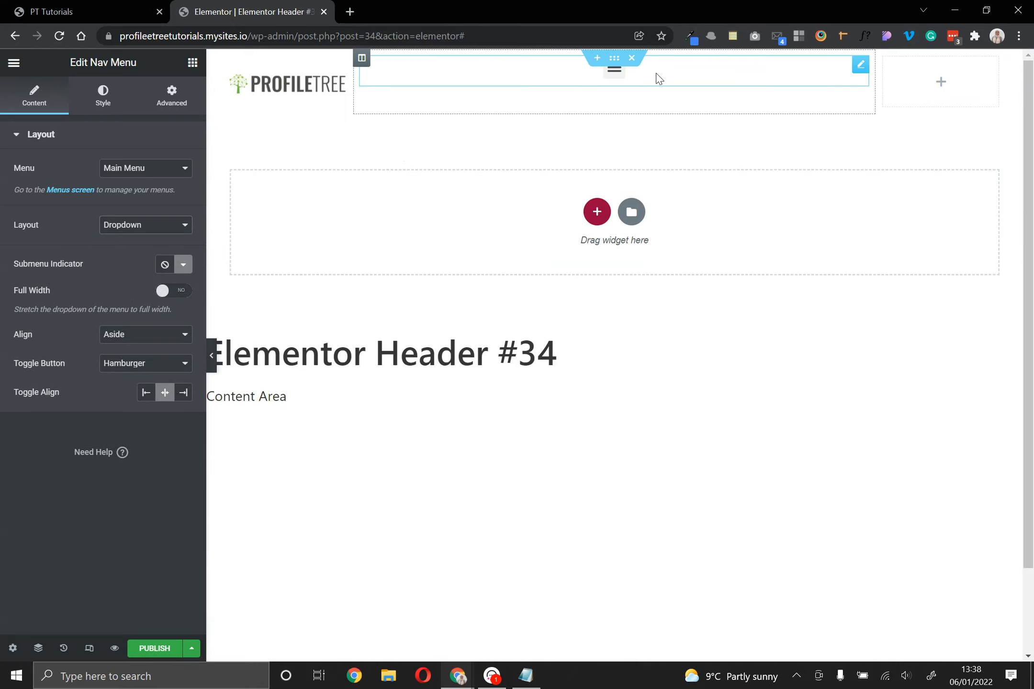
{"action": "left_click", "coordinate": [611, 79]}
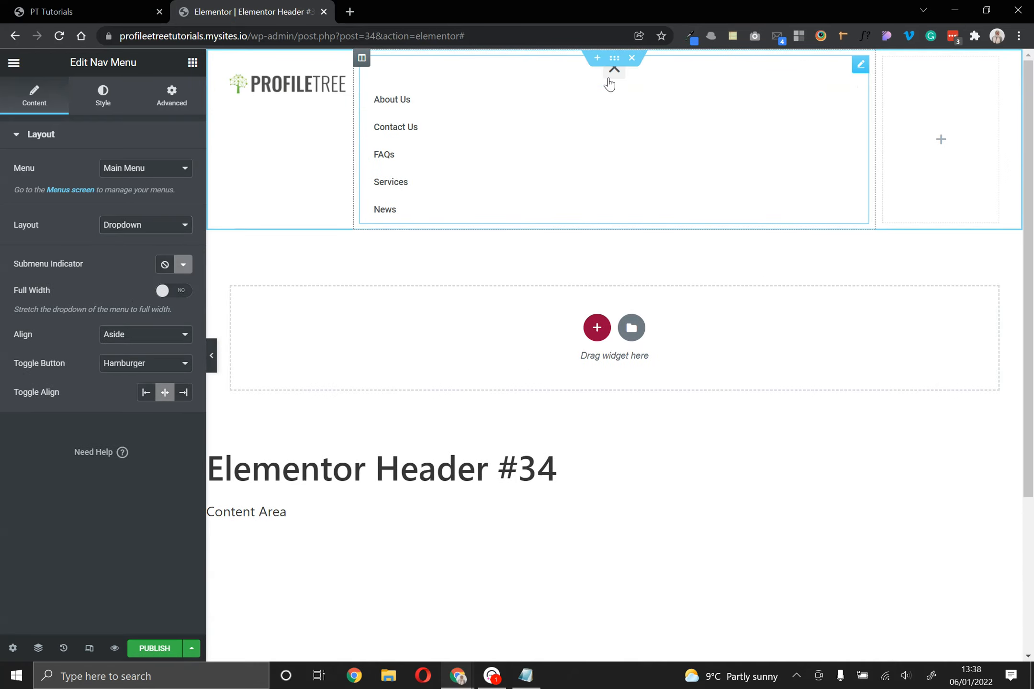
{"action": "left_click", "coordinate": [608, 79]}
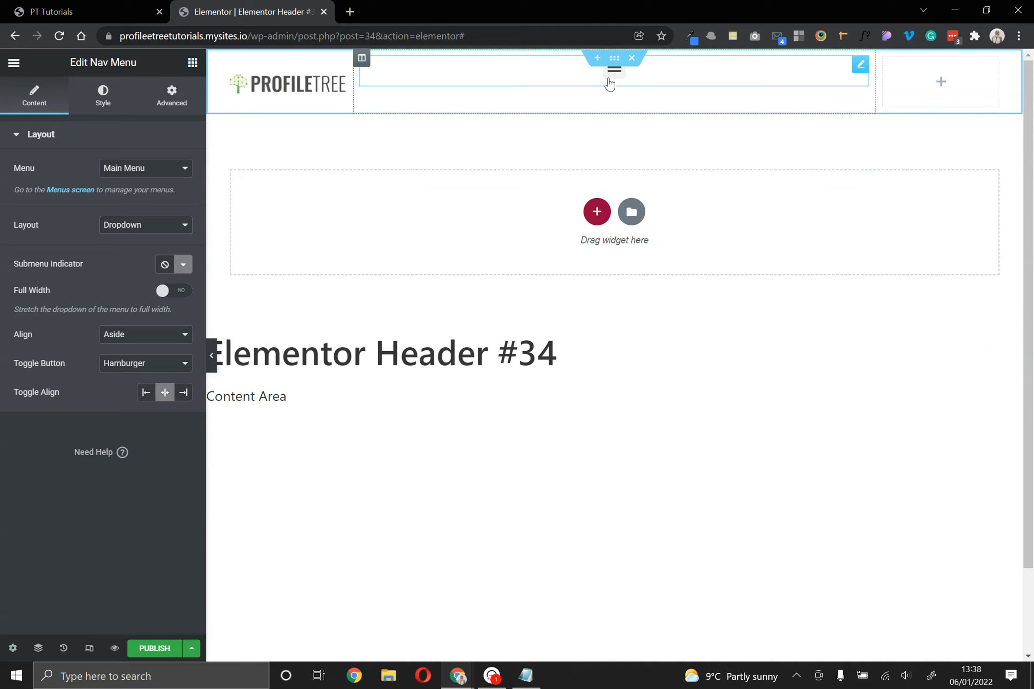
Set the nav menu's layout to Horizontal and align its items to the center
{"action": "left_click", "coordinate": [149, 225]}
{"action": "left_click", "coordinate": [132, 242]}
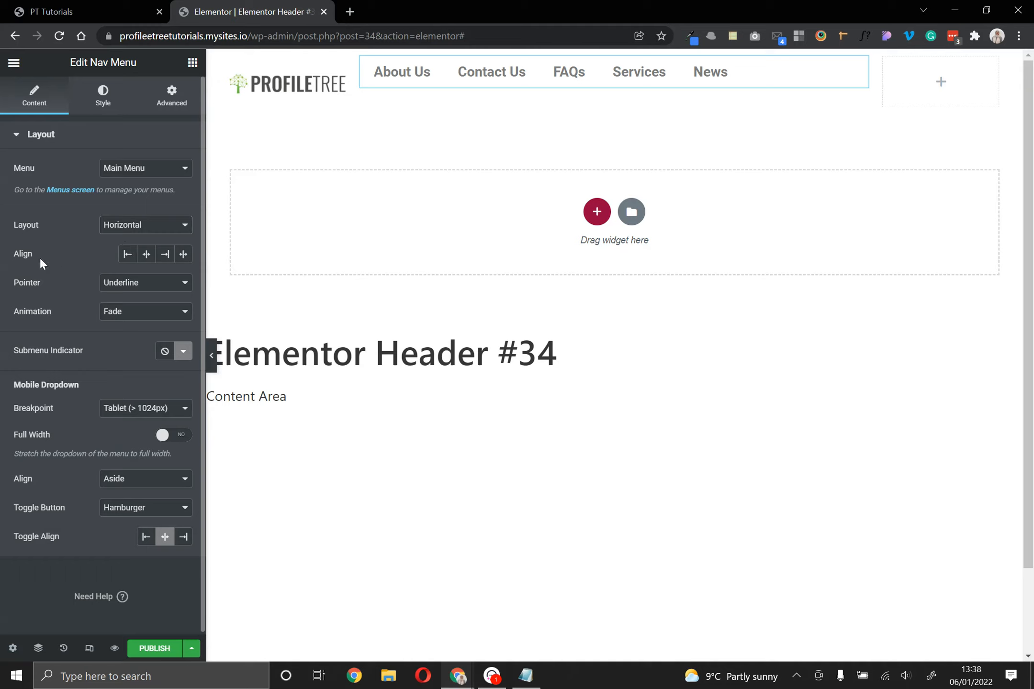
{"action": "left_click", "coordinate": [145, 256]}
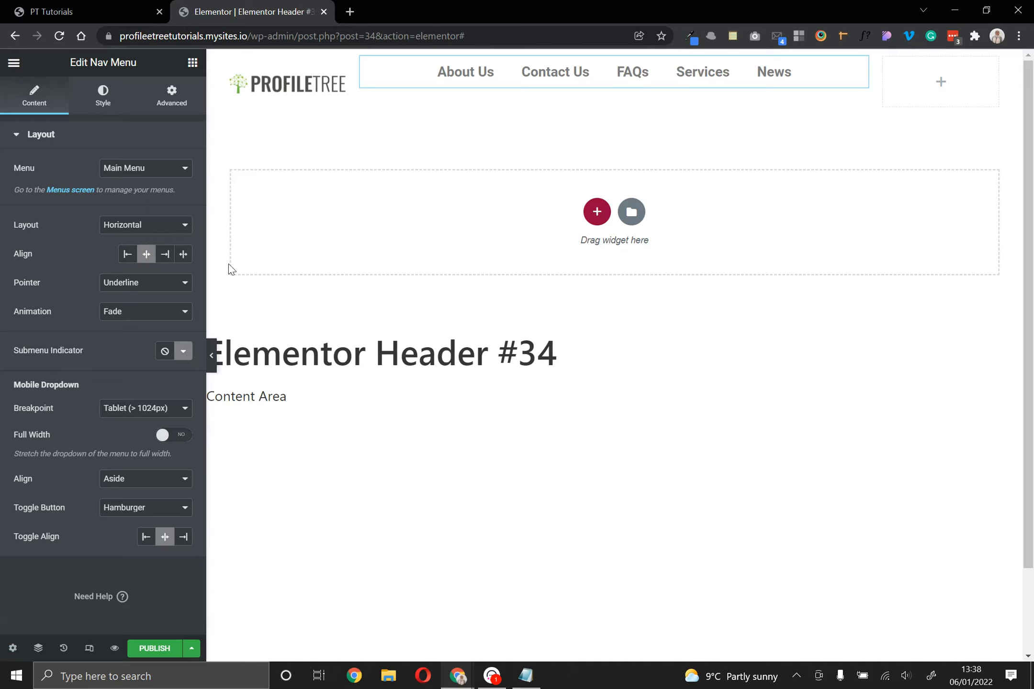
Try right and justified alignment on the nav menu items, and return them to center alignment
{"action": "left_click", "coordinate": [163, 265]}
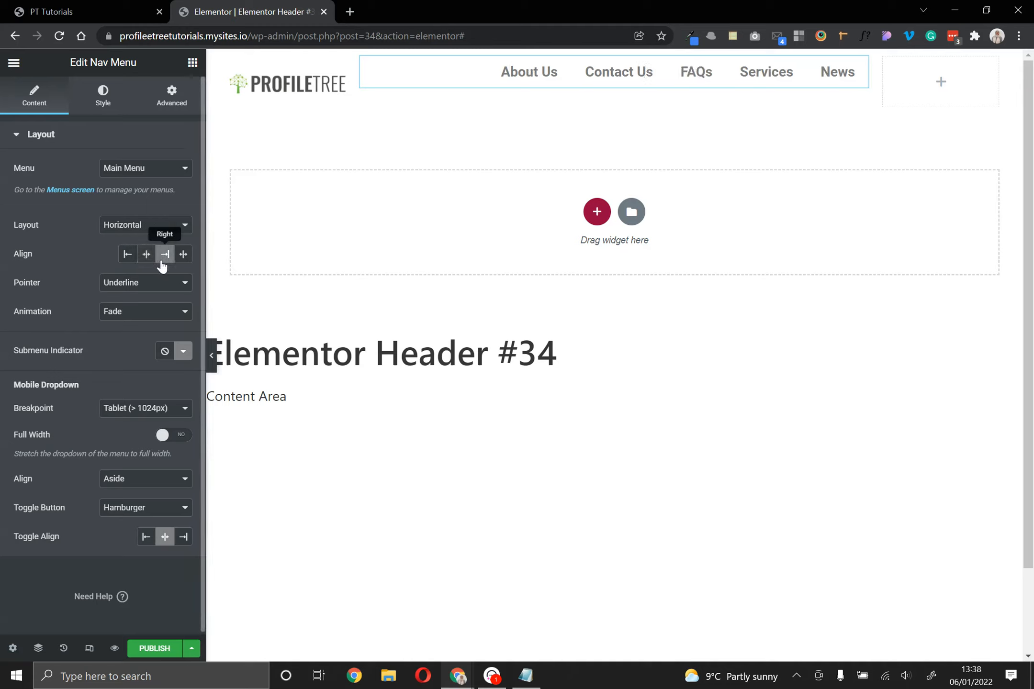
{"action": "left_click", "coordinate": [178, 257]}
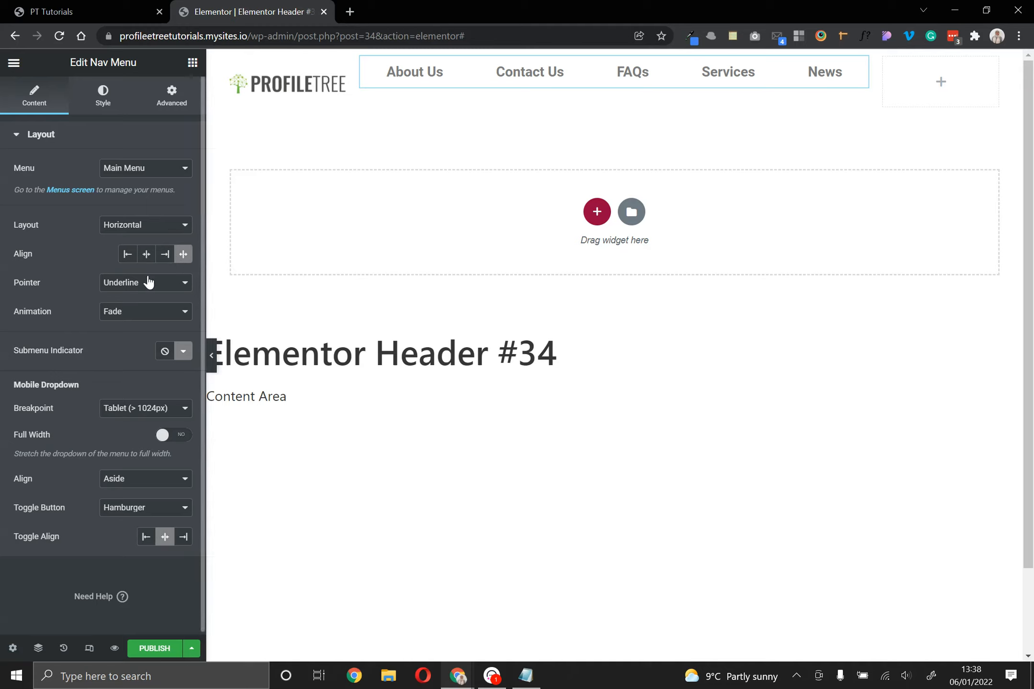
{"action": "left_click", "coordinate": [147, 254]}
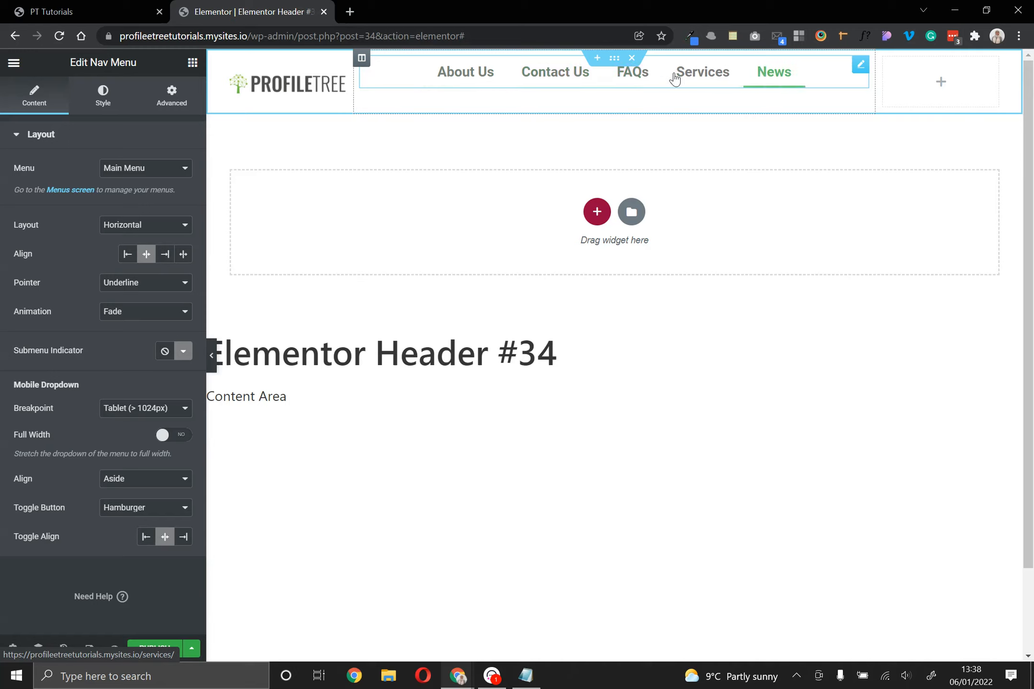
Try the Overline, Double Line, Framed and Background pointer styles on the nav menu items
{"action": "left_click", "coordinate": [127, 286]}
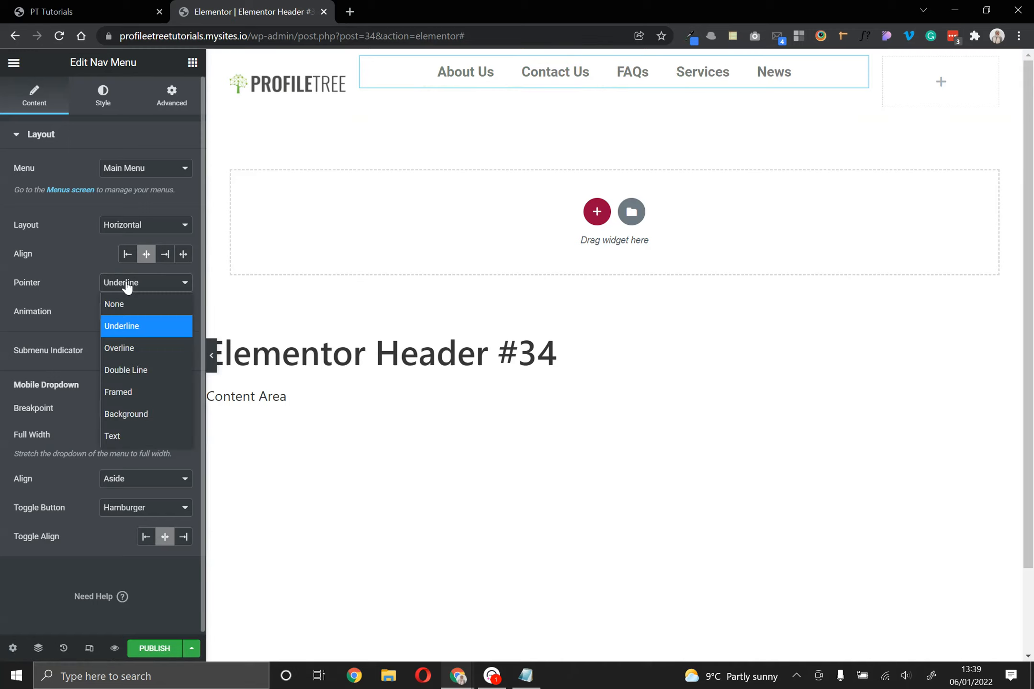
{"action": "left_click", "coordinate": [138, 348]}
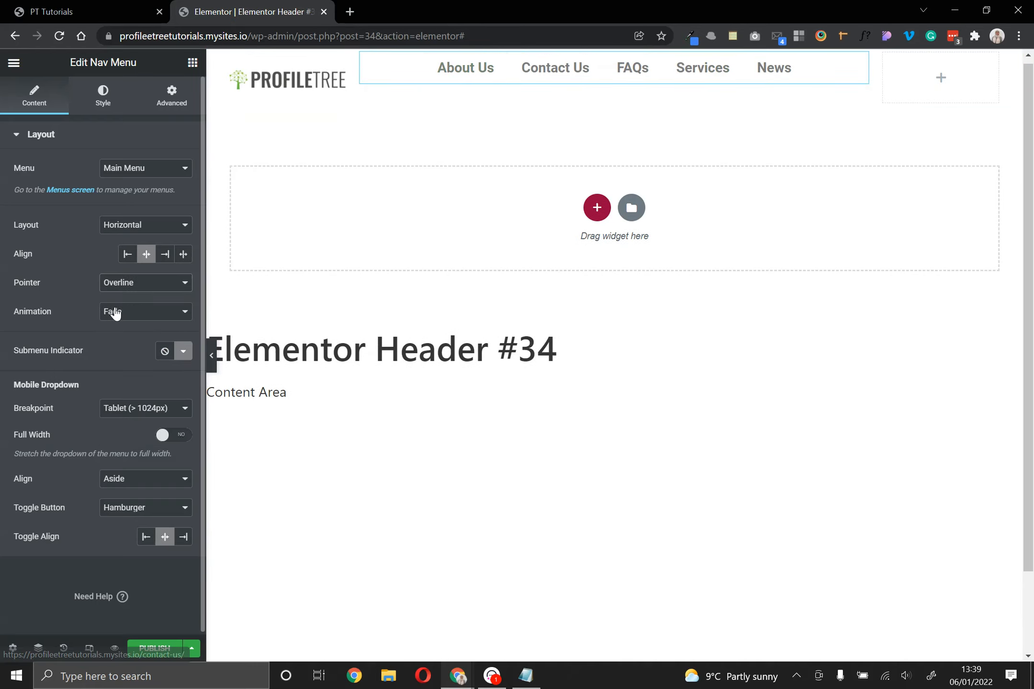
{"action": "left_click", "coordinate": [130, 286]}
{"action": "left_click", "coordinate": [130, 370]}
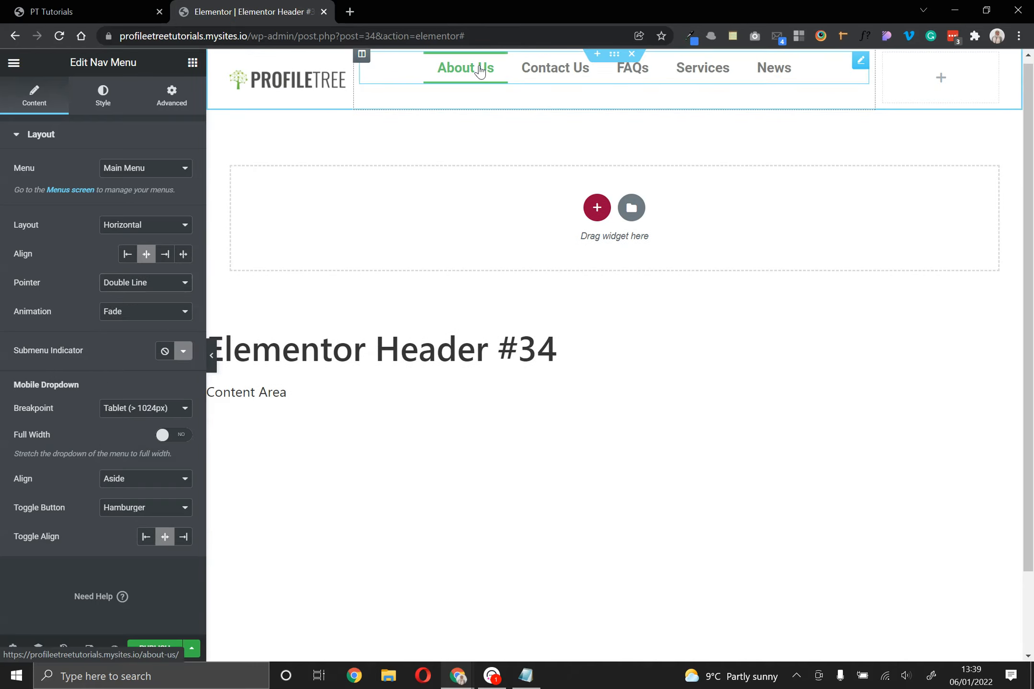
{"action": "left_click", "coordinate": [133, 287]}
{"action": "left_click", "coordinate": [144, 391]}
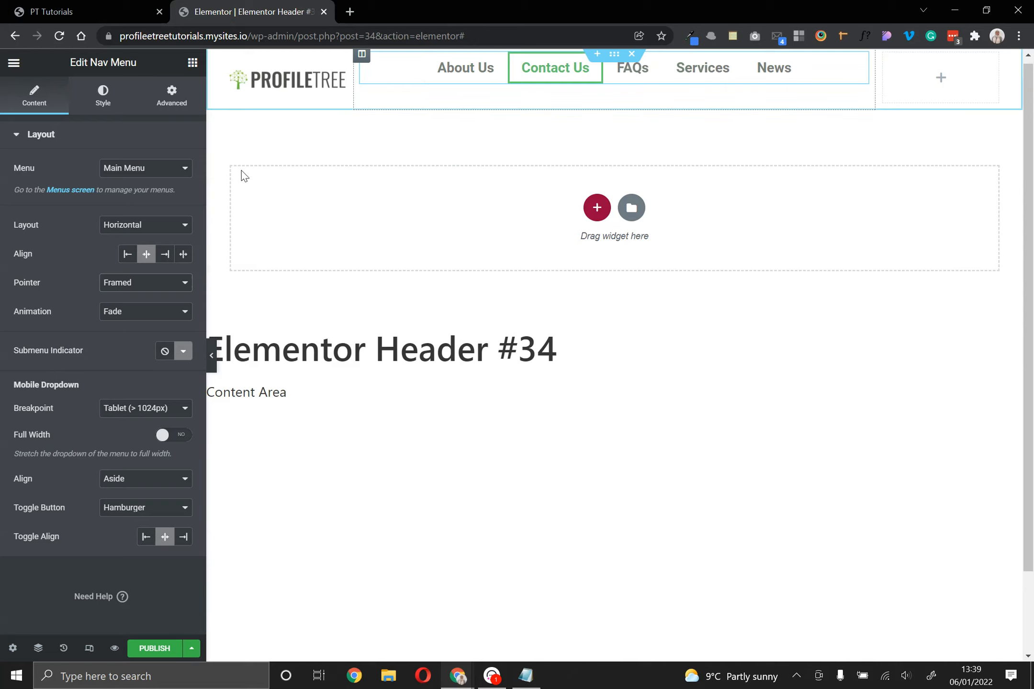
{"action": "left_click", "coordinate": [124, 293]}
{"action": "left_click", "coordinate": [126, 413]}
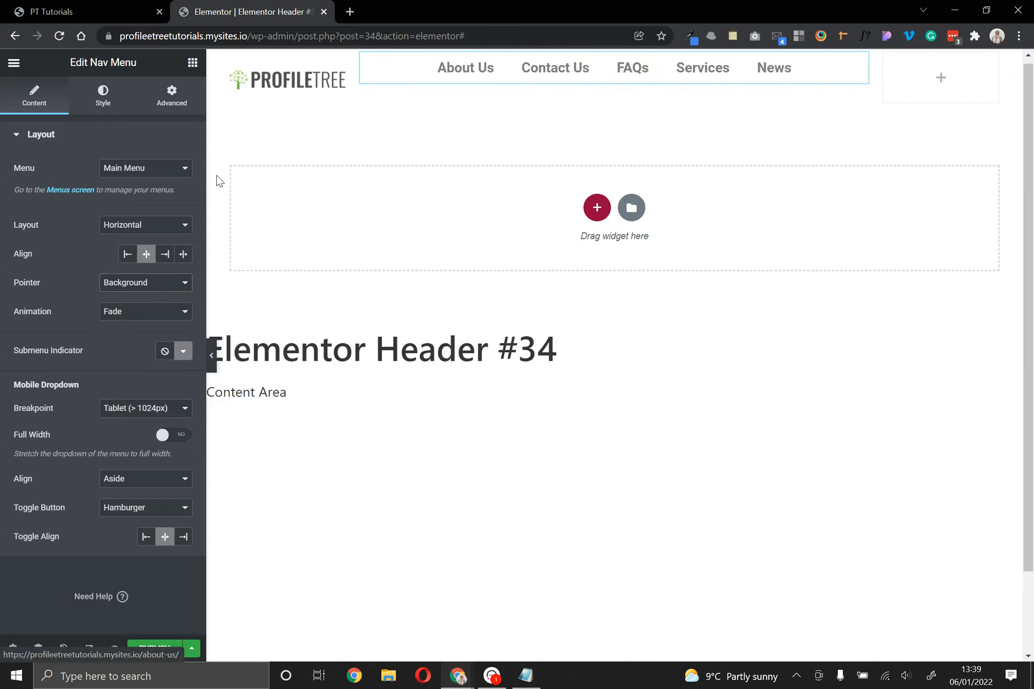
Try the Text pointer style on the nav menu with its animation set to None
{"action": "left_click", "coordinate": [151, 283]}
{"action": "left_click", "coordinate": [149, 427]}
{"action": "left_click", "coordinate": [127, 315]}
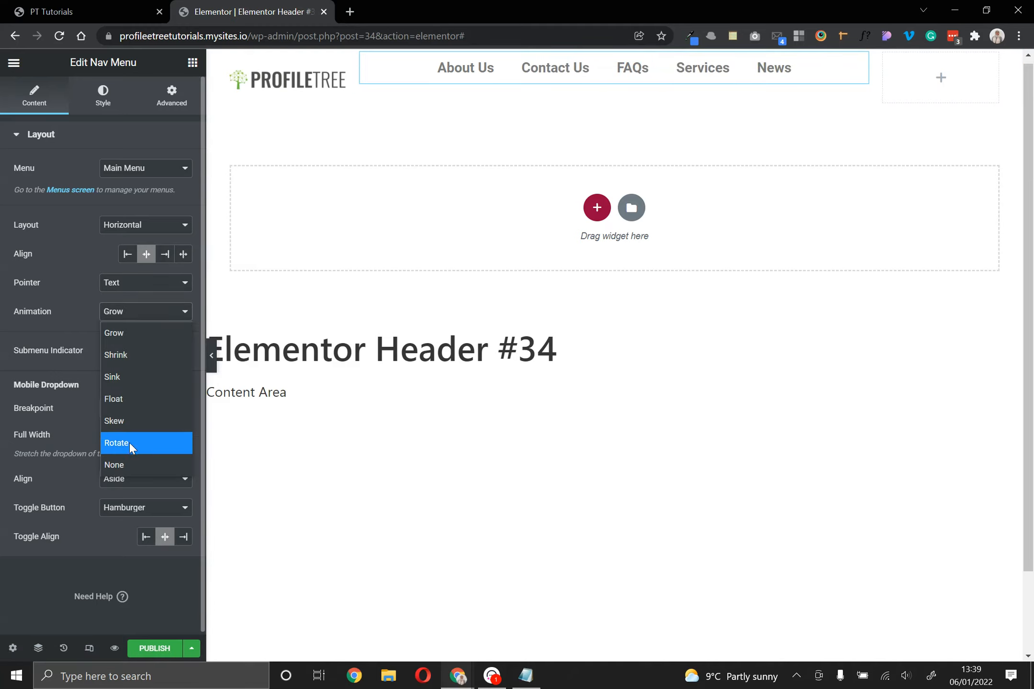
{"action": "left_click", "coordinate": [125, 466]}
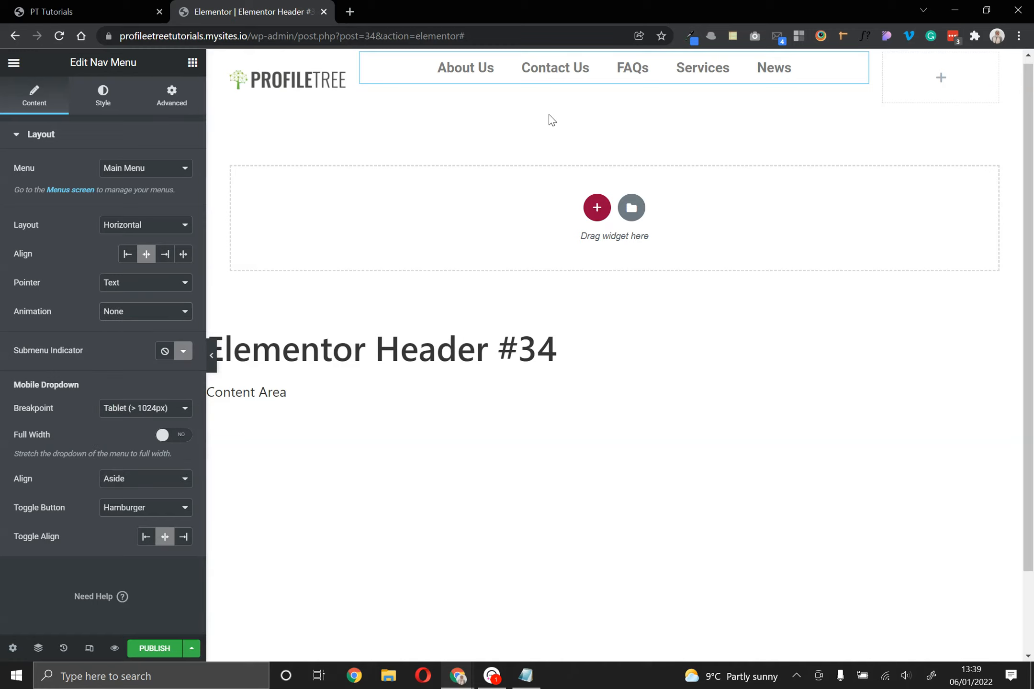
Try the nav menu with the pointer set to None, and return the pointer to Underline
{"action": "left_click", "coordinate": [155, 282]}
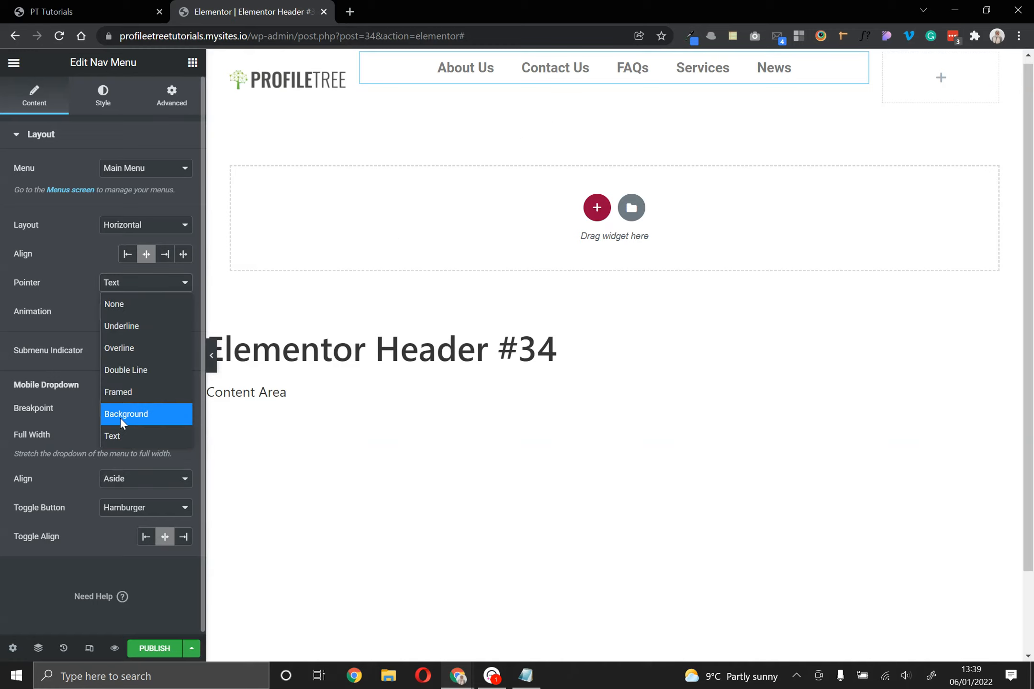
{"action": "left_click", "coordinate": [148, 309]}
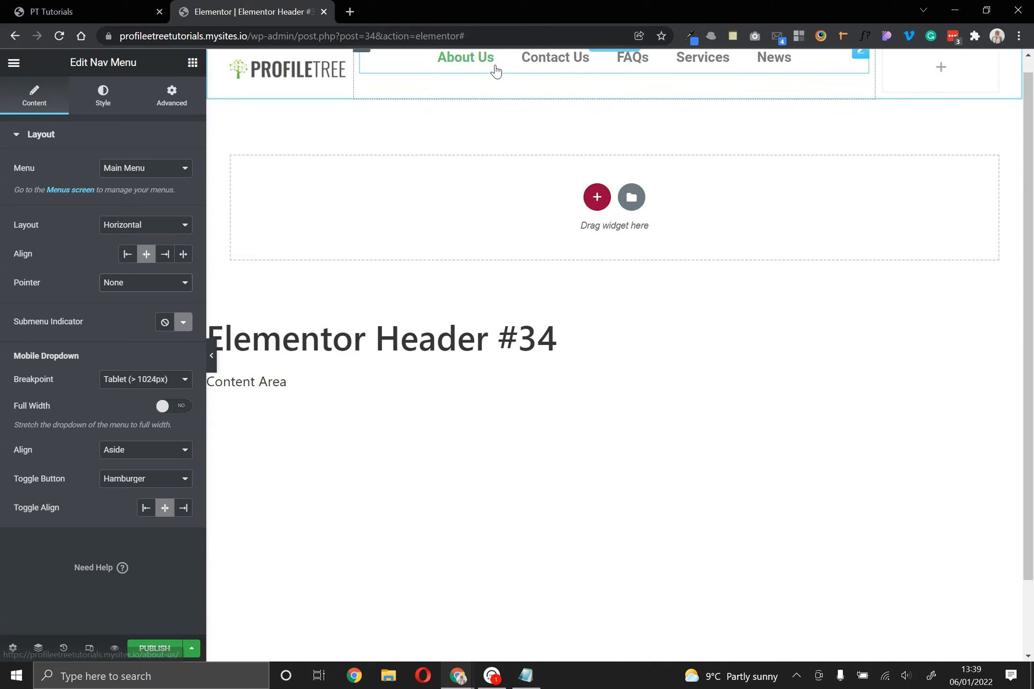
{"action": "scroll", "coordinate": [670, 103], "scroll_direction": "up", "scroll_amount": 1}
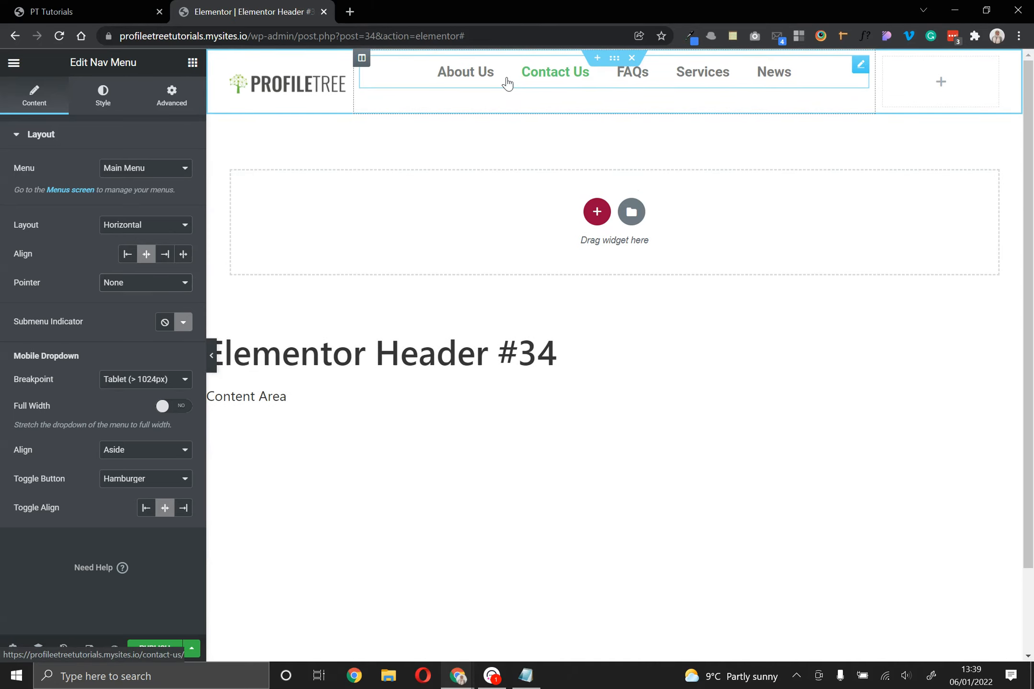
{"action": "left_click", "coordinate": [140, 286]}
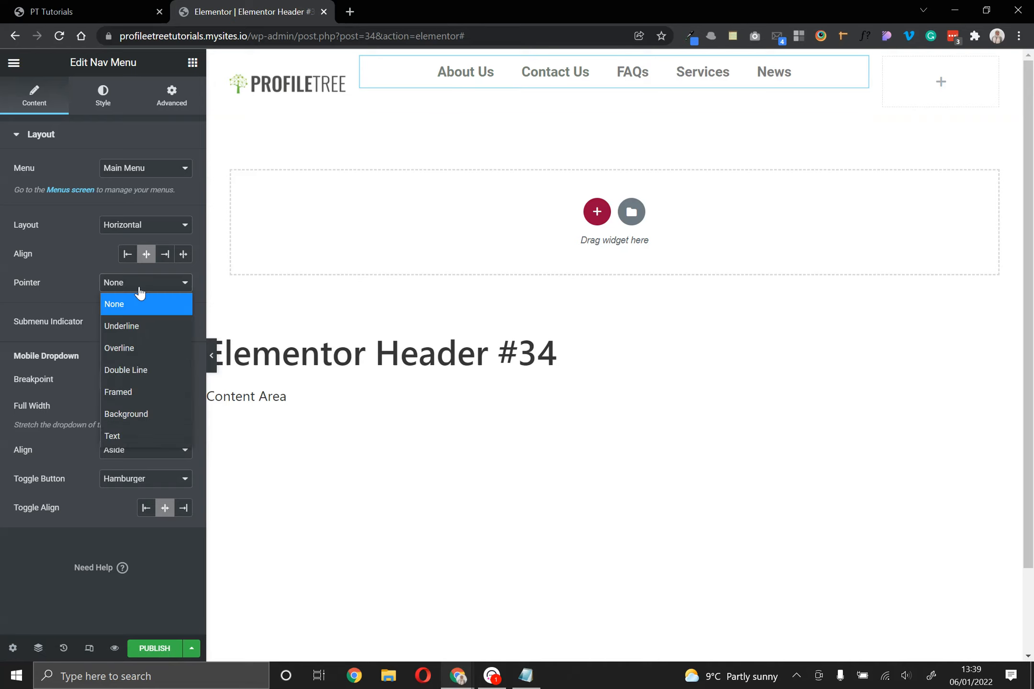
{"action": "left_click", "coordinate": [154, 326]}
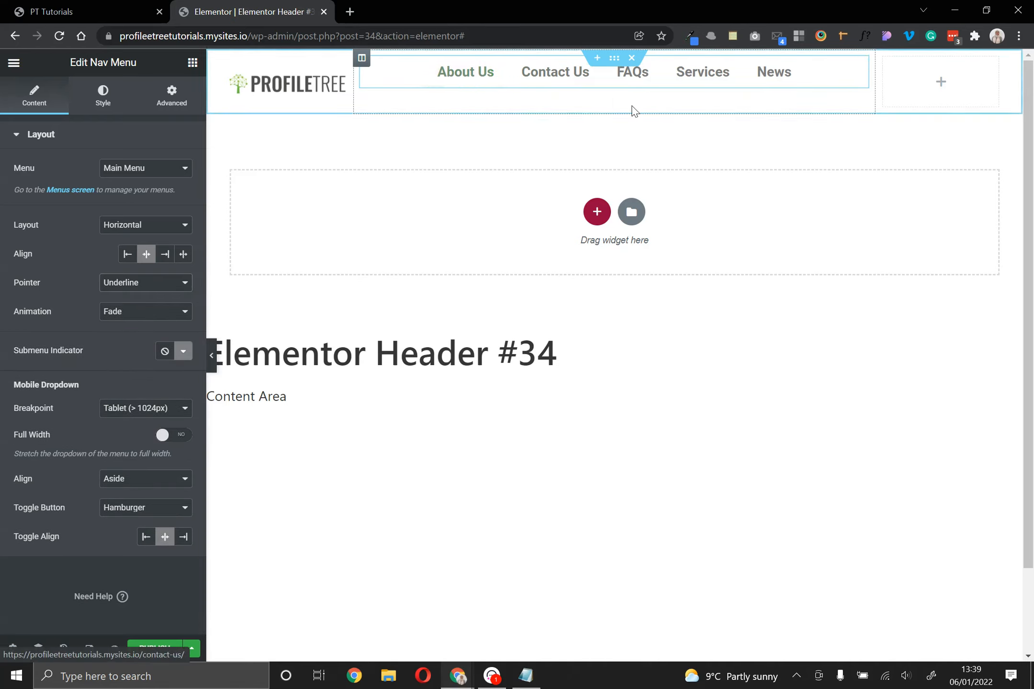
Try the Slide and Drop Out animations on the nav menu's underline pointer, and set the animation to None
{"action": "left_click", "coordinate": [148, 316]}
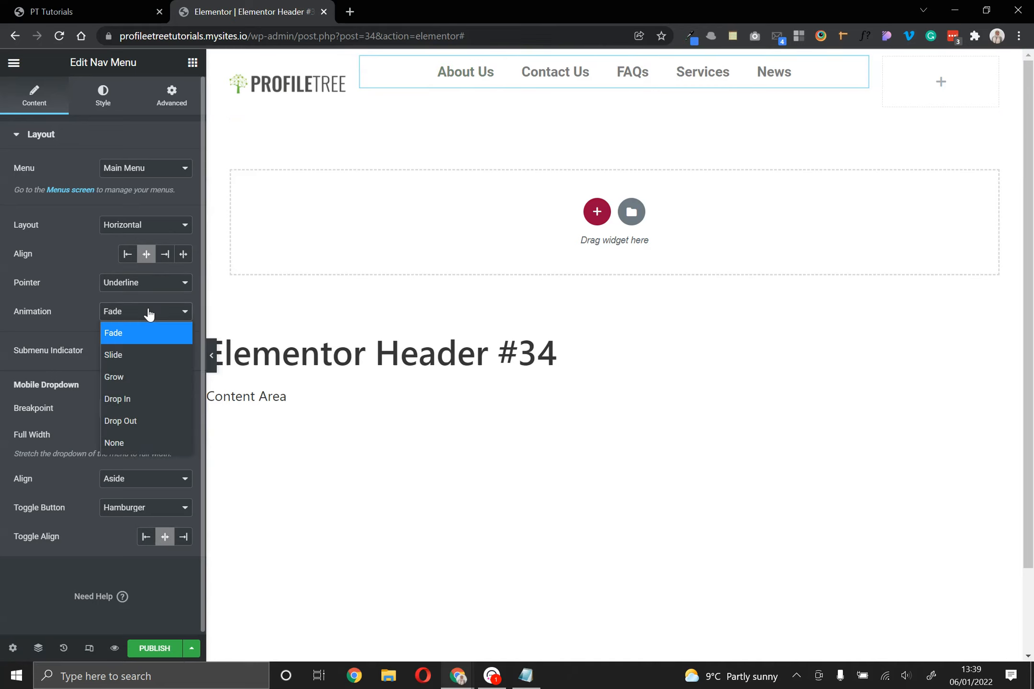
{"action": "left_click", "coordinate": [146, 359]}
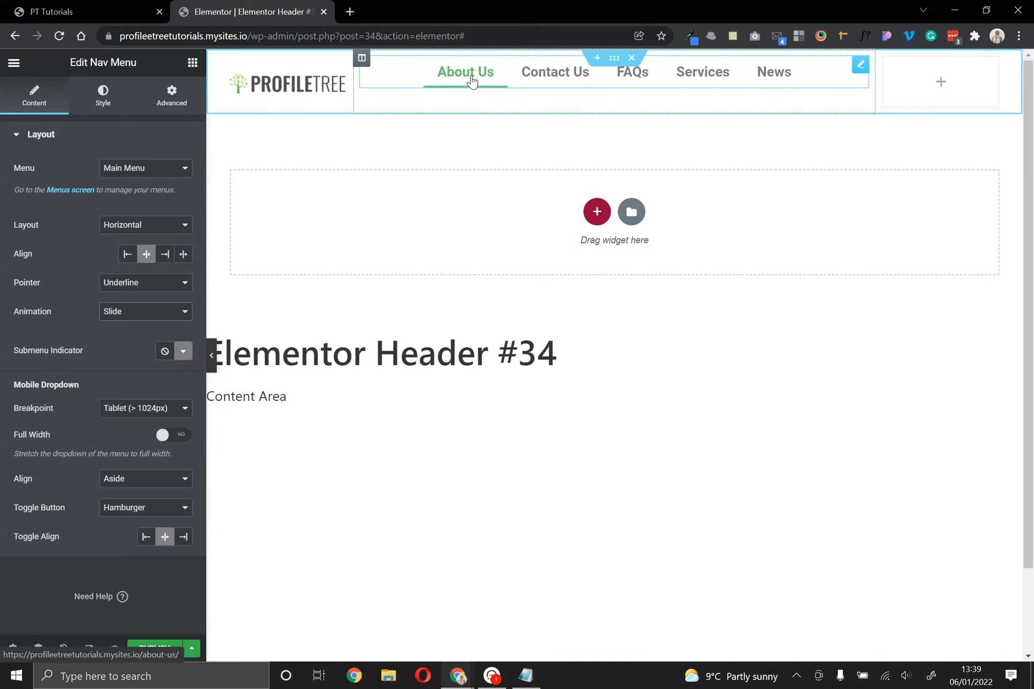
{"action": "left_click", "coordinate": [150, 316]}
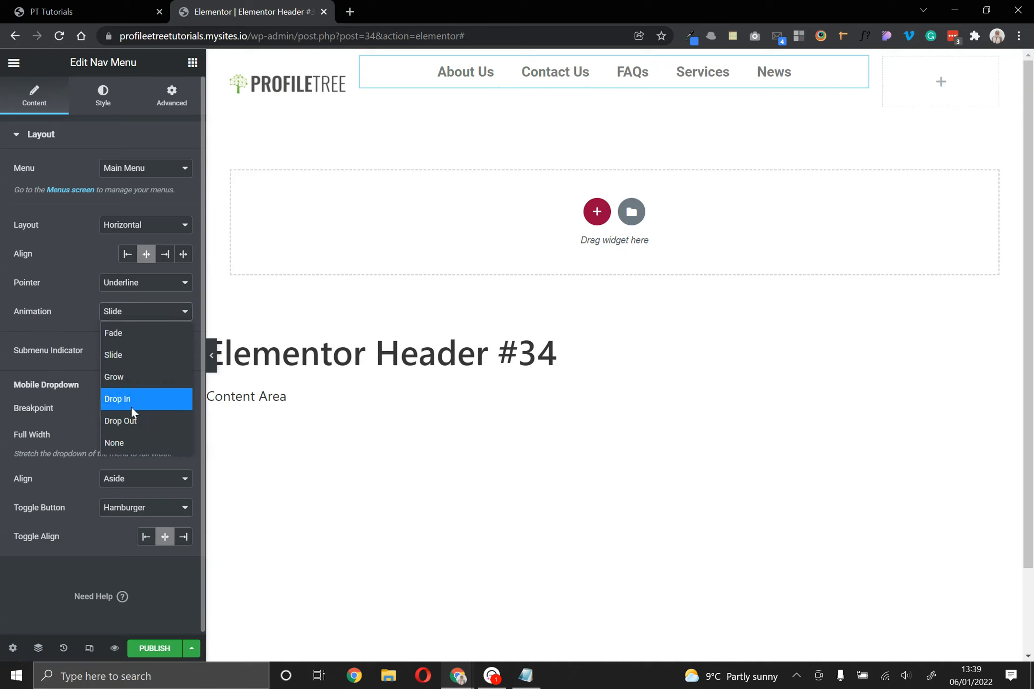
{"action": "left_click", "coordinate": [151, 424]}
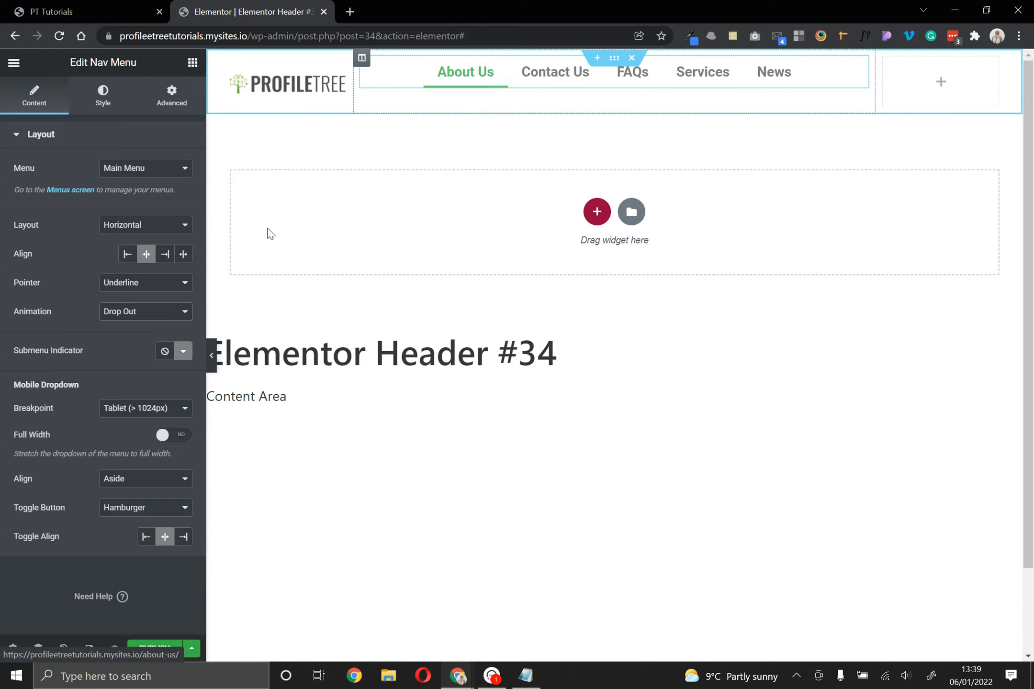
{"action": "left_click", "coordinate": [127, 312]}
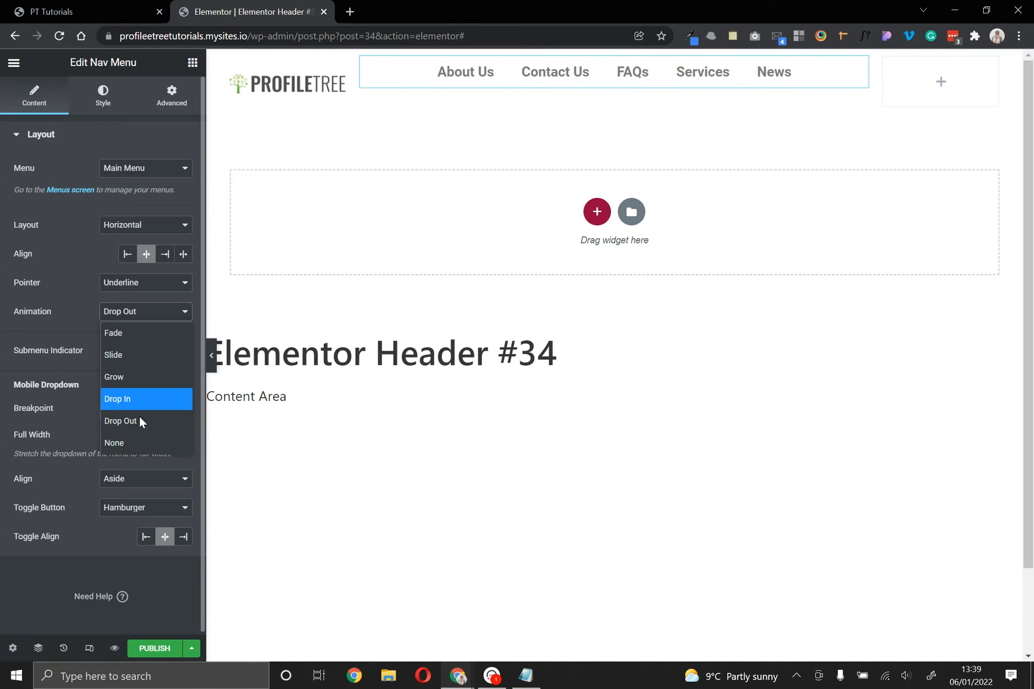
{"action": "left_click", "coordinate": [138, 443]}
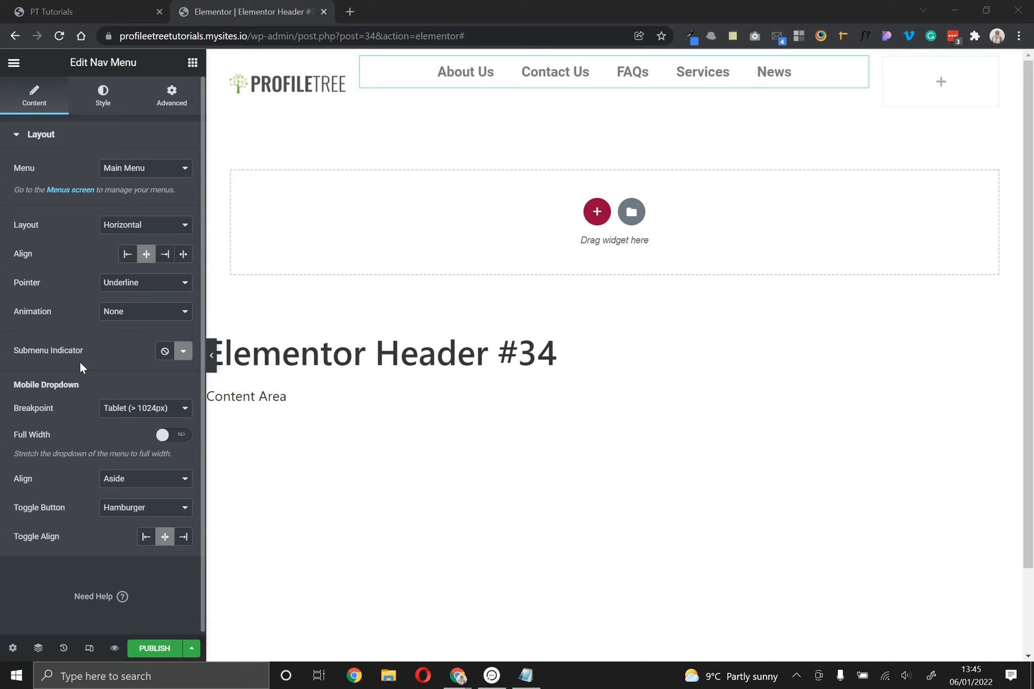
Set the nav menu's mobile dropdown breakpoint to Mobile (> 767px) and preview the header at mobile size
{"action": "scroll", "coordinate": [81, 362], "scroll_direction": "down", "scroll_amount": 1}
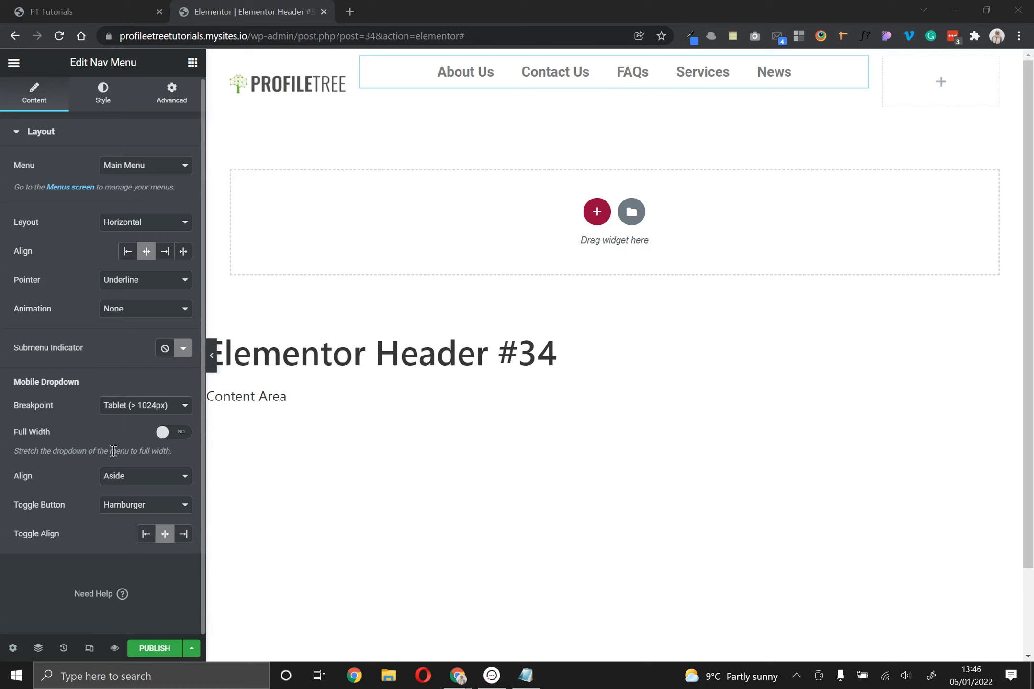
{"action": "left_click", "coordinate": [141, 405]}
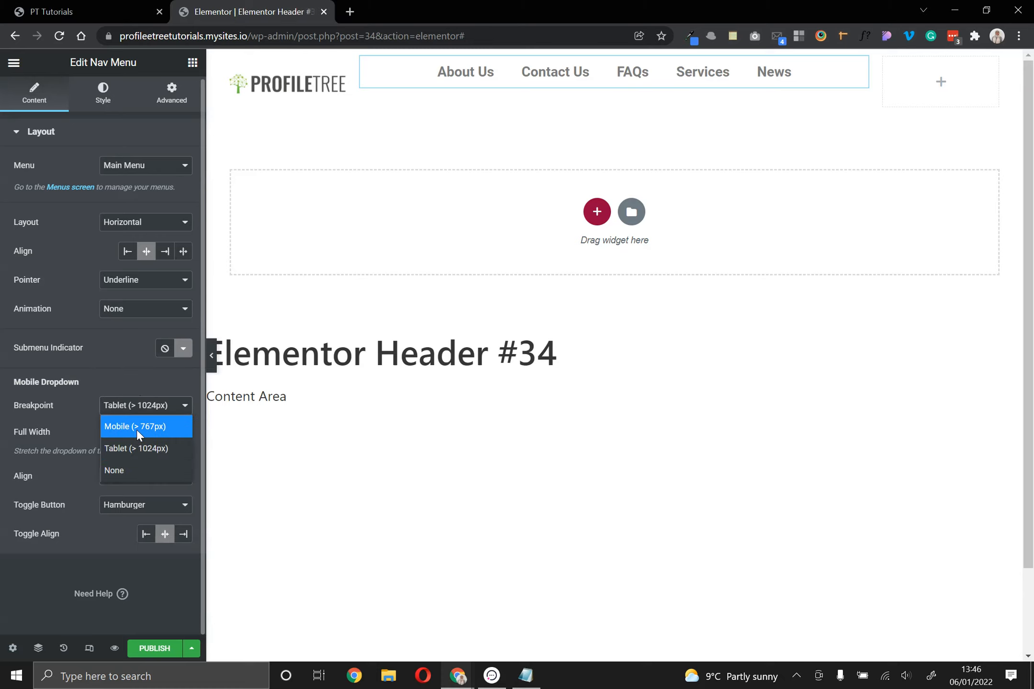
{"action": "left_click", "coordinate": [136, 428]}
{"action": "left_click", "coordinate": [89, 648]}
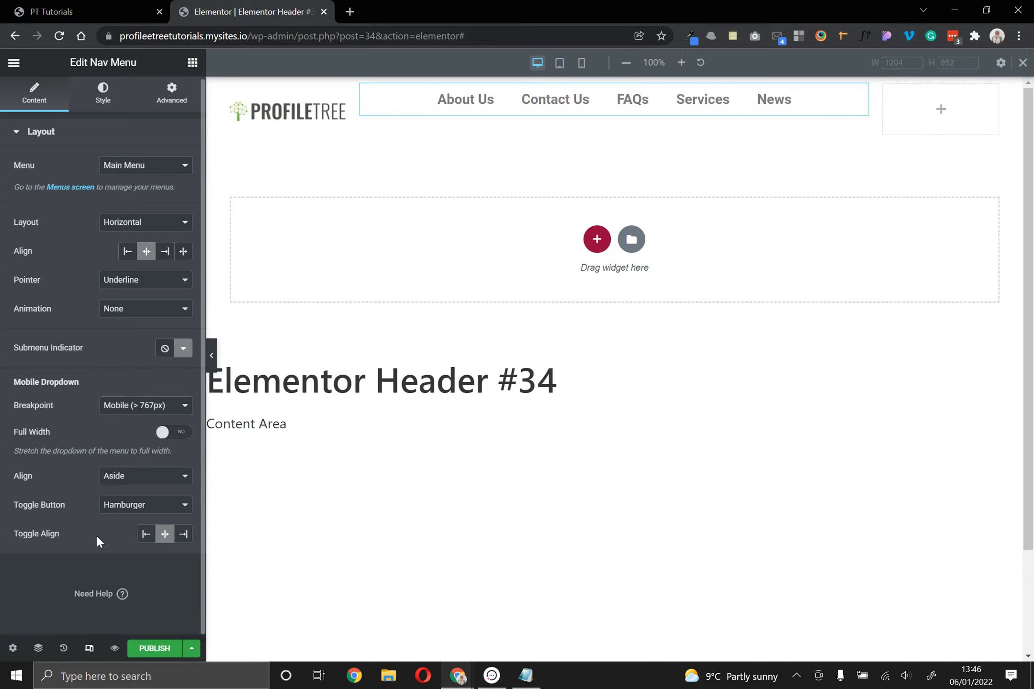
{"action": "left_click", "coordinate": [587, 67]}
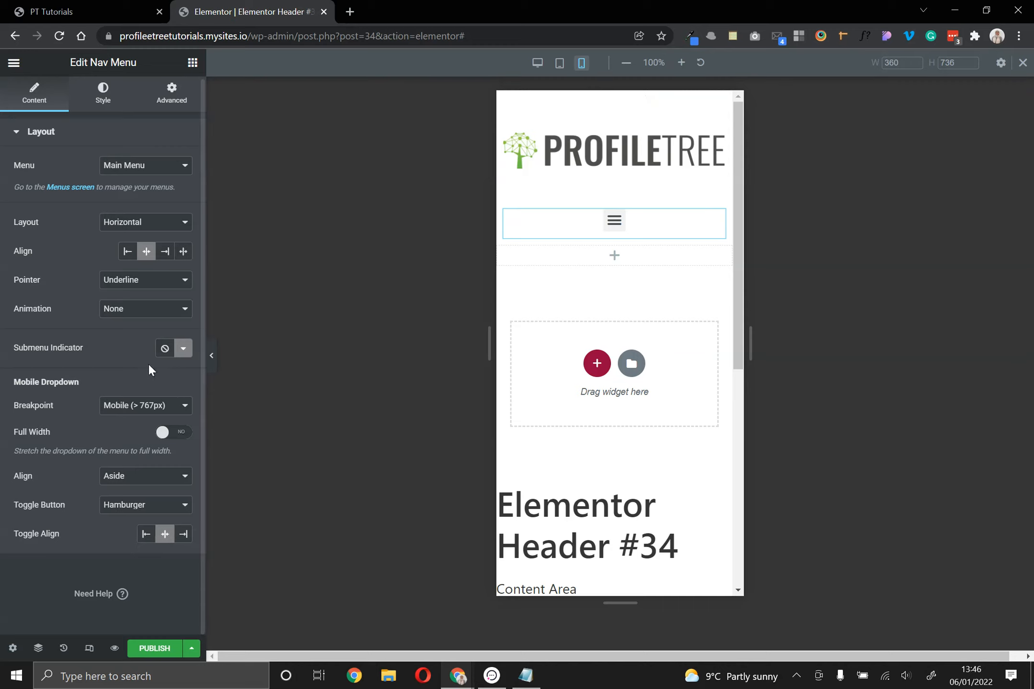
Switch the mobile dropdown breakpoint to Tablet (> 1024px) and preview the header at desktop and tablet sizes
{"action": "left_click", "coordinate": [138, 406]}
{"action": "left_click", "coordinate": [139, 450]}
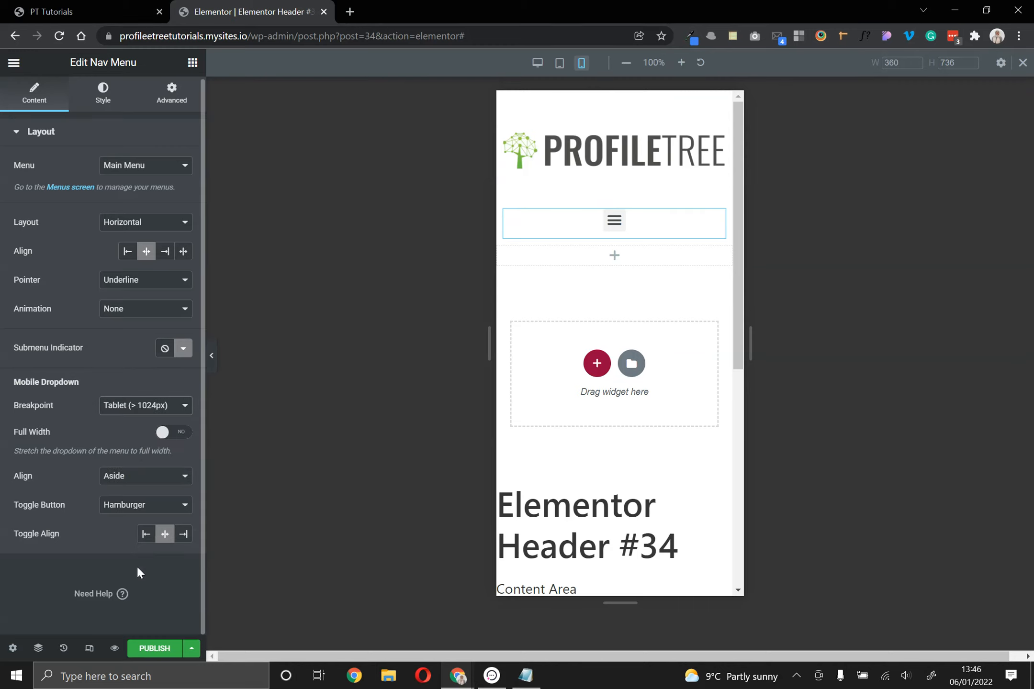
{"action": "left_click", "coordinate": [89, 648]}
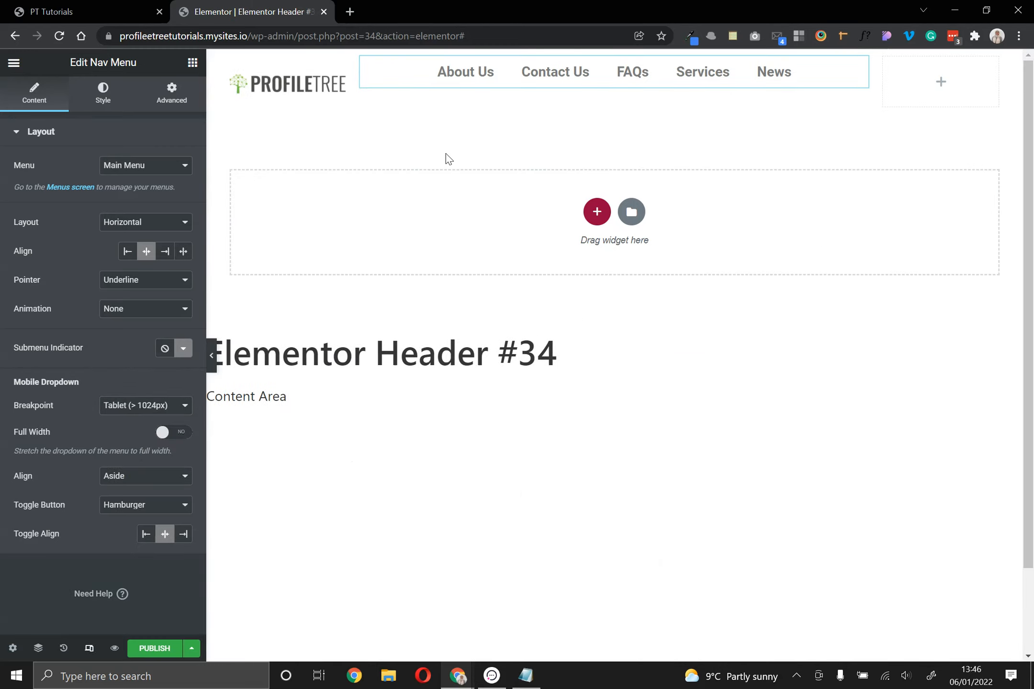
{"action": "left_click", "coordinate": [89, 648]}
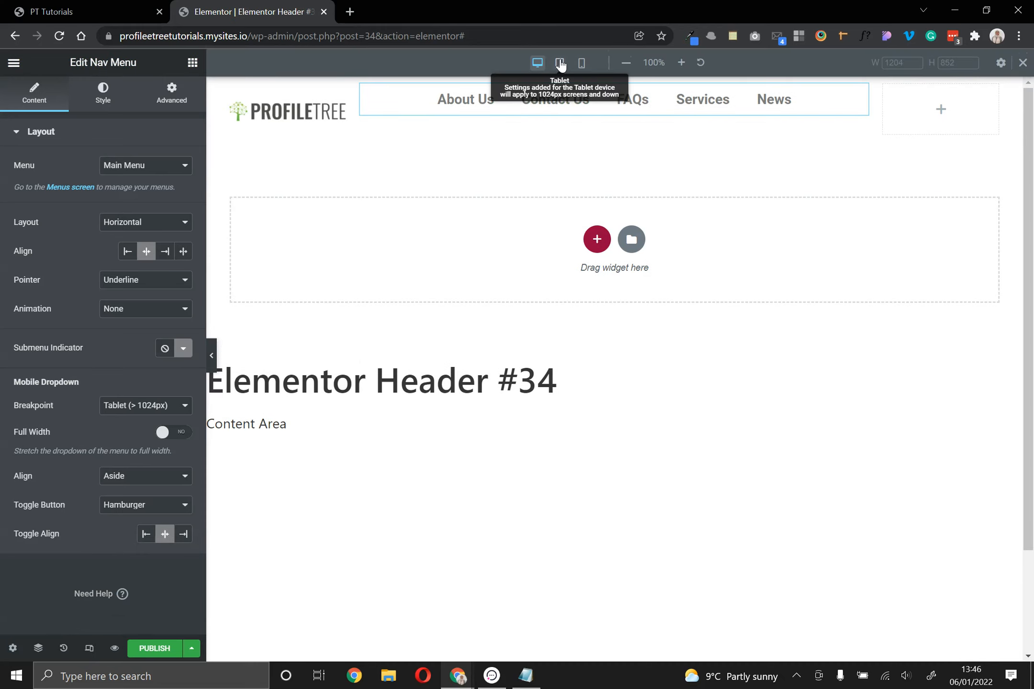
{"action": "left_click", "coordinate": [560, 64]}
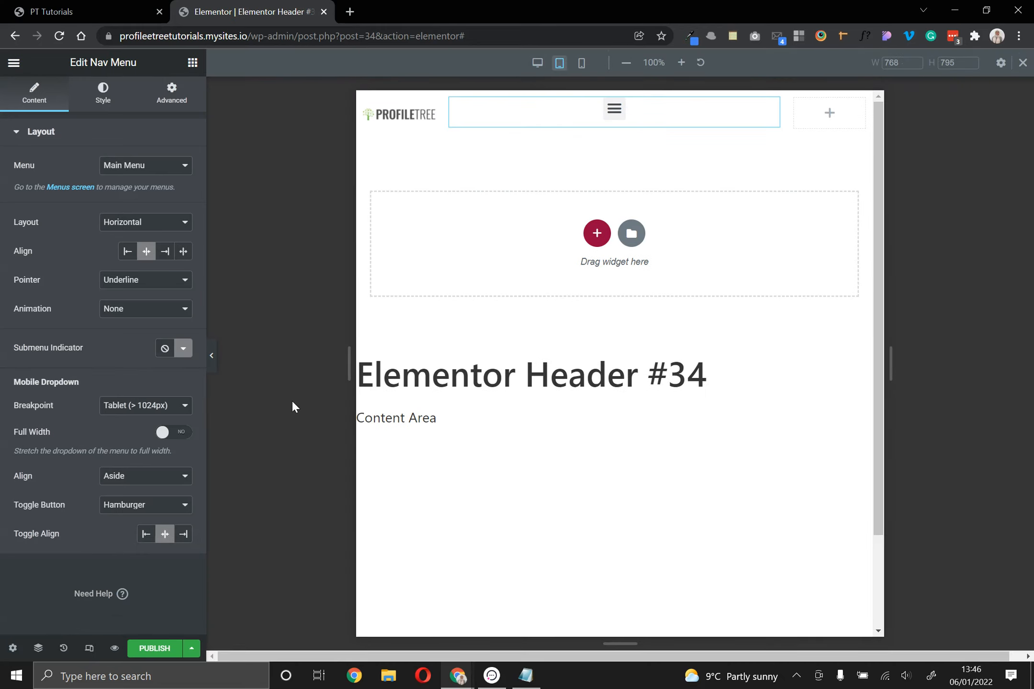
Set the mobile dropdown breakpoint to Mobile (> 767px) and compare the header at tablet and mobile sizes
{"action": "left_click", "coordinate": [154, 414]}
{"action": "left_click", "coordinate": [141, 426]}
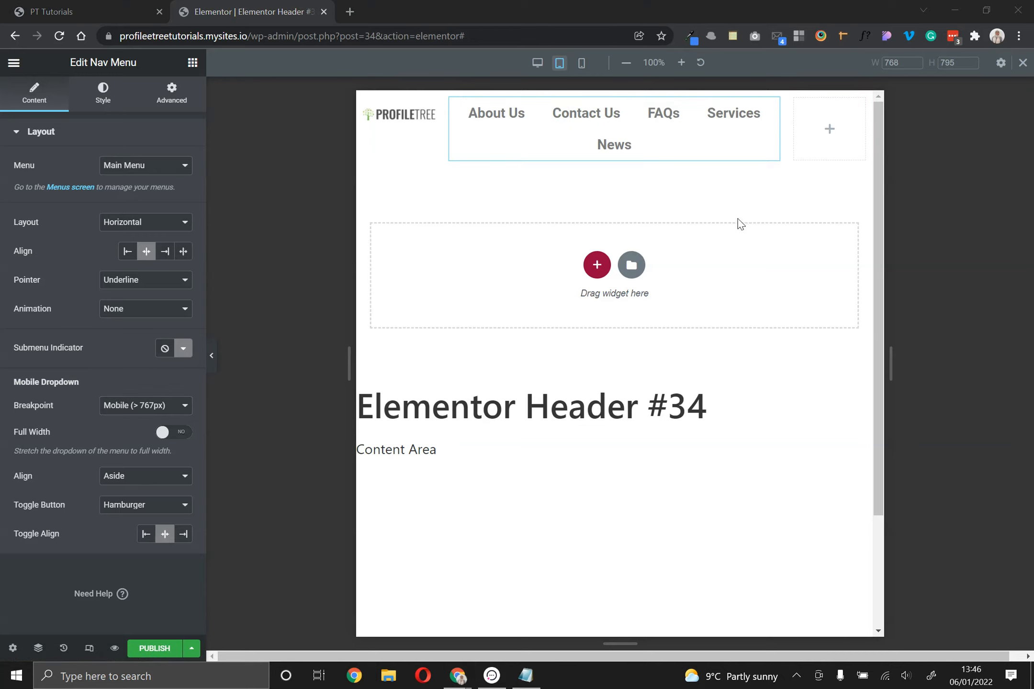
{"action": "left_click", "coordinate": [582, 64]}
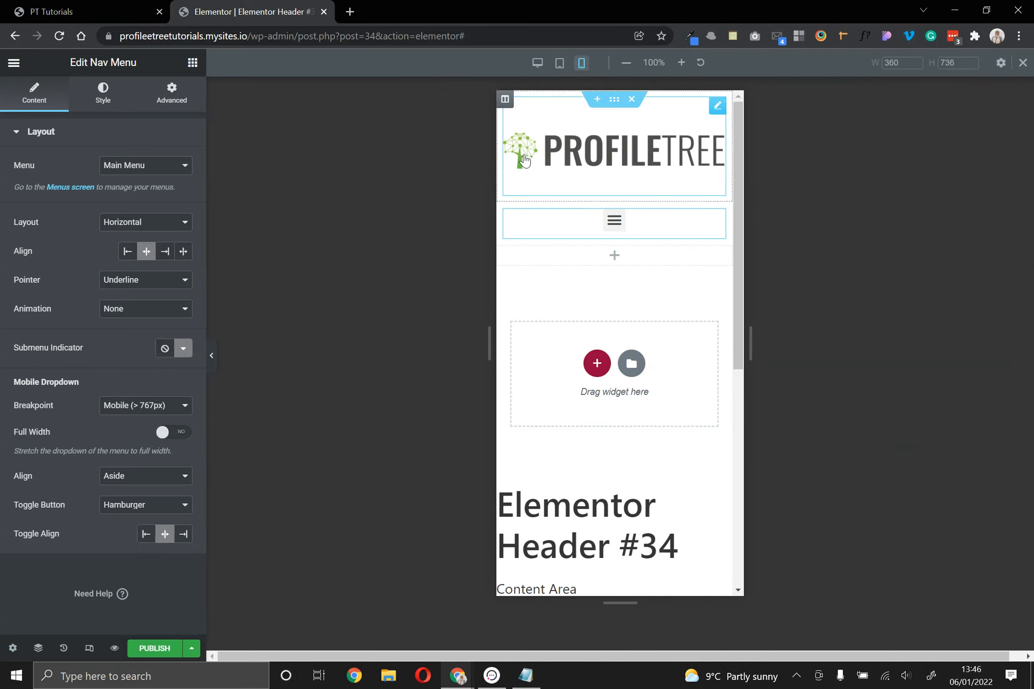
Try the mobile dropdown breakpoint None in the mobile preview, and return it to Mobile (> 767px)
{"action": "left_click", "coordinate": [161, 412]}
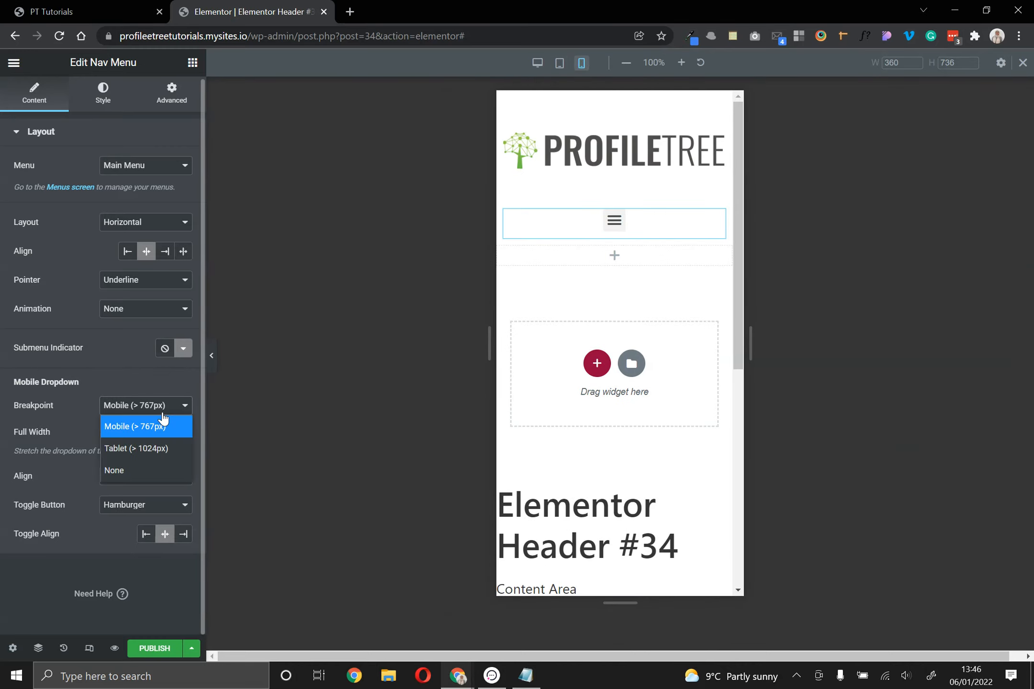
{"action": "left_click", "coordinate": [143, 476]}
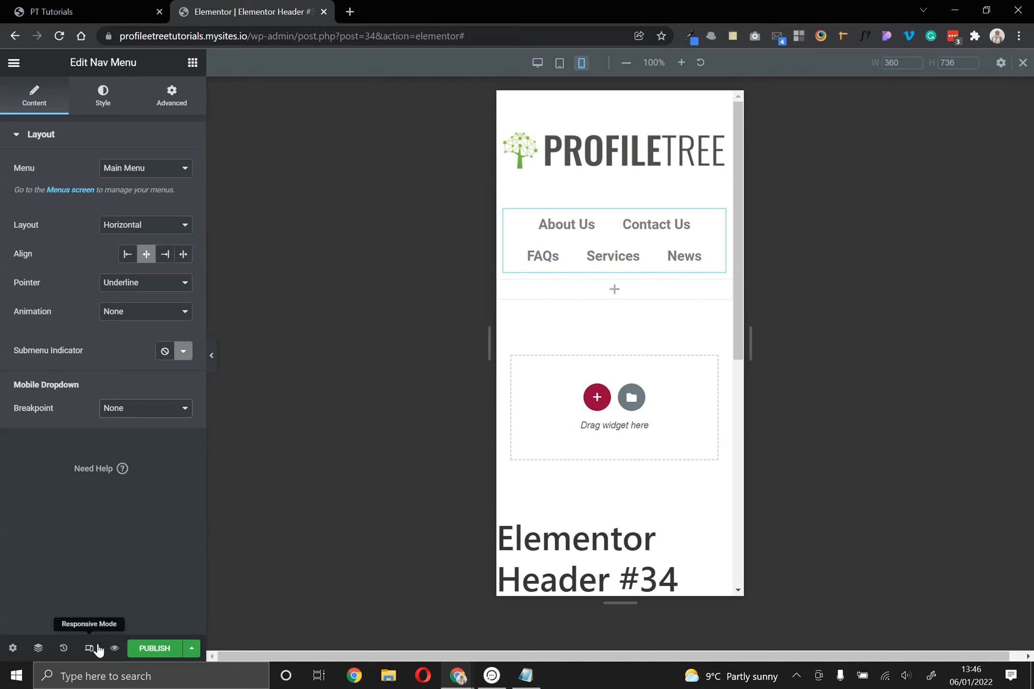
{"action": "left_click", "coordinate": [163, 318]}
{"action": "left_click", "coordinate": [163, 318]}
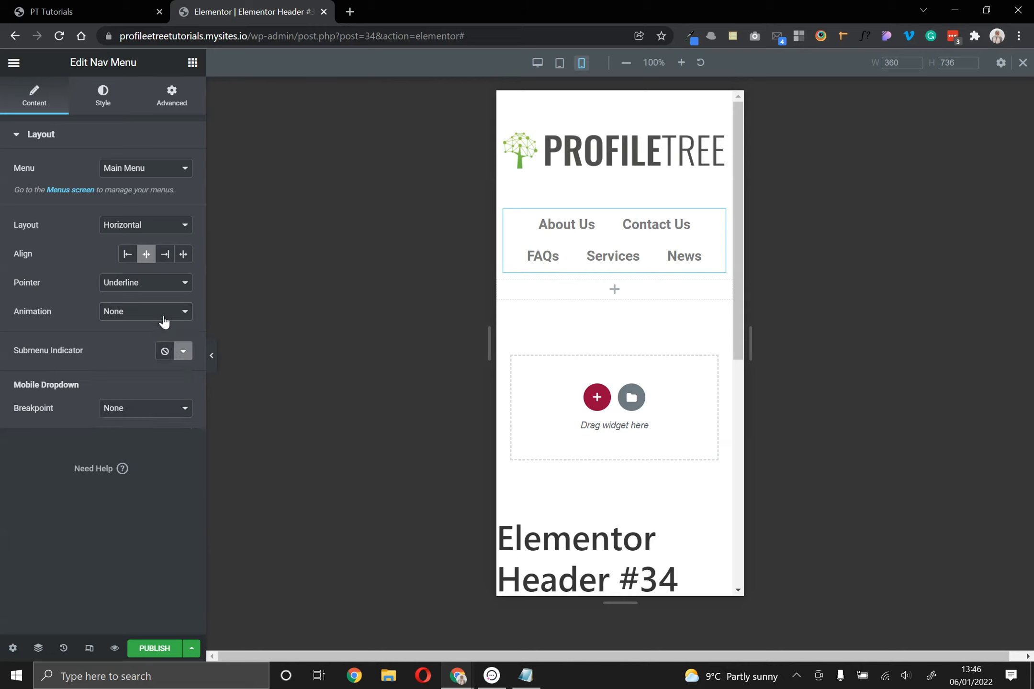
{"action": "left_click", "coordinate": [145, 407]}
{"action": "left_click", "coordinate": [149, 425]}
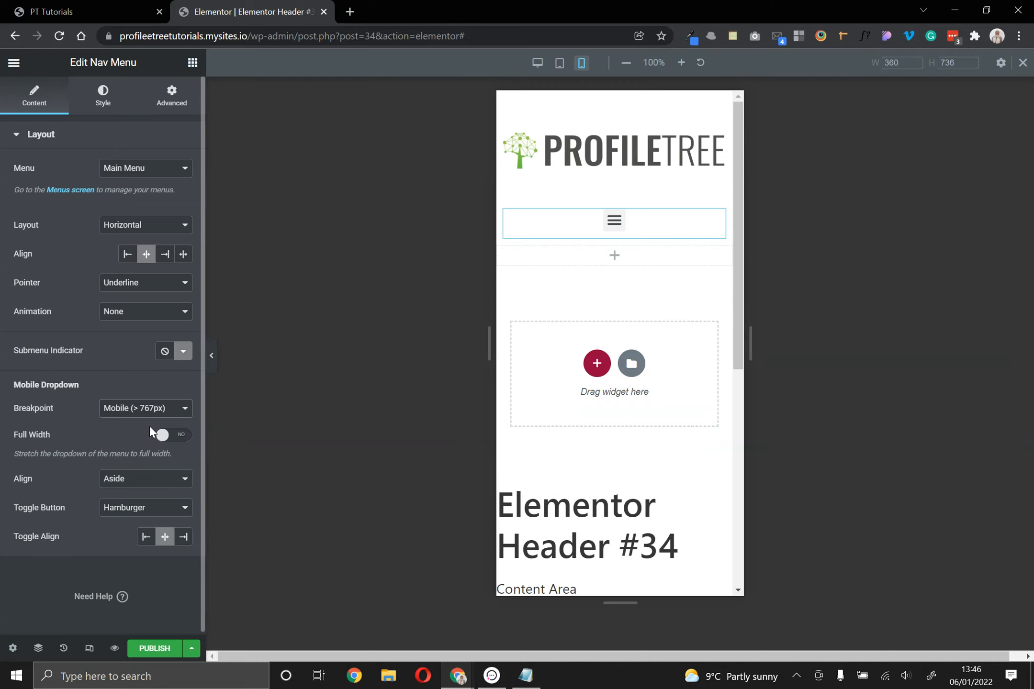
Return to the desktop preview and review the nav menu's normal, hover and active style settings
{"action": "left_click", "coordinate": [536, 63]}
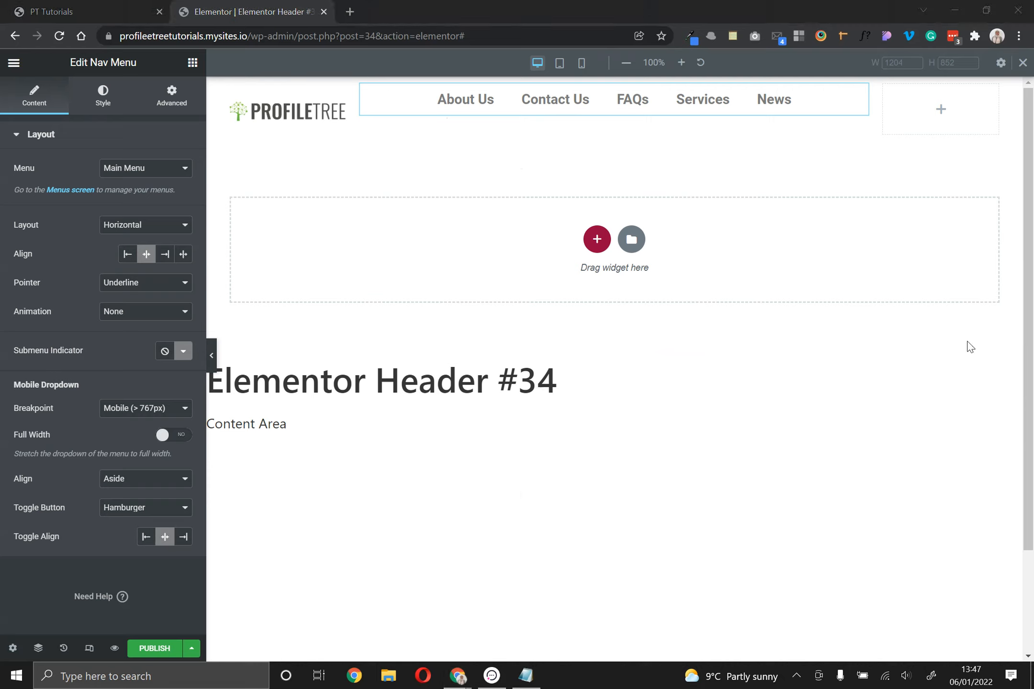
{"action": "left_click", "coordinate": [101, 99]}
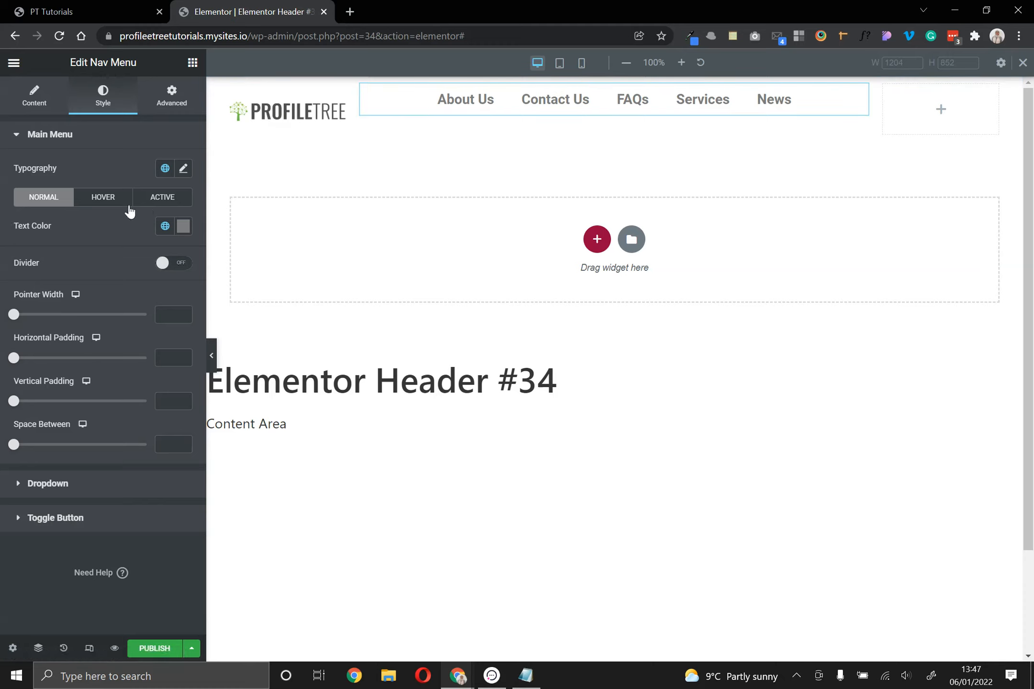
{"action": "left_click", "coordinate": [106, 197]}
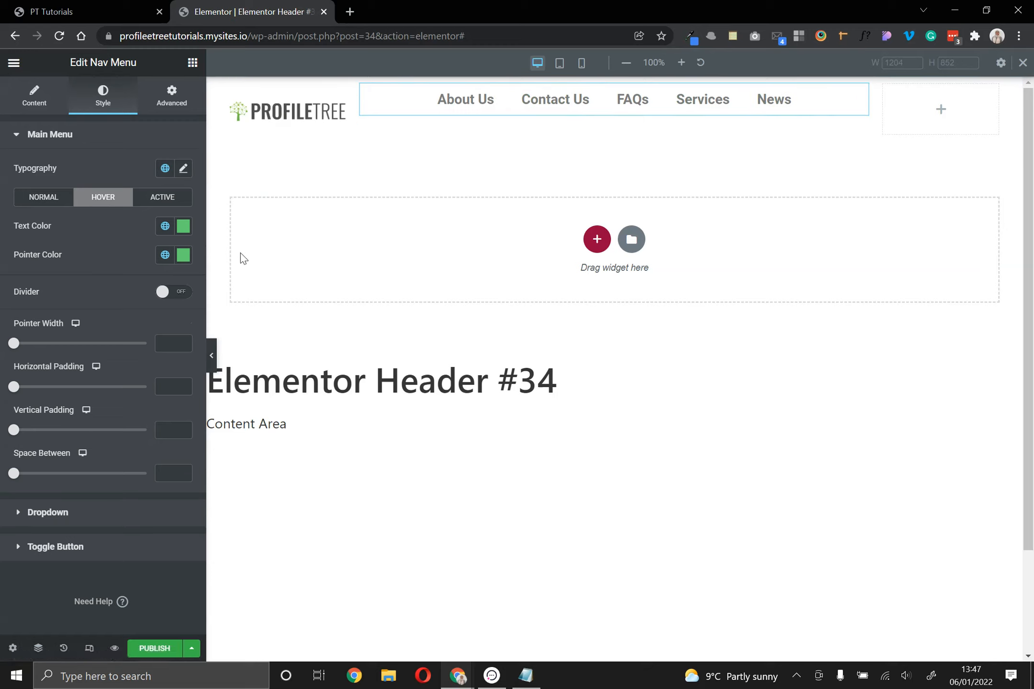
{"action": "left_click", "coordinate": [173, 201]}
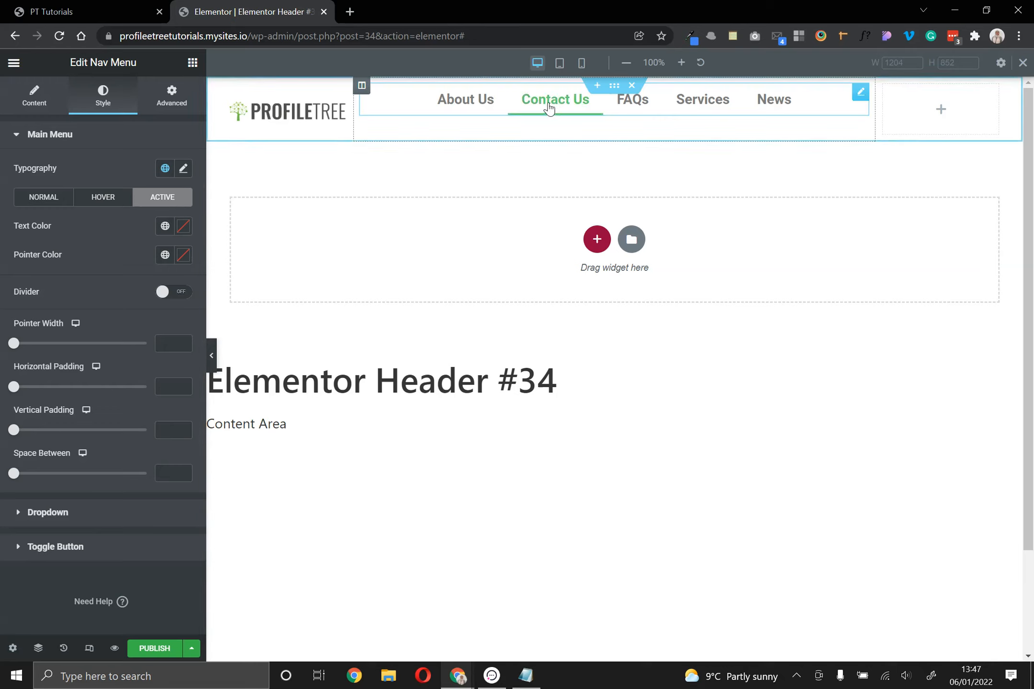
{"action": "left_click", "coordinate": [33, 203]}
Set the main menu's hover text colour and pointer colour to the global Primary colour
{"action": "left_click", "coordinate": [103, 199]}
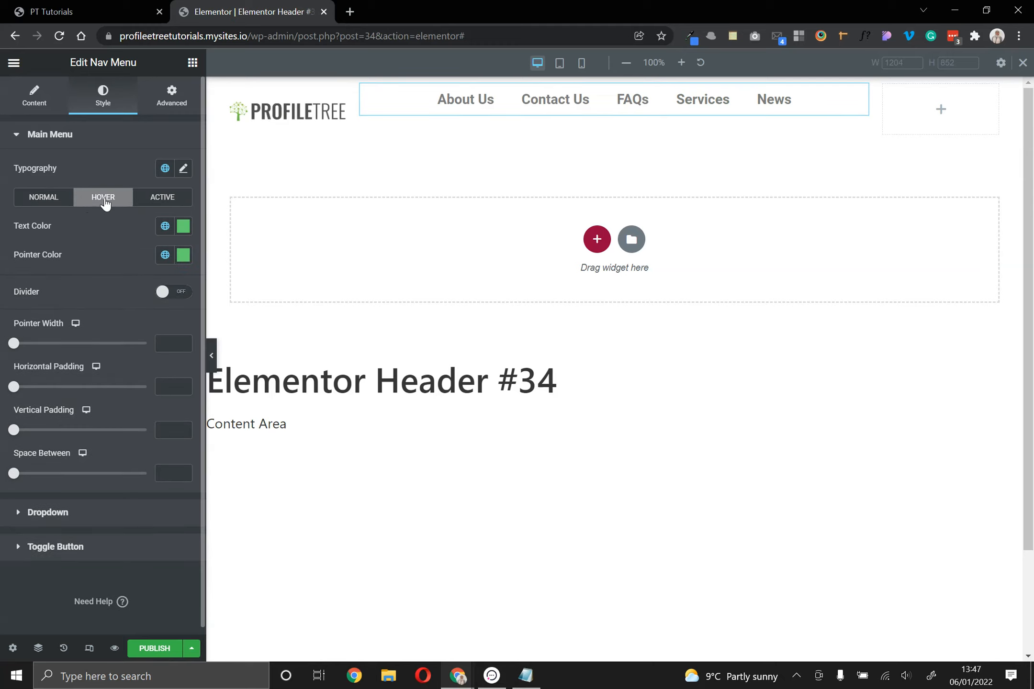
{"action": "left_click", "coordinate": [164, 226]}
{"action": "left_click", "coordinate": [104, 297]}
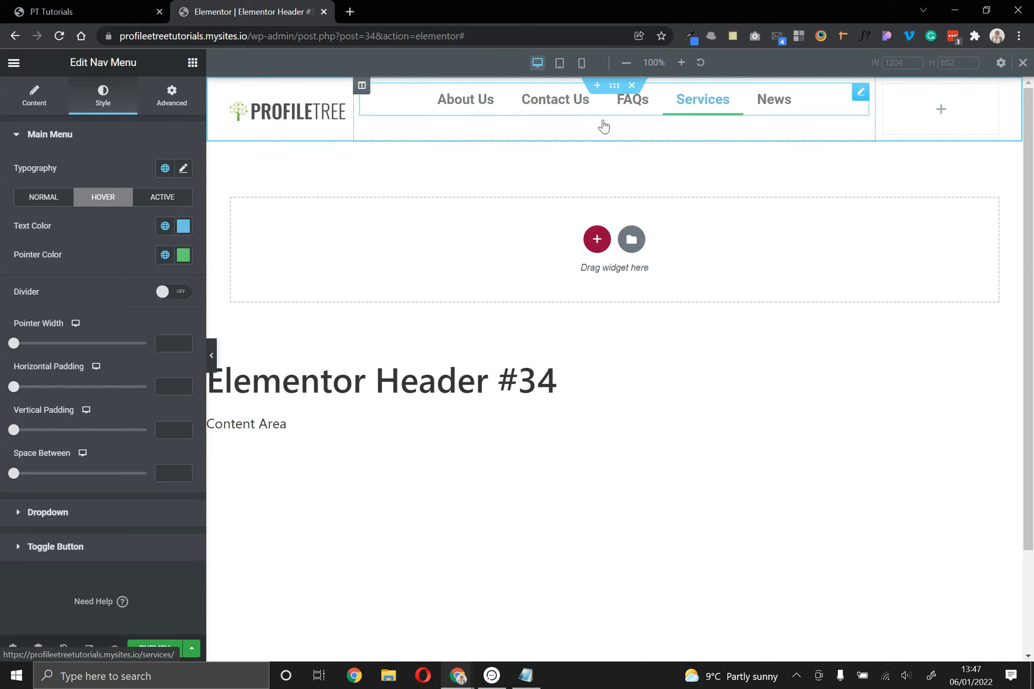
{"action": "left_click", "coordinate": [164, 258]}
{"action": "left_click", "coordinate": [105, 317]}
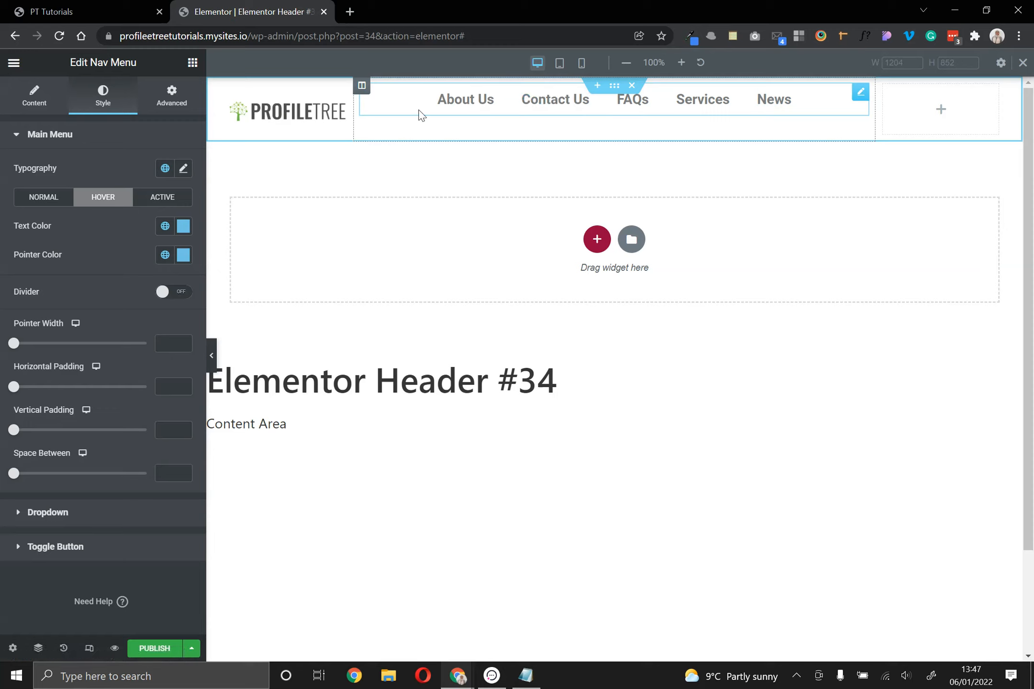
Set the main menu's active text colour and pointer colour to the global Accent colour
{"action": "left_click", "coordinate": [170, 204]}
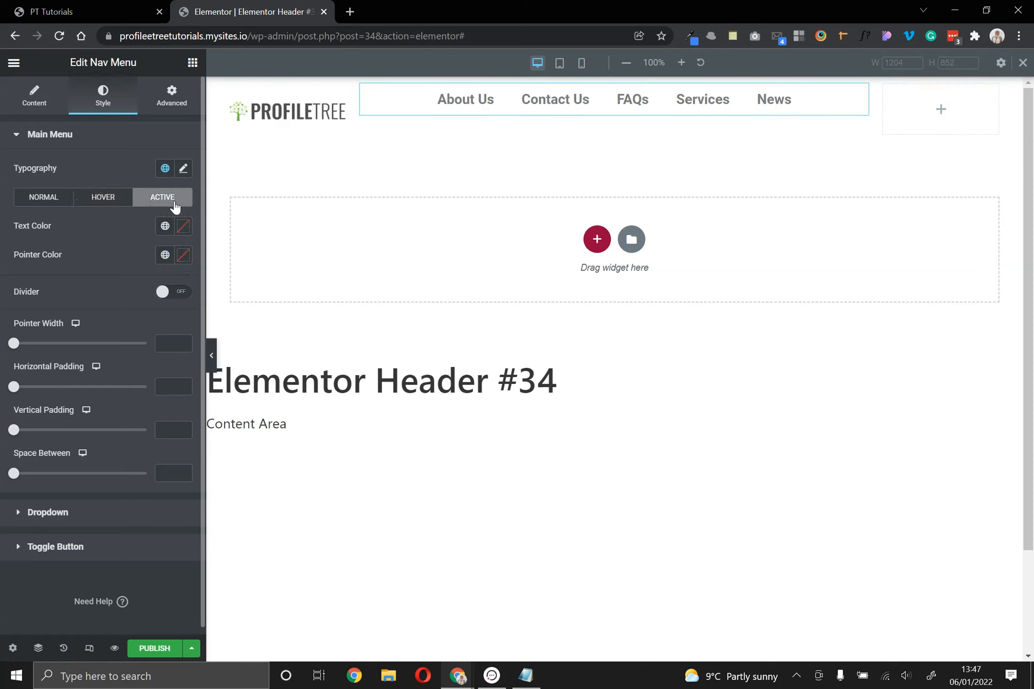
{"action": "left_click", "coordinate": [184, 227]}
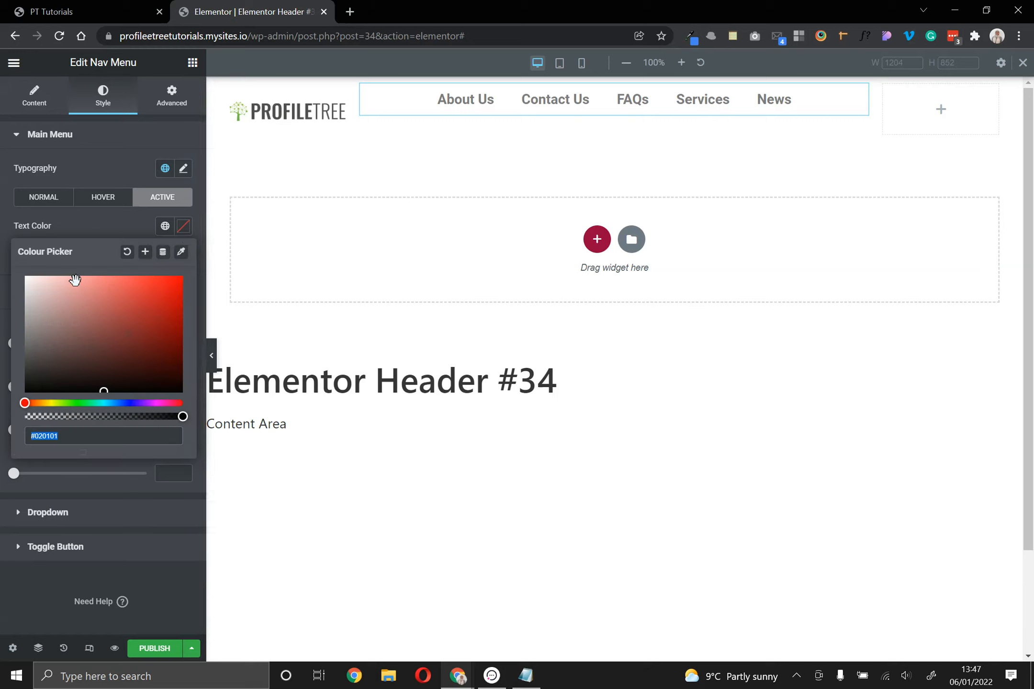
{"action": "left_click", "coordinate": [165, 226]}
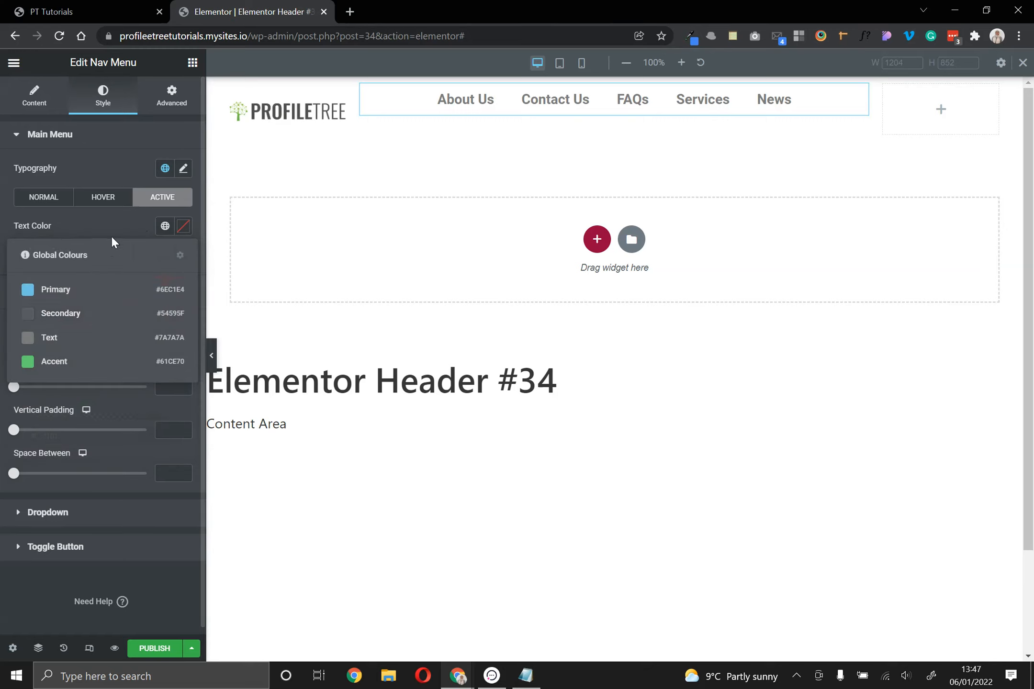
{"action": "left_click", "coordinate": [129, 230]}
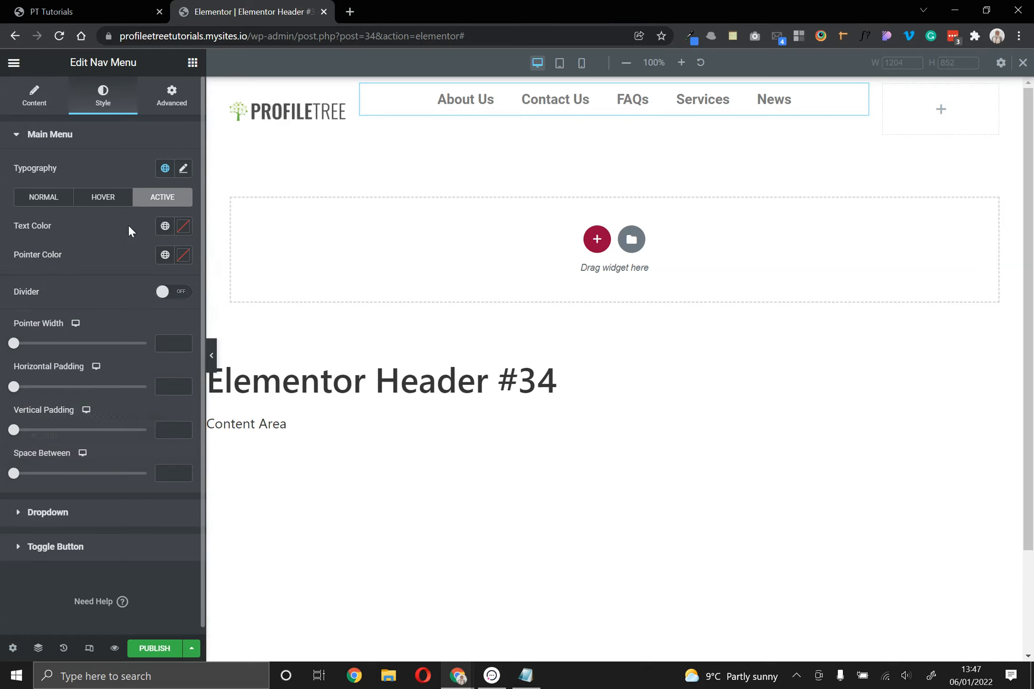
{"action": "left_click", "coordinate": [164, 226]}
{"action": "left_click", "coordinate": [67, 364]}
{"action": "left_click", "coordinate": [165, 254]}
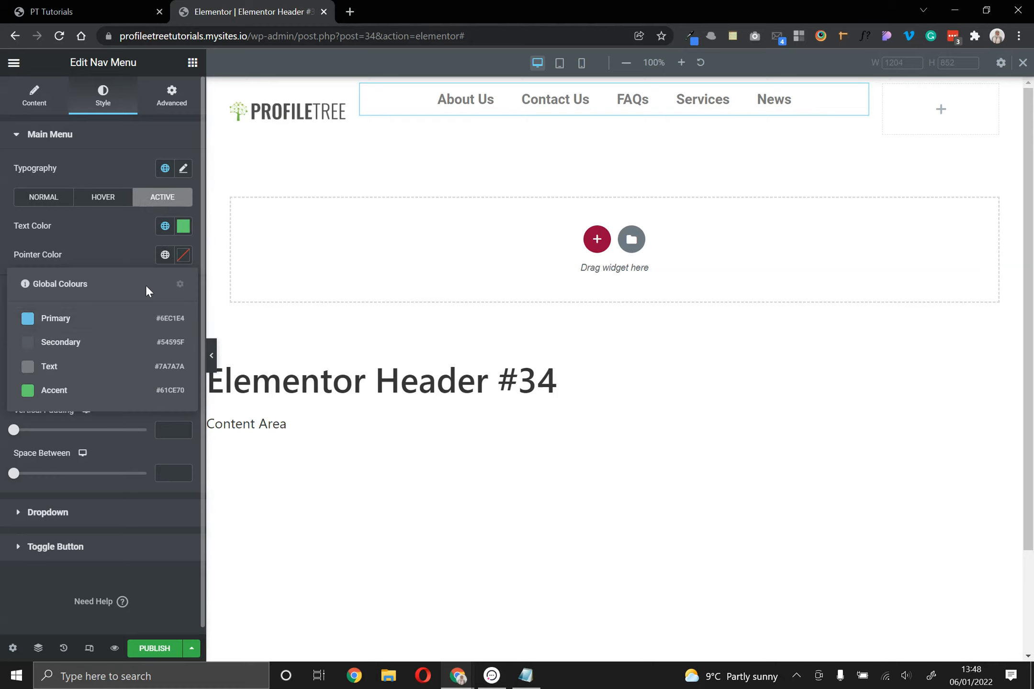
{"action": "left_click", "coordinate": [69, 391]}
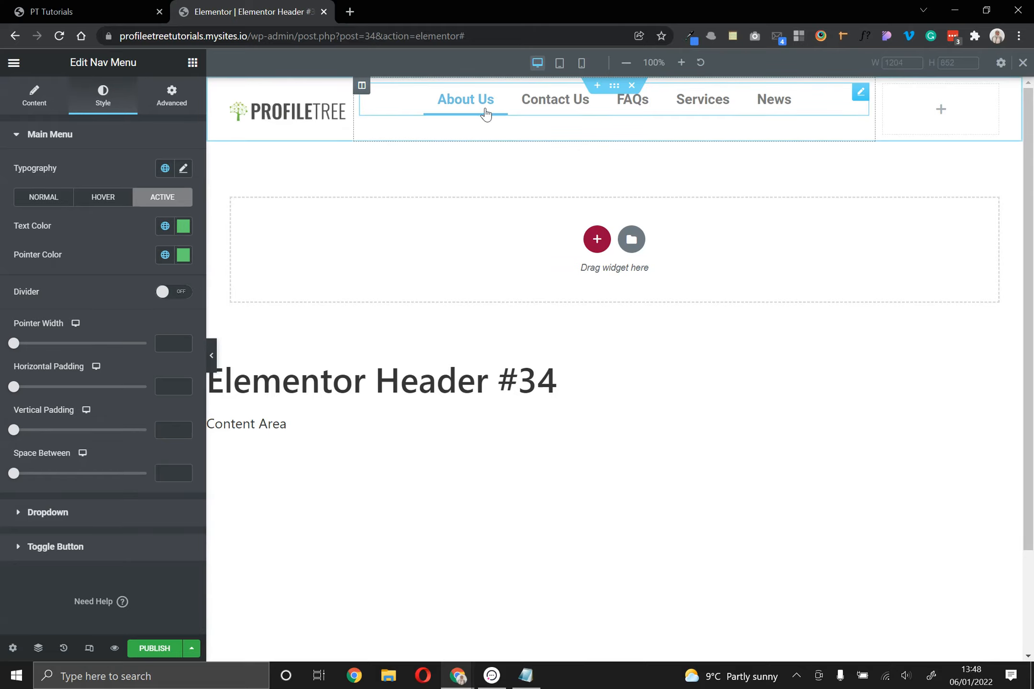
Publish the header template with a display condition and save it
{"action": "left_click", "coordinate": [170, 648]}
{"action": "left_click", "coordinate": [536, 390]}
{"action": "left_click", "coordinate": [852, 637]}
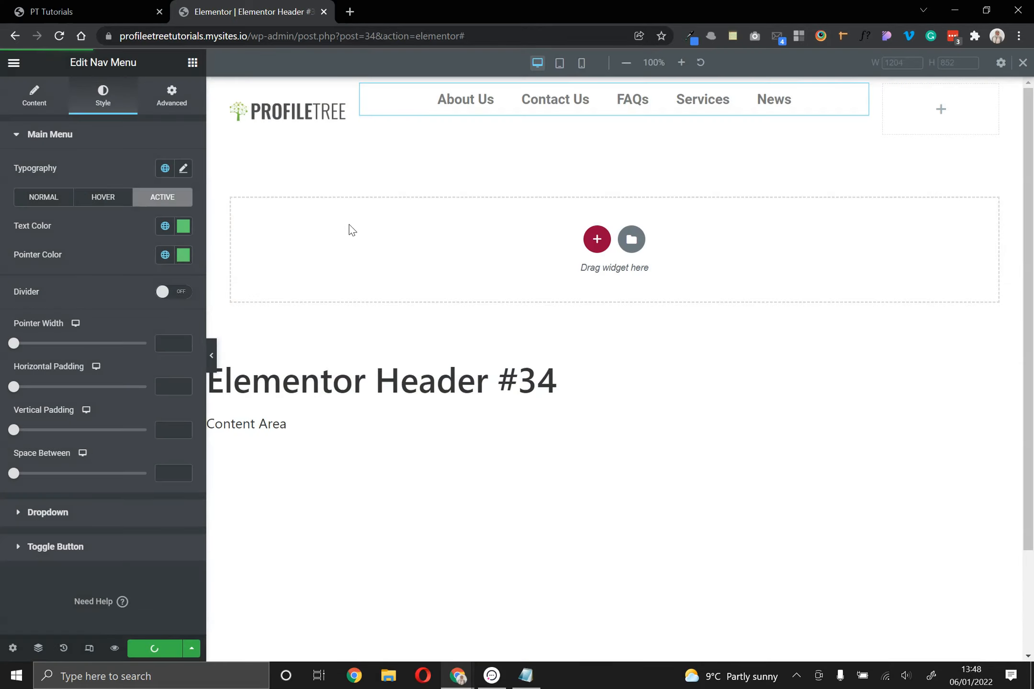
View the published header in a new tab and open the About Us page to check its active and hover link colours
{"action": "left_click", "coordinate": [14, 67]}
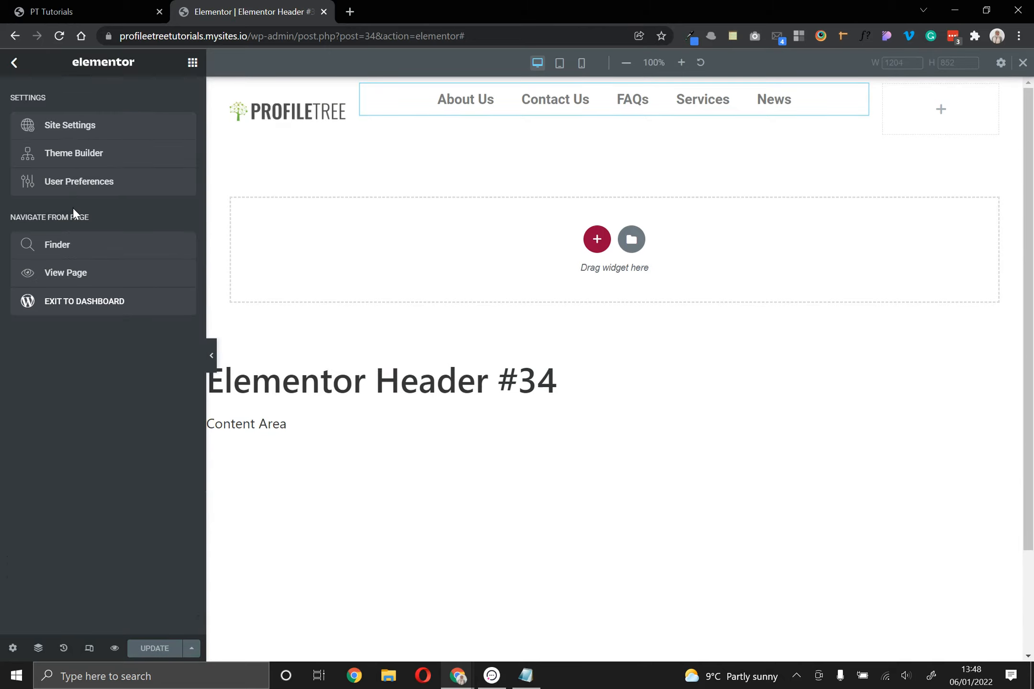
{"action": "right_click", "coordinate": [71, 270]}
{"action": "left_click", "coordinate": [144, 283]}
{"action": "left_click", "coordinate": [359, 6]}
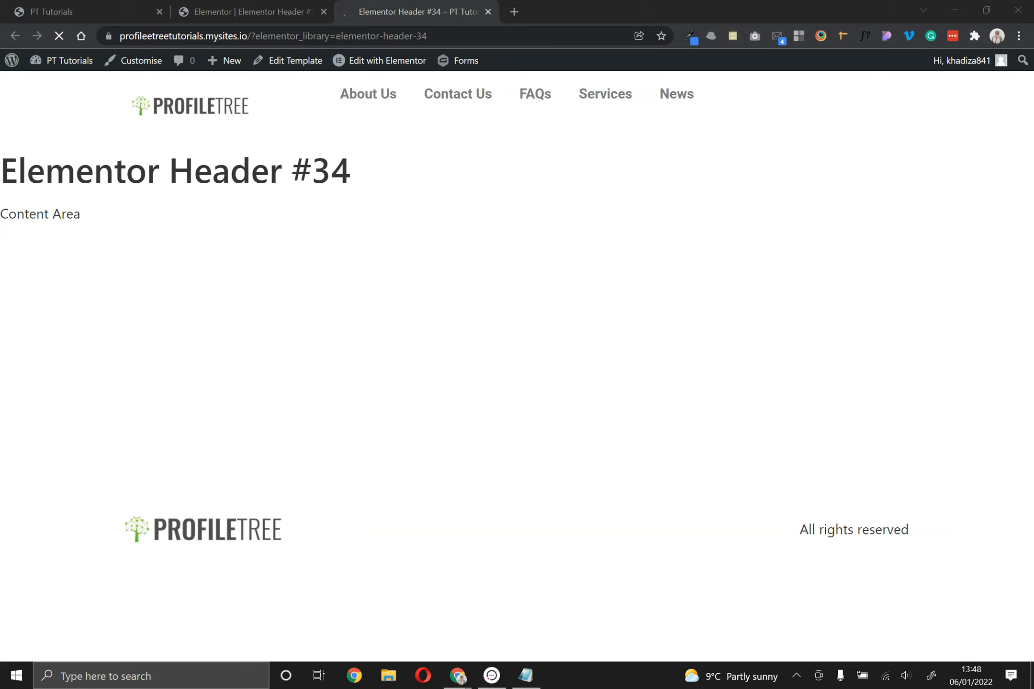
{"action": "left_click", "coordinate": [360, 91]}
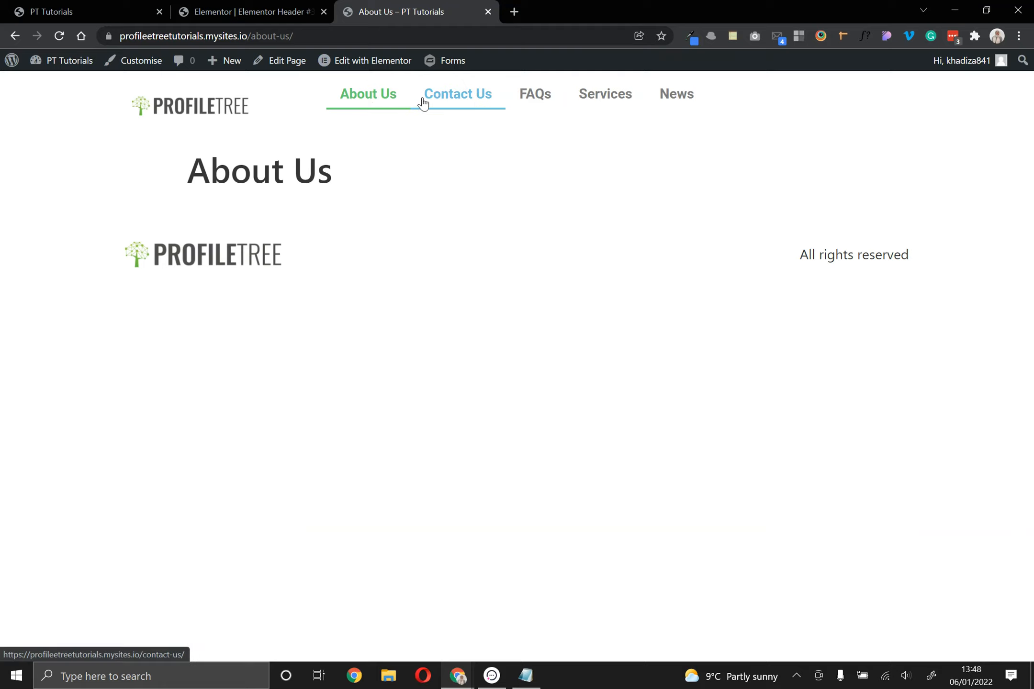
Return to the header editor and set the nav menu's Space Between to 25
{"action": "left_click", "coordinate": [252, 9]}
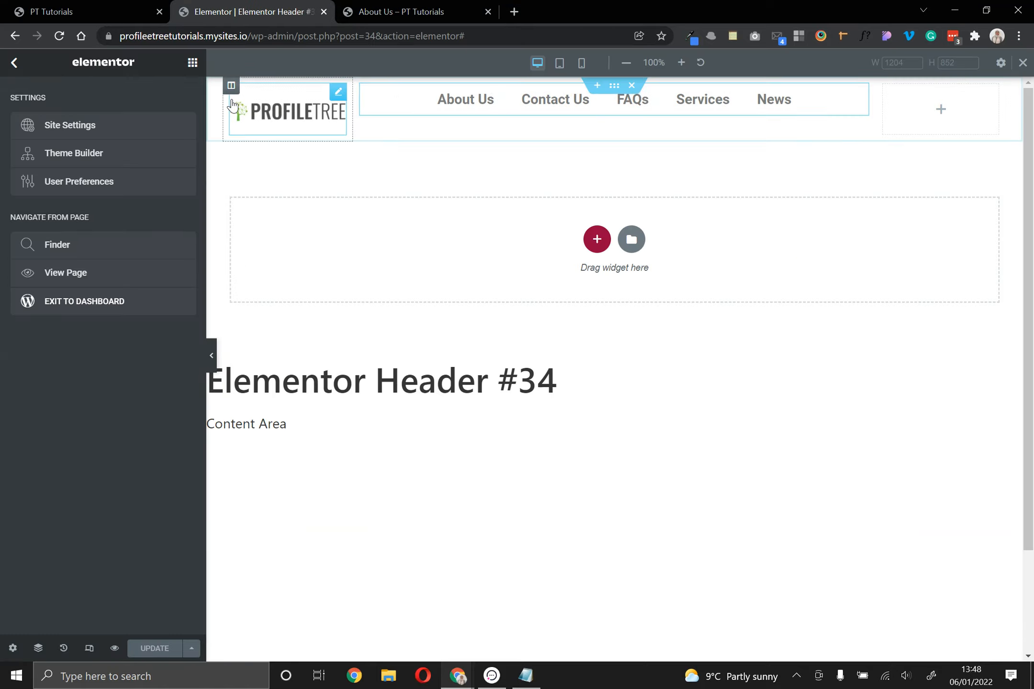
{"action": "left_click", "coordinate": [477, 109]}
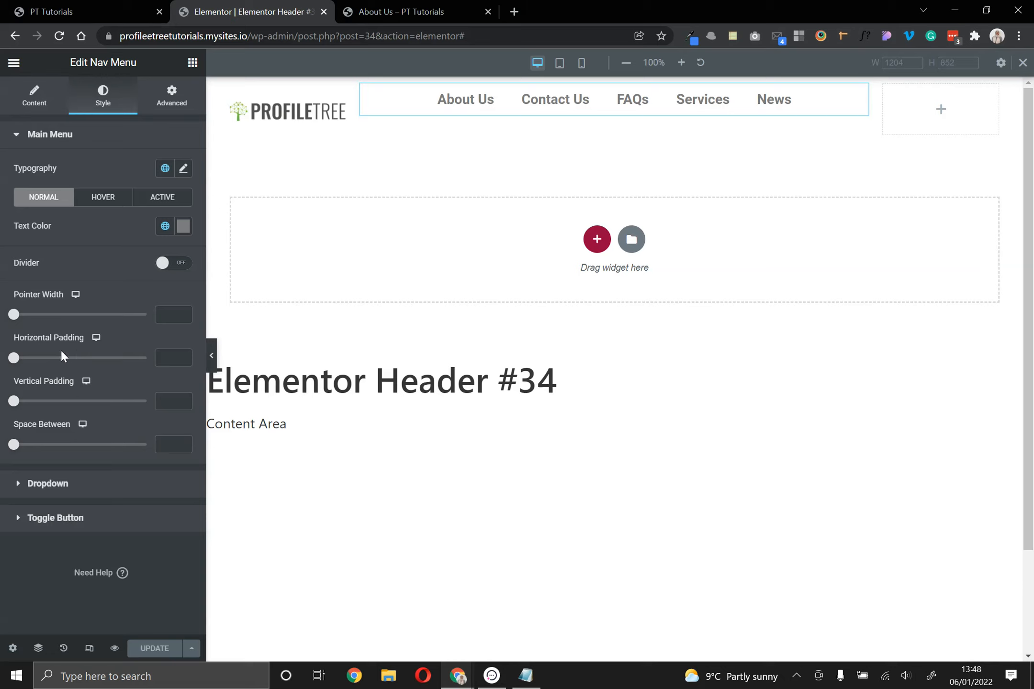
{"action": "left_click_drag", "start_coordinate": [14, 449], "coordinate": [49, 451]}
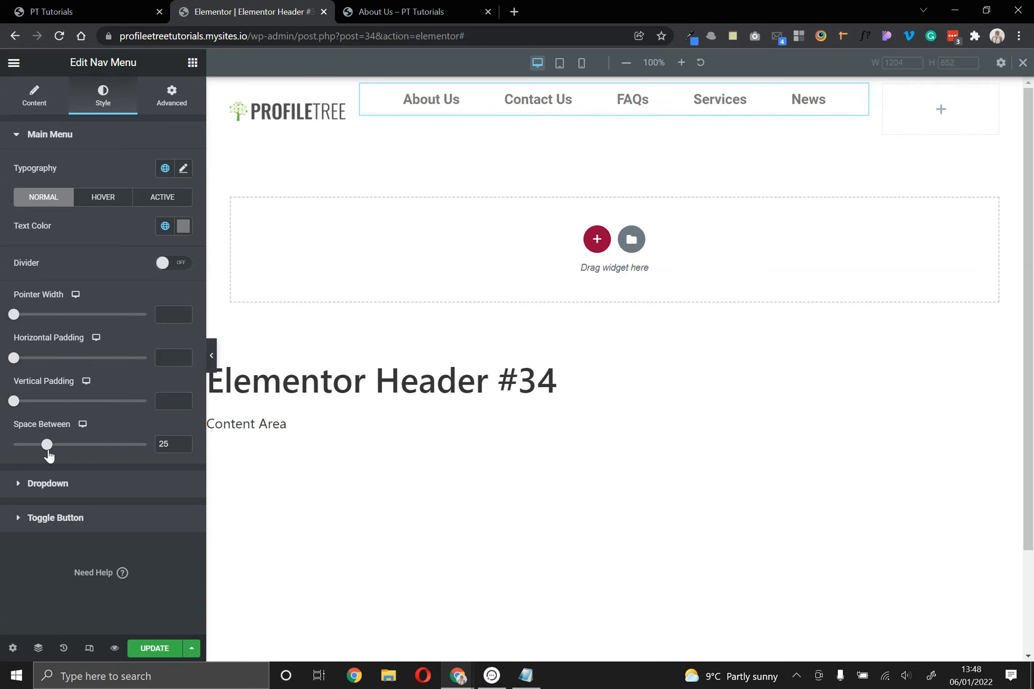
Update the header, reload the editor to bring in the changed menu, and check the News submenu
{"action": "left_click", "coordinate": [119, 483]}
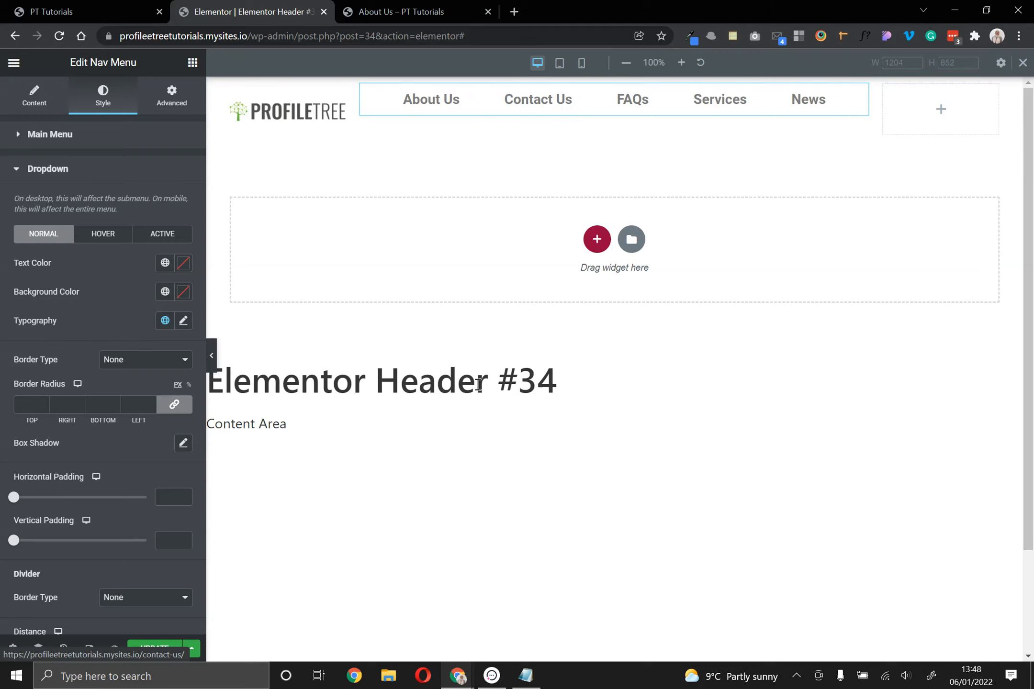
{"action": "scroll", "coordinate": [479, 385], "scroll_direction": "down", "scroll_amount": 1}
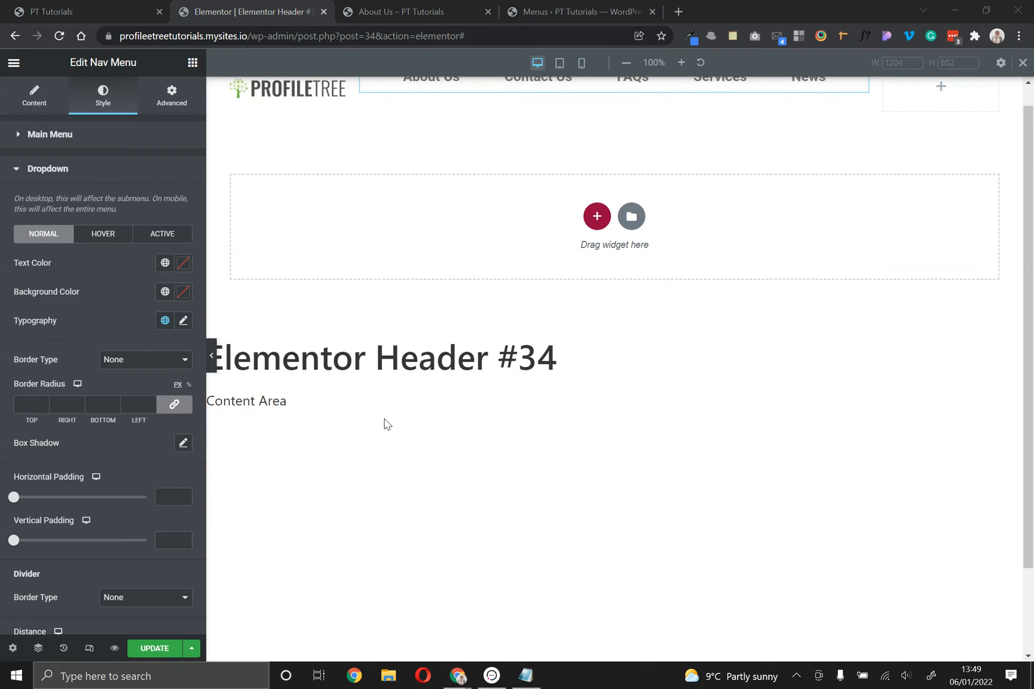
{"action": "scroll", "coordinate": [388, 425], "scroll_direction": "up", "scroll_amount": 1}
{"action": "left_click", "coordinate": [143, 646]}
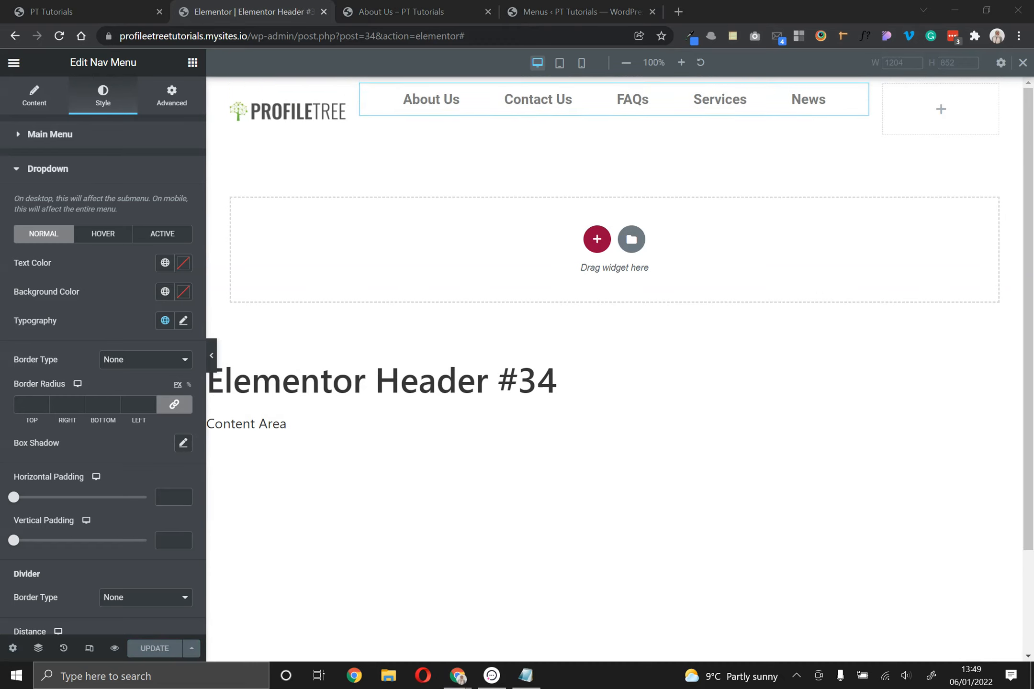
{"action": "left_click", "coordinate": [59, 36]}
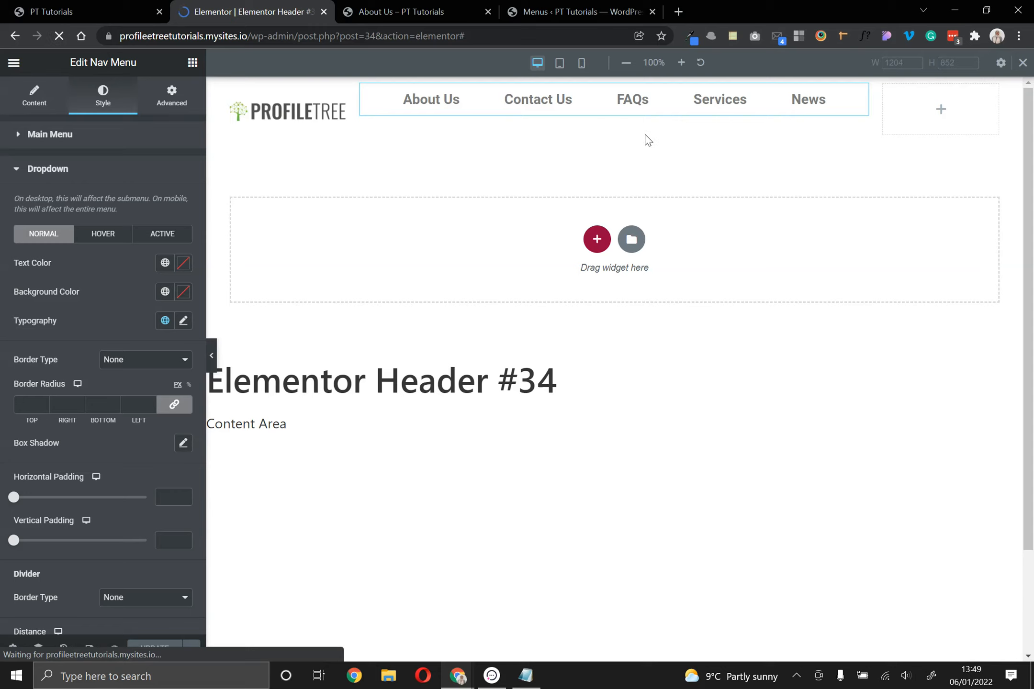
{"action": "left_click", "coordinate": [546, 13]}
{"action": "left_click", "coordinate": [249, 11]}
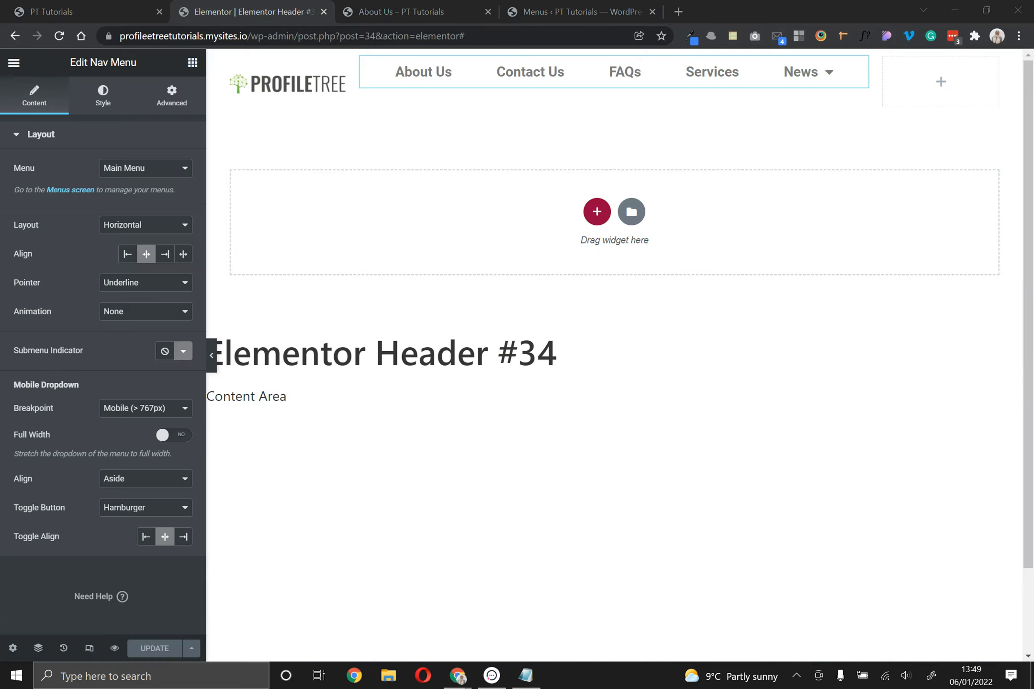
{"action": "mouse_move", "coordinate": [809, 74]}
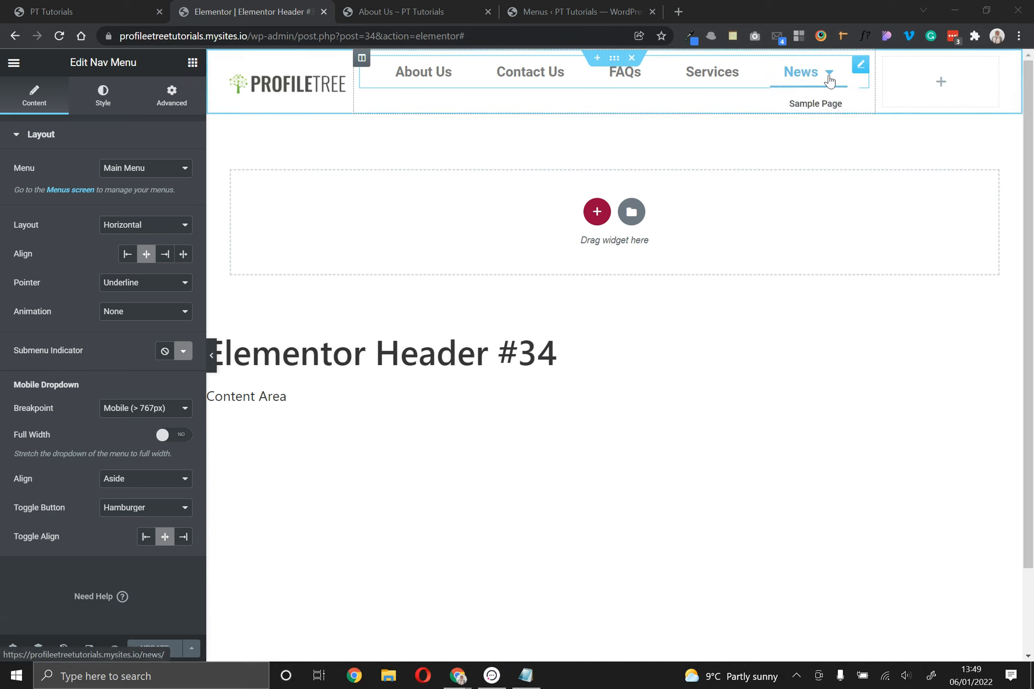
Try the global Text colour for the nav menu dropdown's normal text, switch it to Primary, and check the News submenu
{"action": "left_click", "coordinate": [99, 114]}
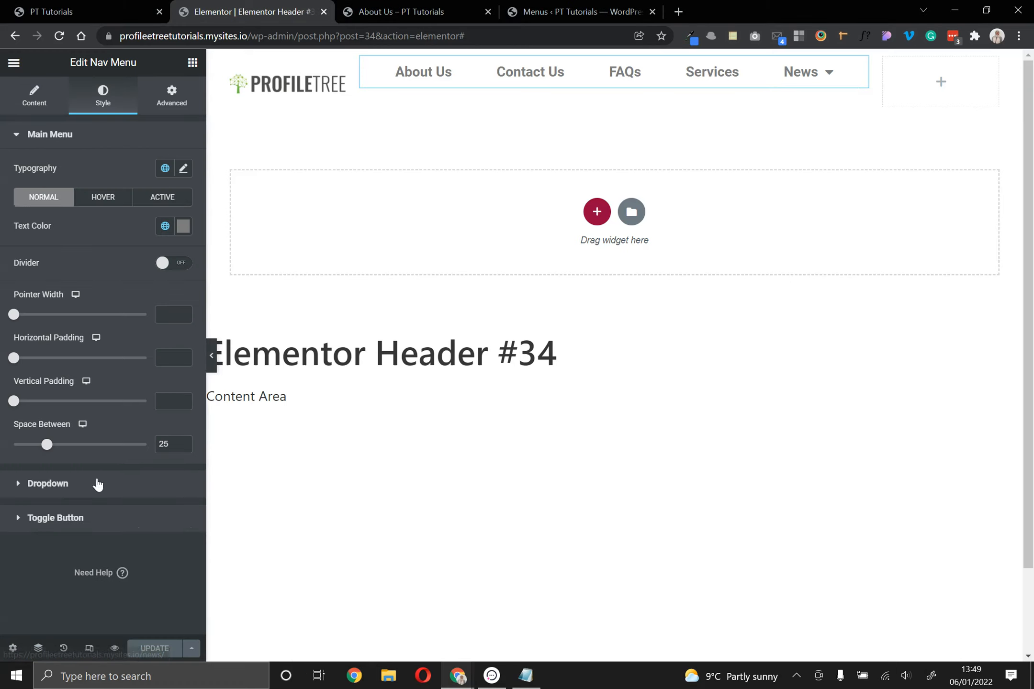
{"action": "left_click", "coordinate": [95, 484]}
{"action": "scroll", "coordinate": [84, 398], "scroll_direction": "down", "scroll_amount": 2}
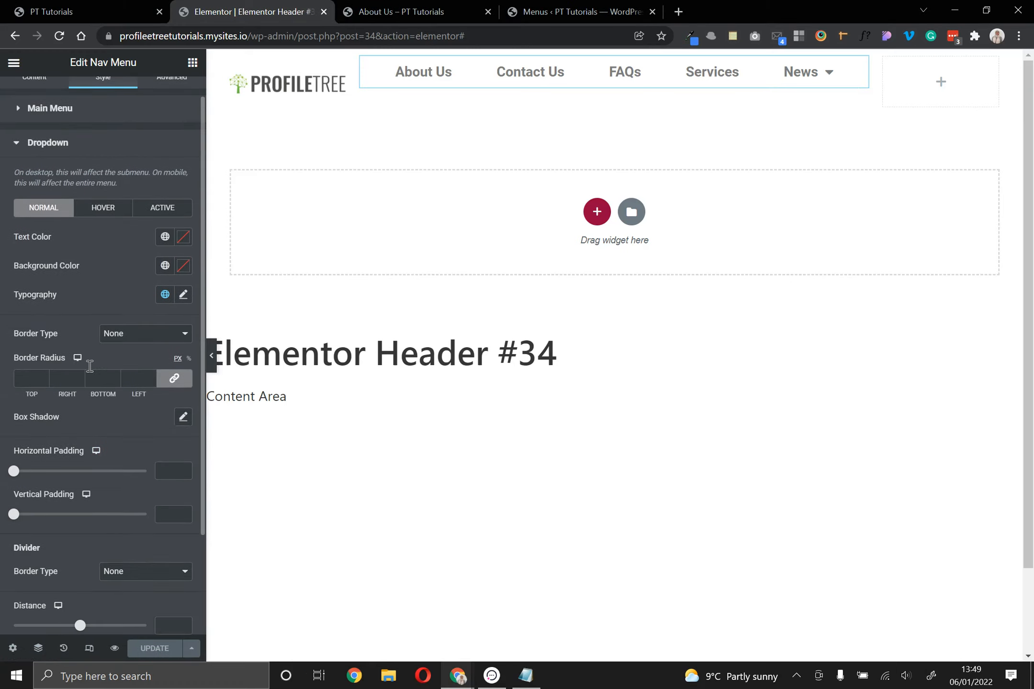
{"action": "scroll", "coordinate": [88, 365], "scroll_direction": "up", "scroll_amount": 2}
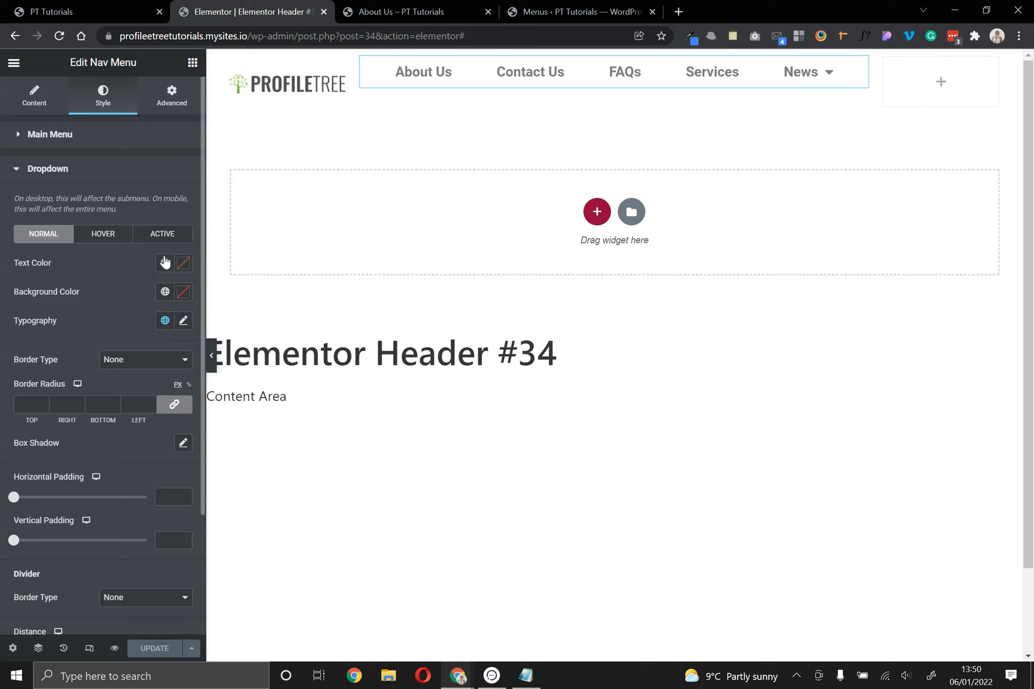
{"action": "left_click", "coordinate": [831, 81]}
{"action": "left_click", "coordinate": [165, 264]}
{"action": "left_click", "coordinate": [72, 370]}
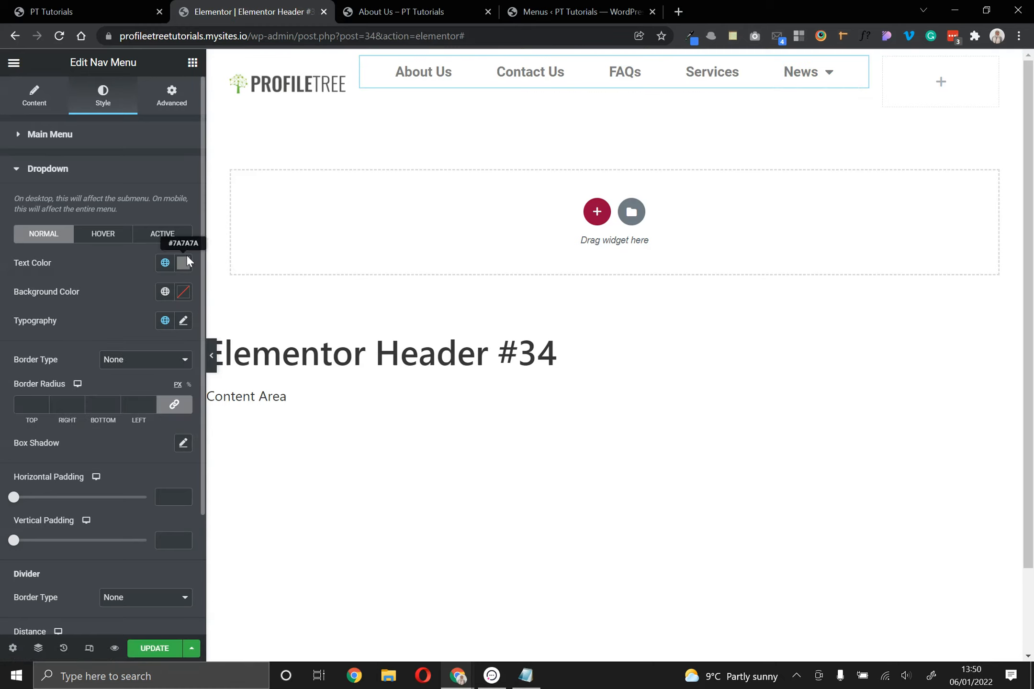
{"action": "left_click", "coordinate": [165, 262]}
{"action": "left_click", "coordinate": [102, 317]}
{"action": "mouse_move", "coordinate": [810, 83]}
Set the dropdown's hover text colour to the global Accent colour, check the News submenu, and return to the normal-state settings
{"action": "left_click", "coordinate": [108, 242]}
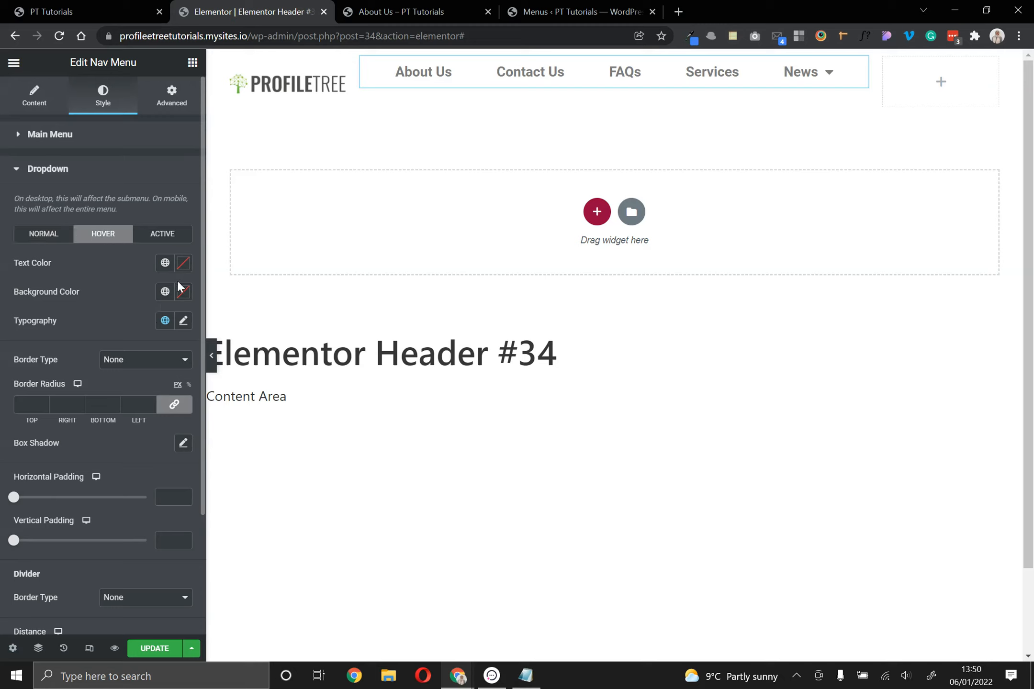
{"action": "left_click", "coordinate": [157, 264]}
{"action": "left_click", "coordinate": [66, 395]}
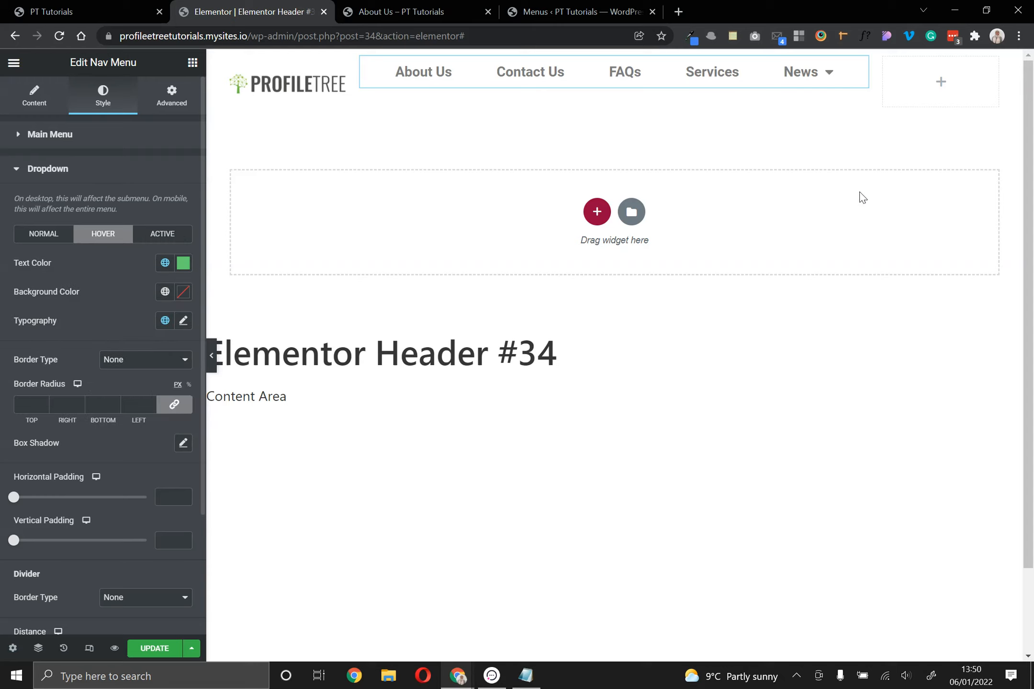
{"action": "mouse_move", "coordinate": [828, 76]}
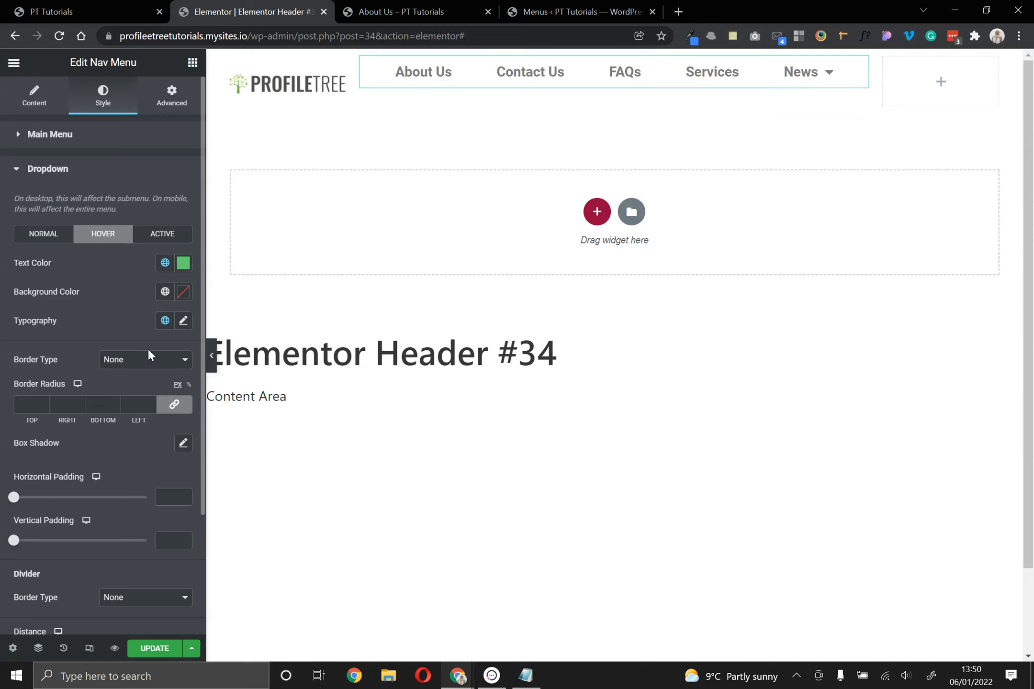
{"action": "left_click", "coordinate": [67, 241]}
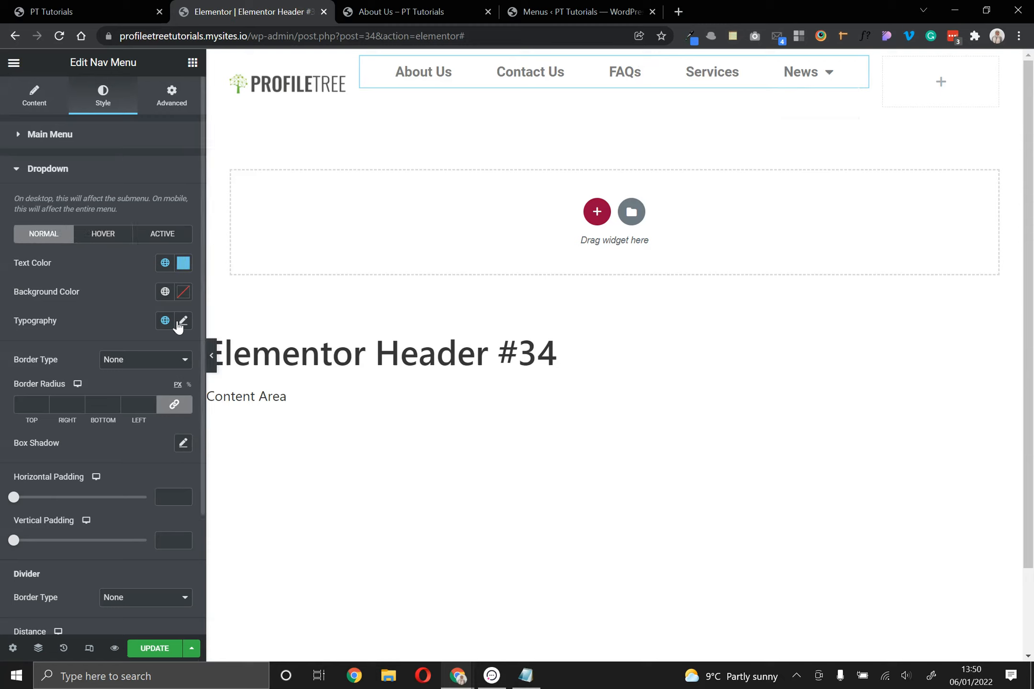
{"action": "scroll", "coordinate": [193, 305], "scroll_direction": "down", "scroll_amount": 3}
{"action": "scroll", "coordinate": [192, 312], "scroll_direction": "up", "scroll_amount": 3}
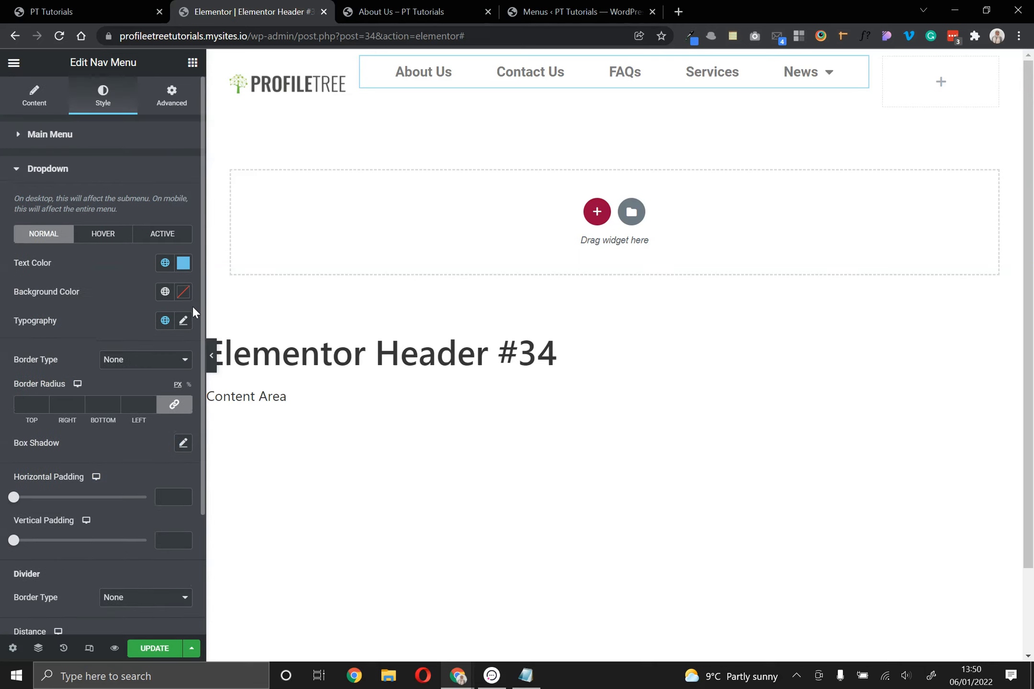
Try a solid border of width 2 with a radius of 100 on the nav menu dropdown and check the News submenu
{"action": "left_click", "coordinate": [154, 362]}
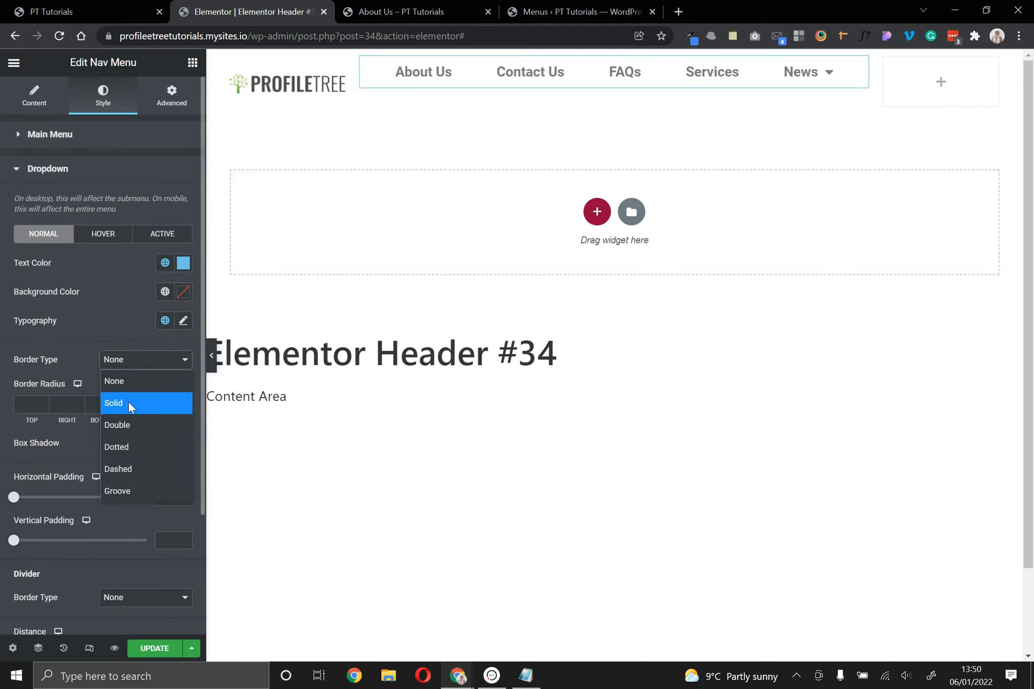
{"action": "left_click", "coordinate": [128, 402]}
{"action": "left_click", "coordinate": [116, 402]}
{"action": "left_click", "coordinate": [116, 402]}
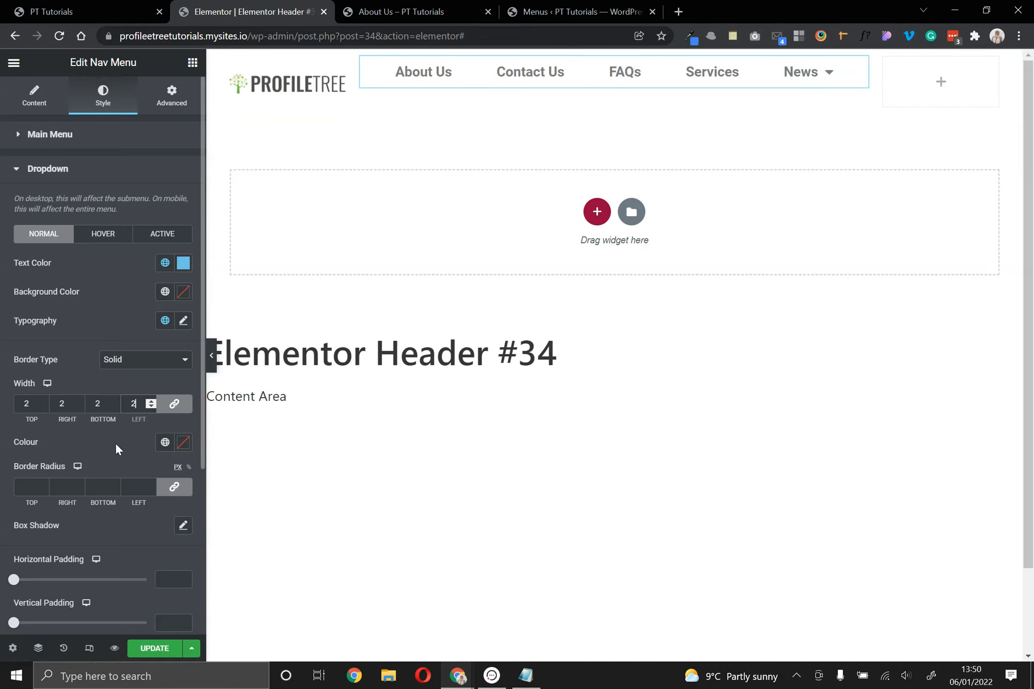
{"action": "scroll", "coordinate": [114, 445], "scroll_direction": "down", "scroll_amount": 2}
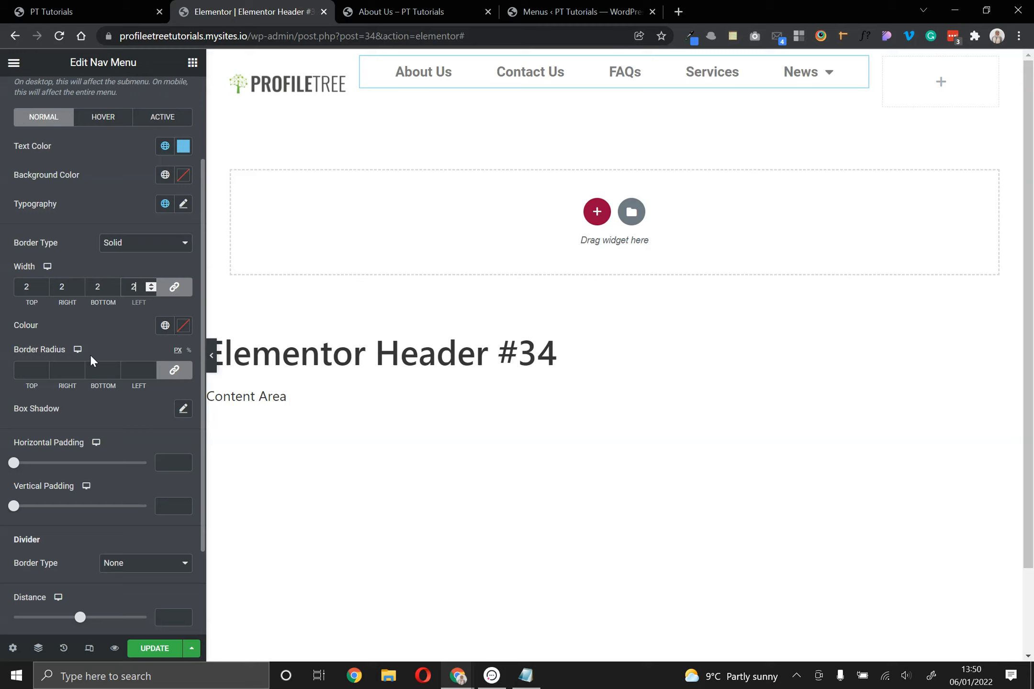
{"action": "left_click", "coordinate": [87, 375]}
{"action": "type", "text": "100"}
{"action": "scroll", "coordinate": [91, 374], "scroll_direction": "down", "scroll_amount": 2}
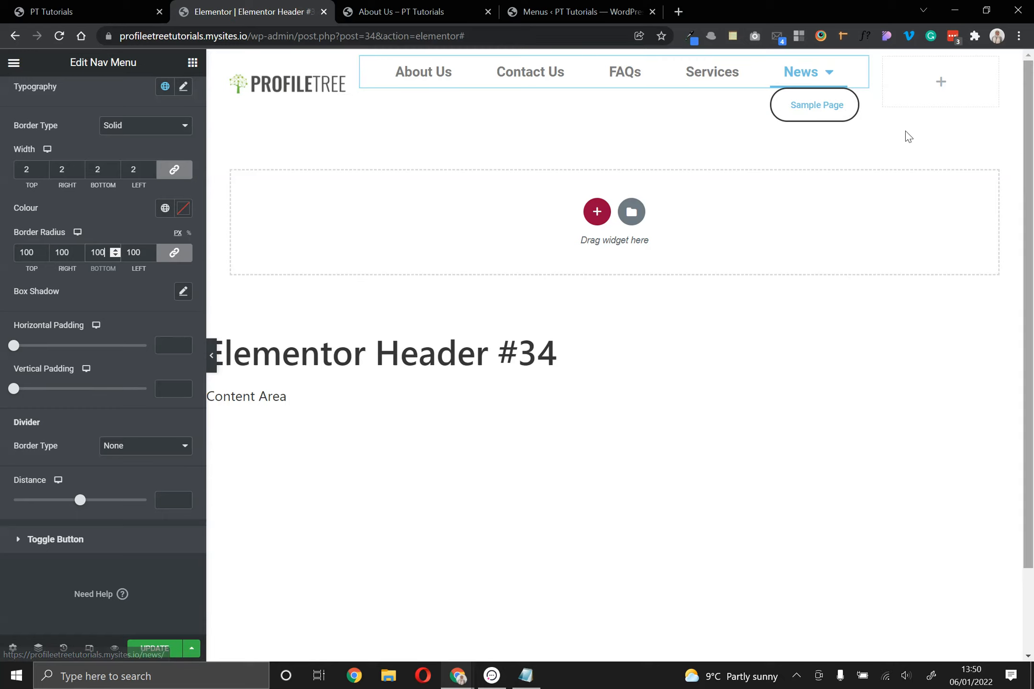
Set the dropdown's border radius to 0 and its border type back to None
{"action": "double_click", "coordinate": [134, 252]}
{"action": "type", "text": "0"}
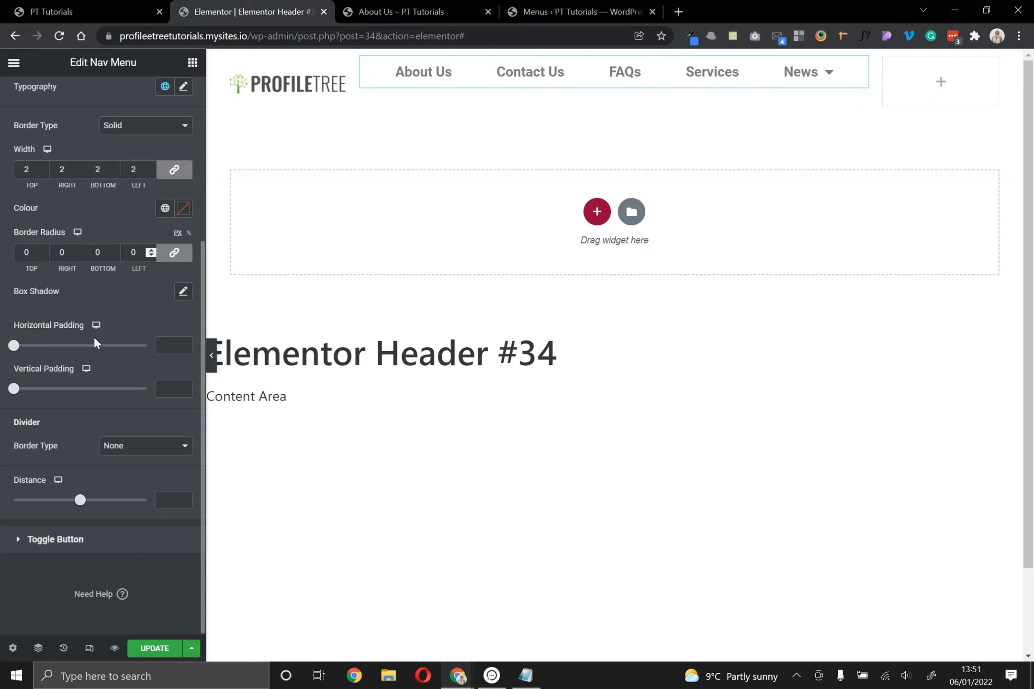
{"action": "left_click", "coordinate": [145, 128]}
{"action": "left_click", "coordinate": [141, 145]}
Try a solid dropdown divider with a width of 5, check the News submenu, and set the divider back to None
{"action": "left_click", "coordinate": [140, 446]}
{"action": "left_click", "coordinate": [132, 487]}
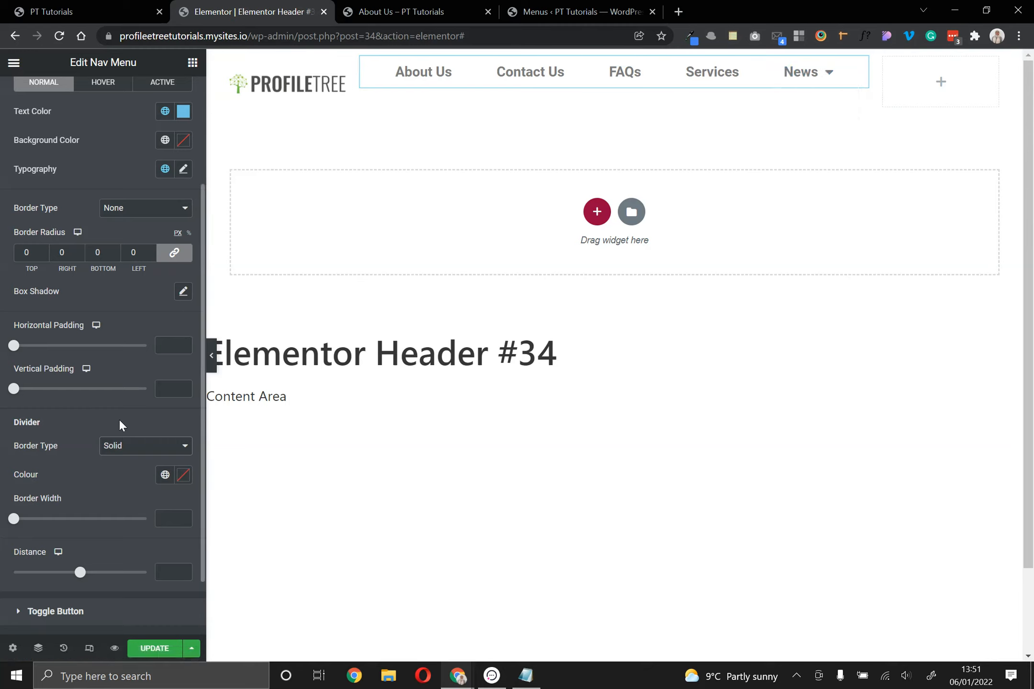
{"action": "left_click", "coordinate": [162, 515]}
{"action": "type", "text": "5"}
{"action": "mouse_move", "coordinate": [813, 89]}
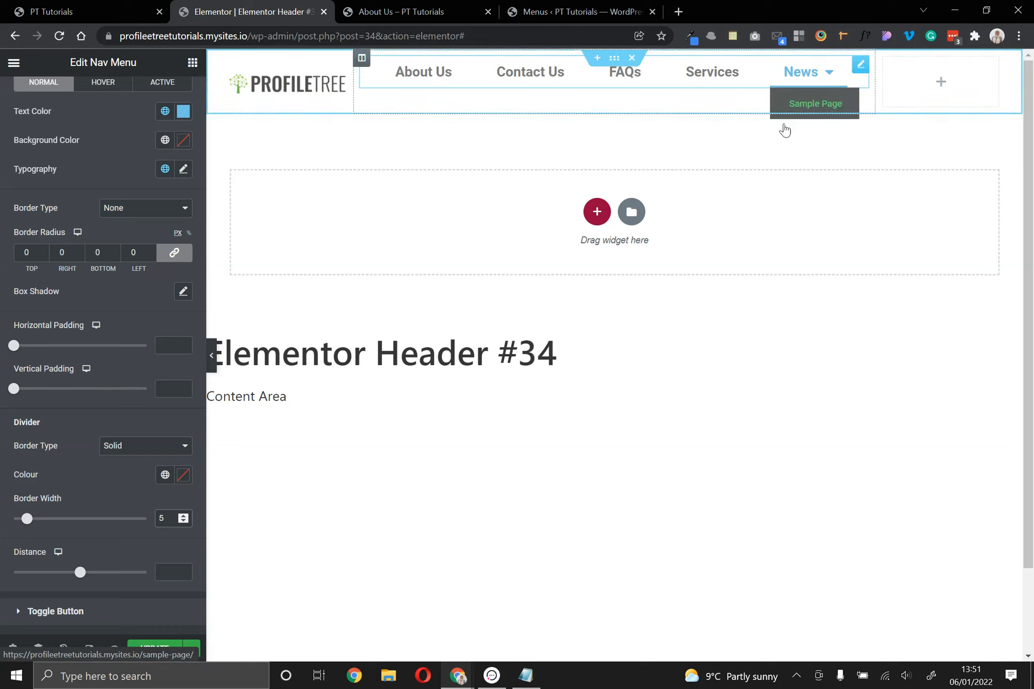
{"action": "left_click", "coordinate": [133, 447]}
{"action": "left_click", "coordinate": [126, 465]}
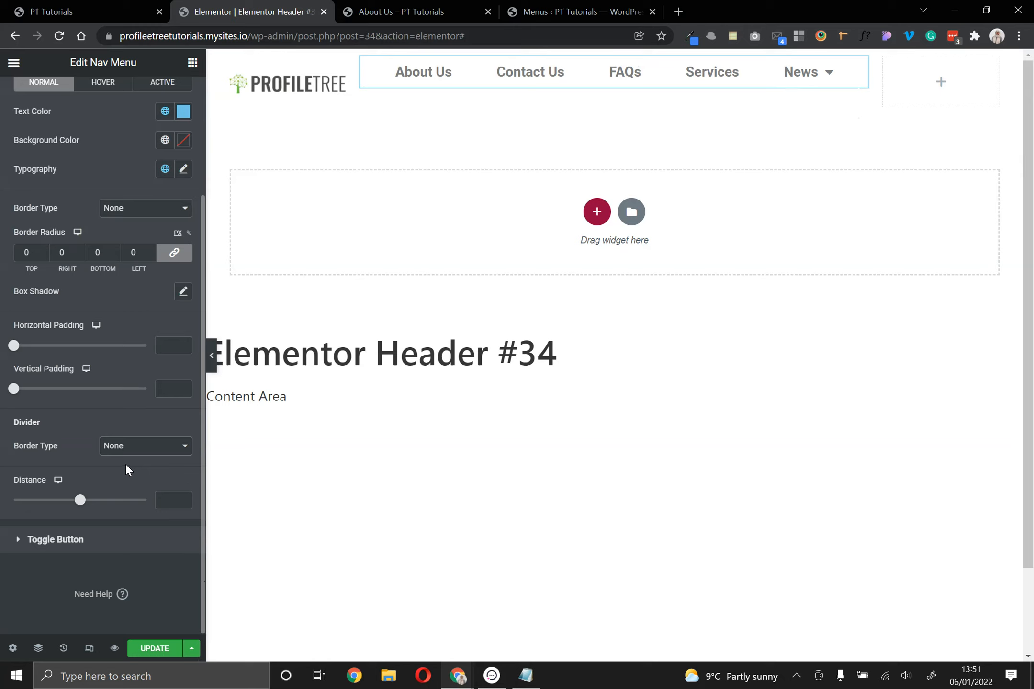
Open the nav menu's Toggle Button style settings and switch the preview to mobile view
{"action": "left_click", "coordinate": [111, 541]}
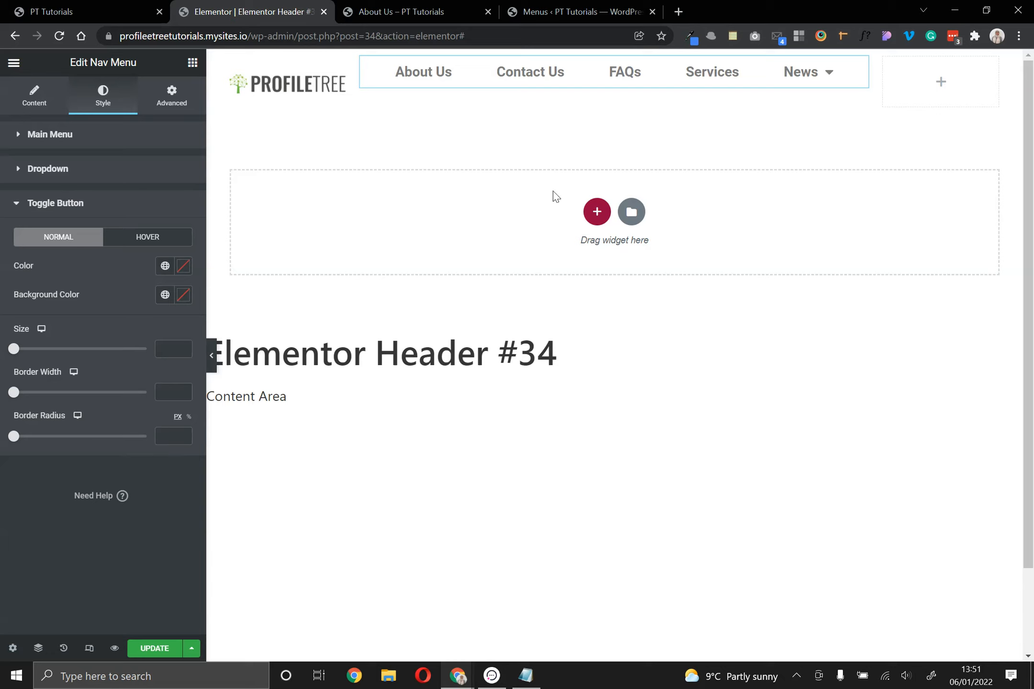
{"action": "left_click", "coordinate": [90, 649]}
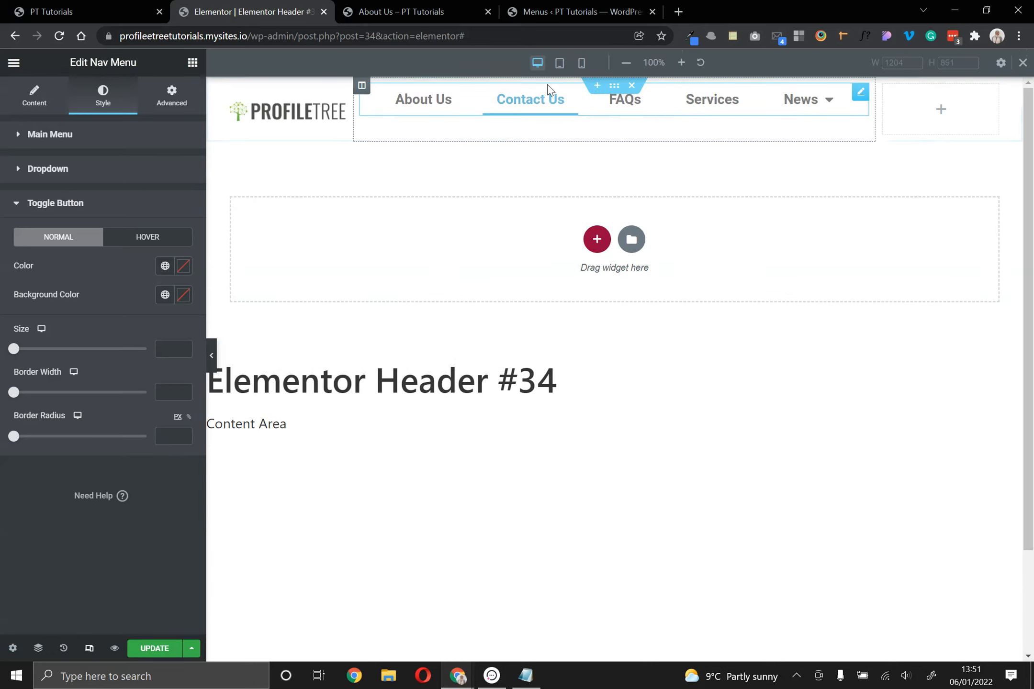
{"action": "left_click", "coordinate": [581, 63]}
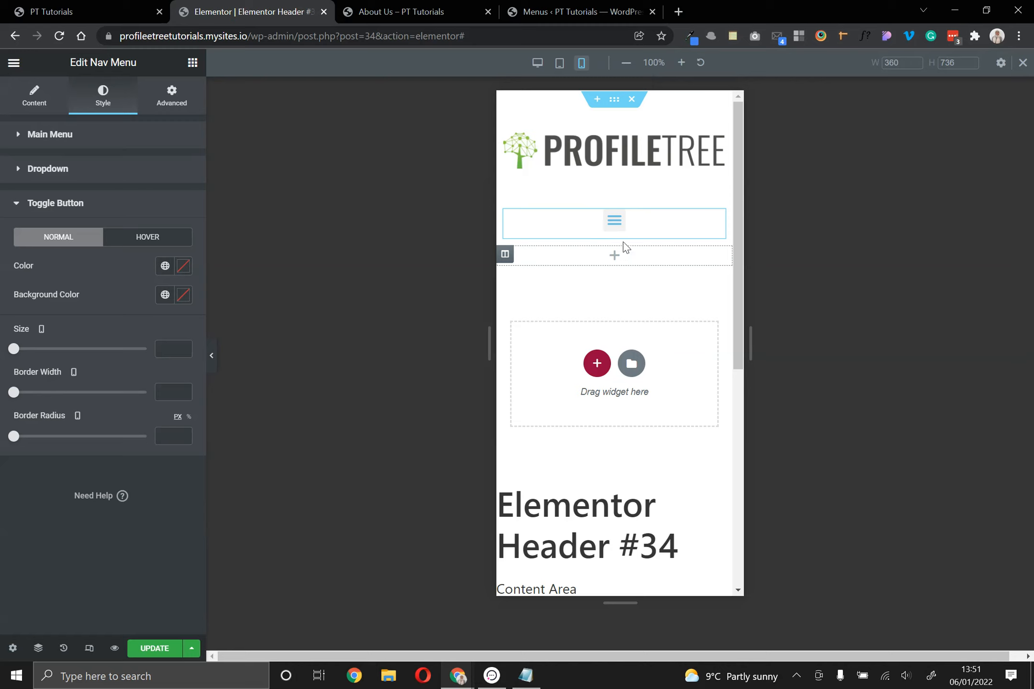
Try the global Accent colour for the toggle button's icon with the global Primary colour as its background
{"action": "left_click", "coordinate": [164, 266]}
{"action": "left_click", "coordinate": [43, 403]}
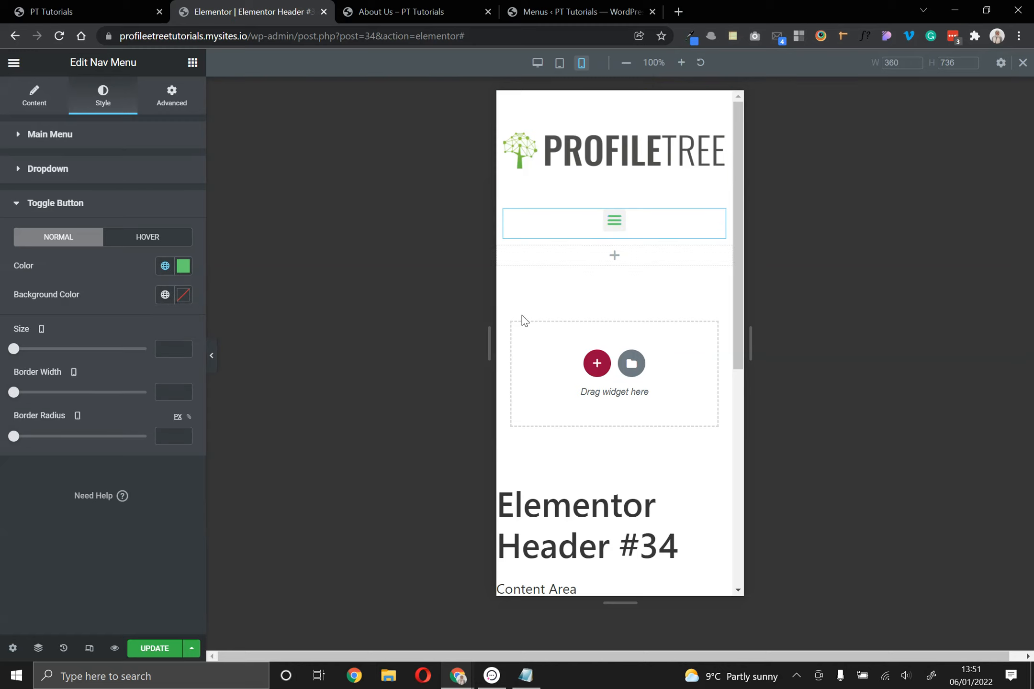
{"action": "left_click", "coordinate": [165, 295]}
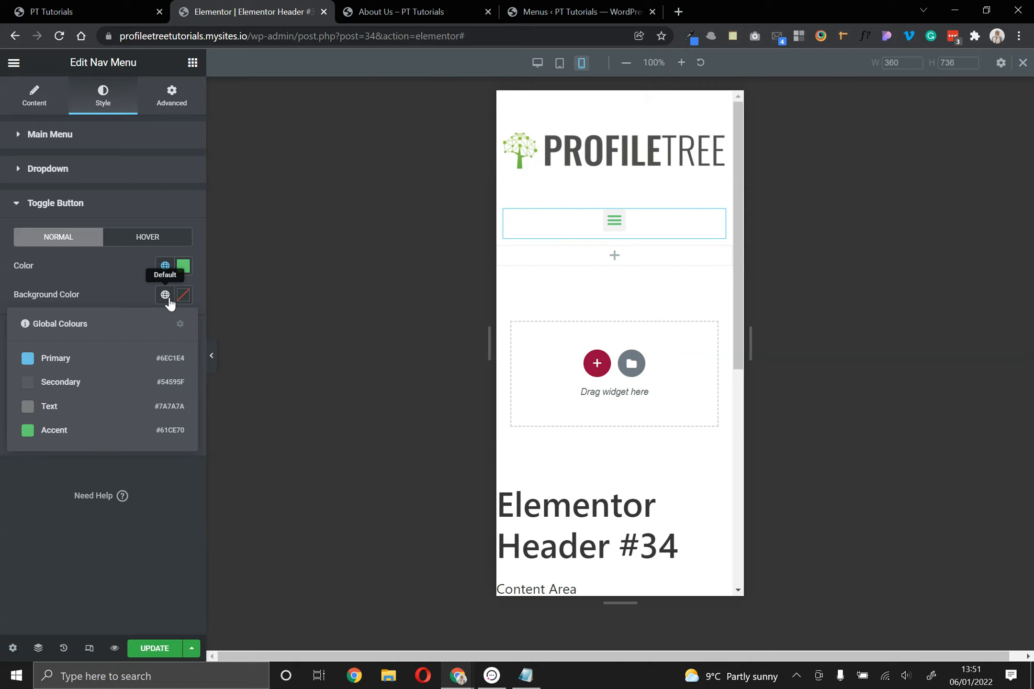
{"action": "left_click", "coordinate": [133, 357]}
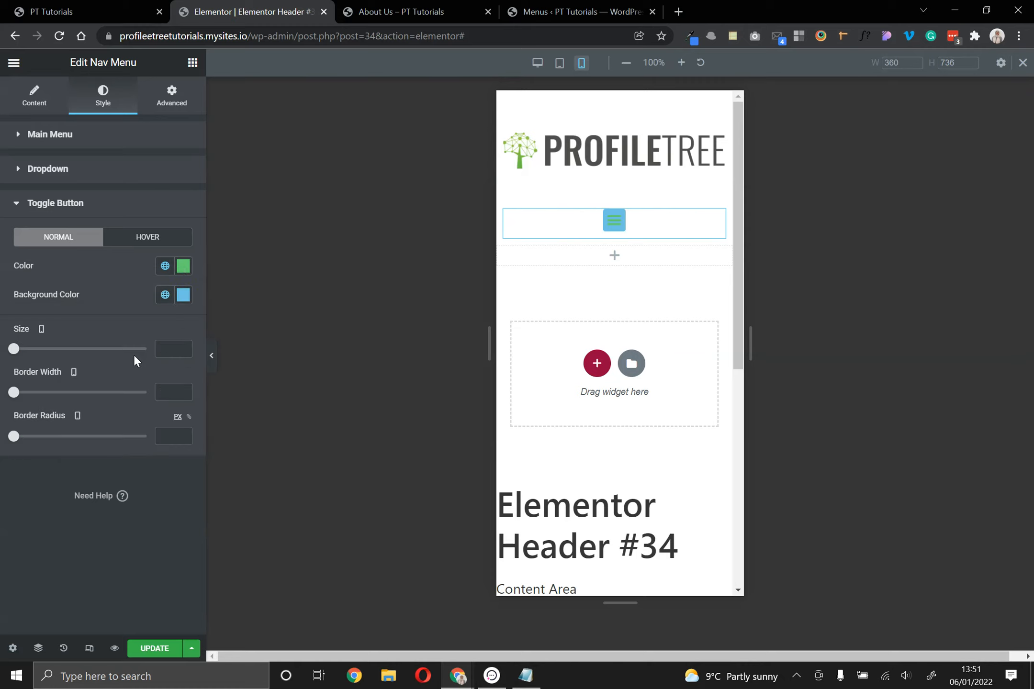
Set the toggle button's background to the custom blue #069BDA and its icon colour to the global Secondary colour
{"action": "left_click", "coordinate": [165, 295]}
{"action": "left_click", "coordinate": [183, 295]}
{"action": "left_click", "coordinate": [165, 295]}
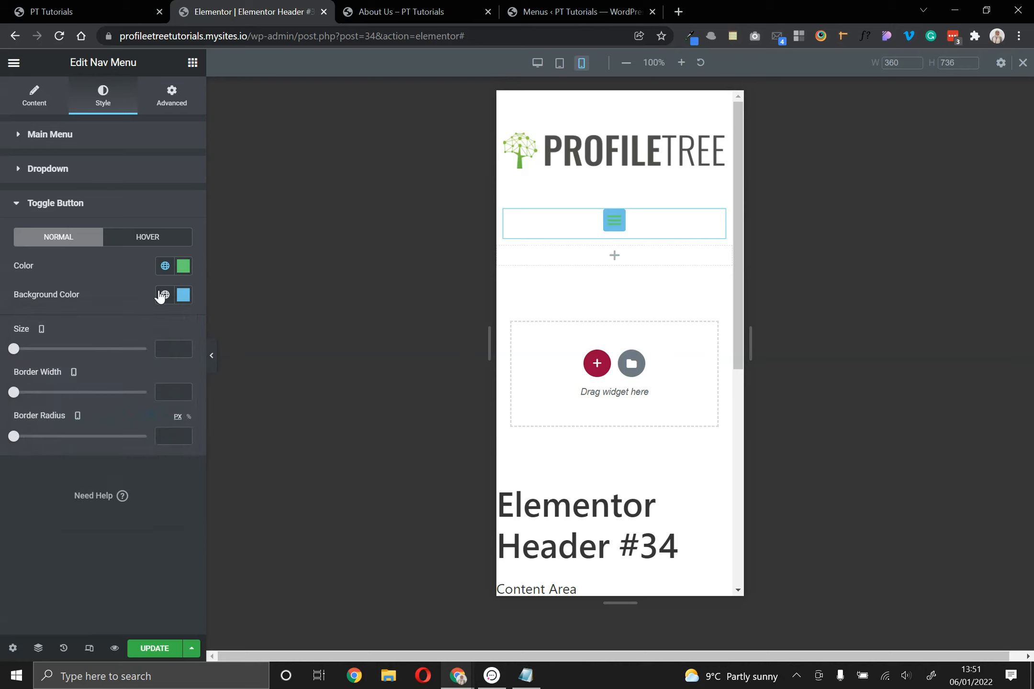
{"action": "left_click", "coordinate": [184, 296]}
{"action": "left_click_drag", "start_coordinate": [165, 376], "coordinate": [178, 362]}
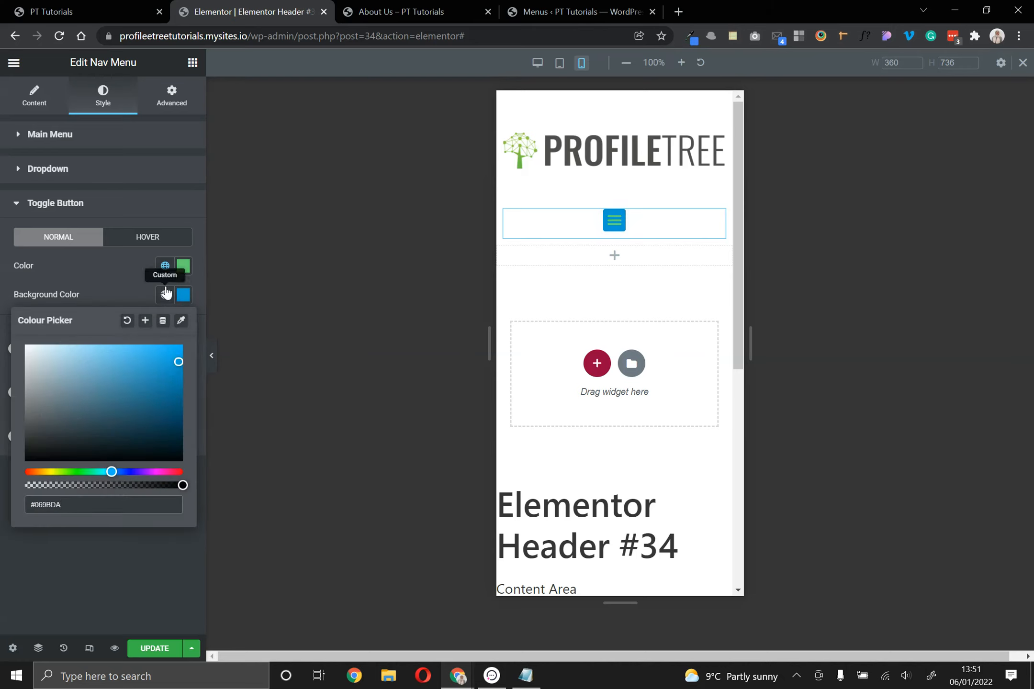
{"action": "left_click", "coordinate": [166, 265]}
{"action": "left_click", "coordinate": [85, 351]}
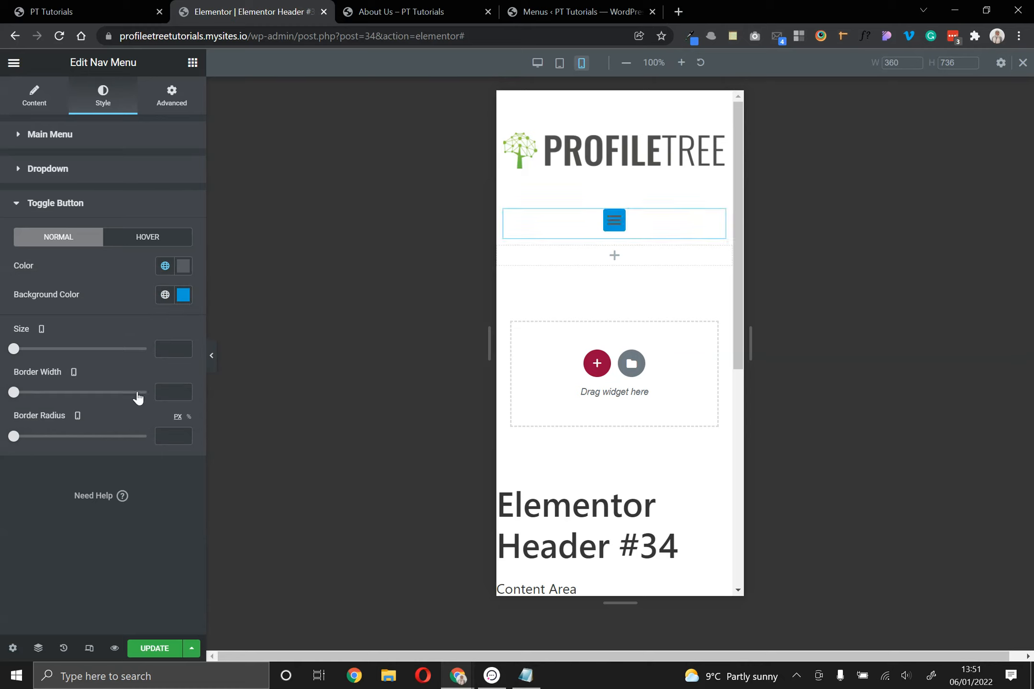
{"action": "left_click_drag", "start_coordinate": [16, 352], "coordinate": [28, 358]}
Look over the nav menu's Main Menu style and Advanced settings, and return the preview to desktop view
{"action": "left_click", "coordinate": [85, 135]}
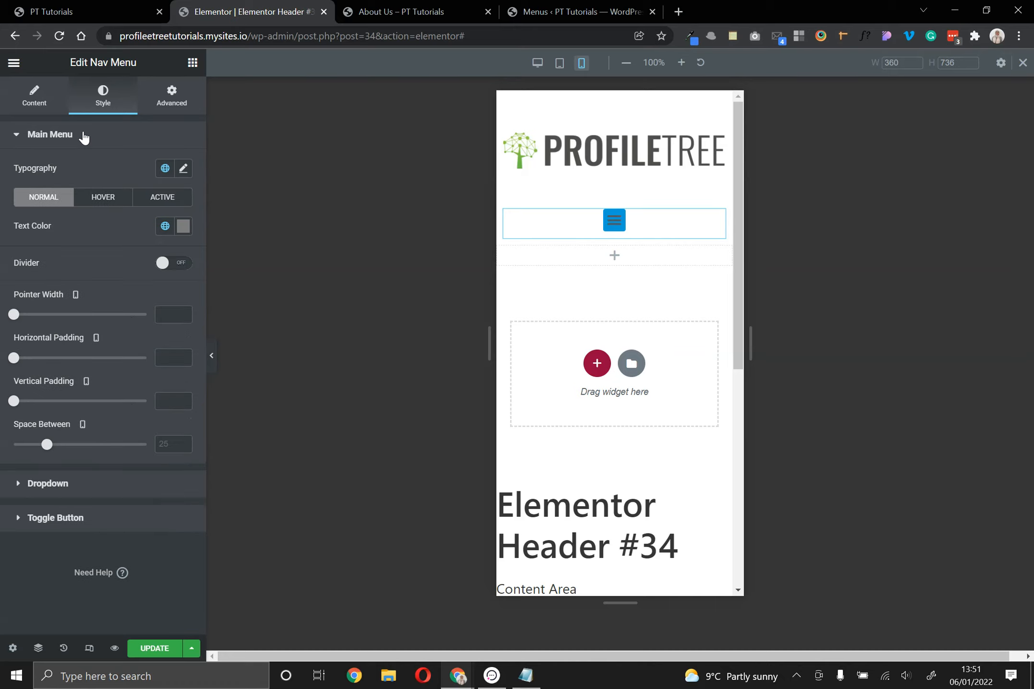
{"action": "left_click", "coordinate": [172, 95]}
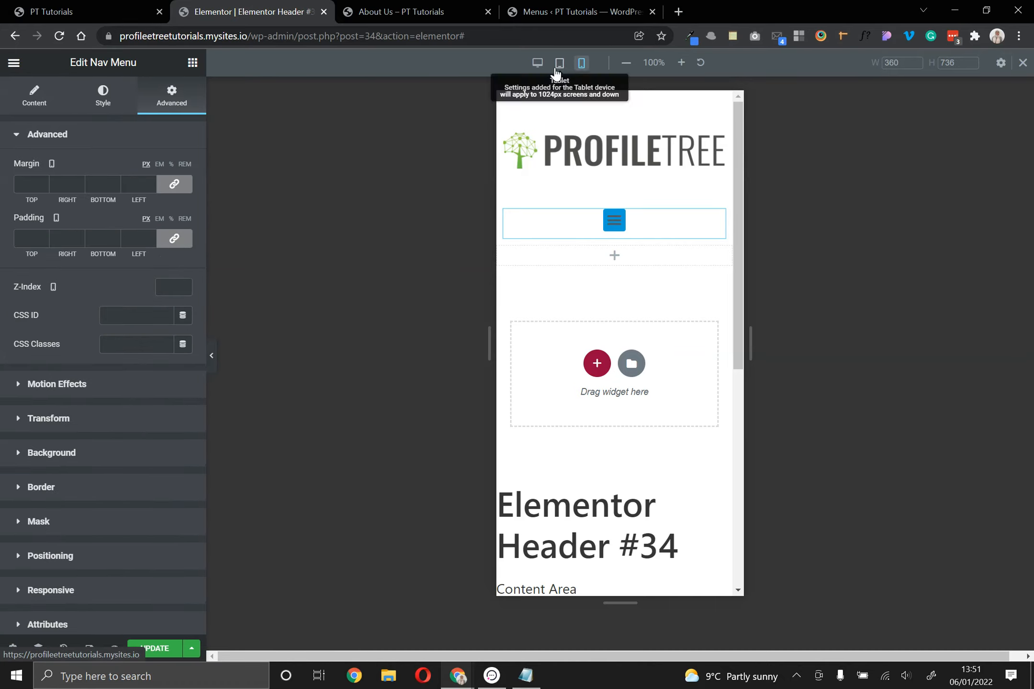
{"action": "left_click", "coordinate": [538, 64]}
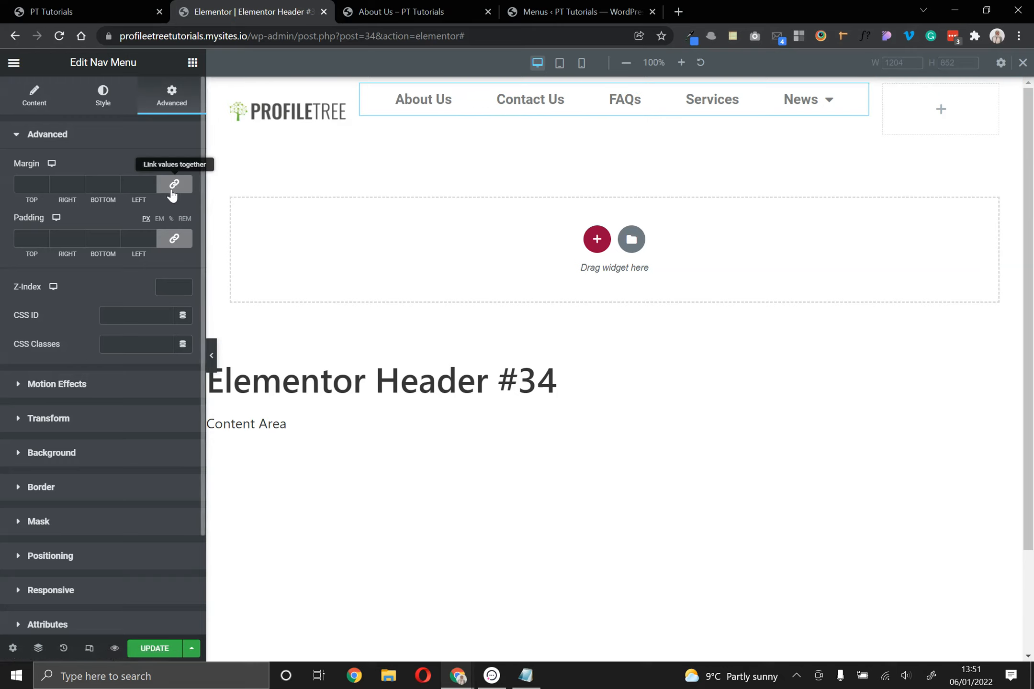
{"action": "left_click", "coordinate": [102, 93]}
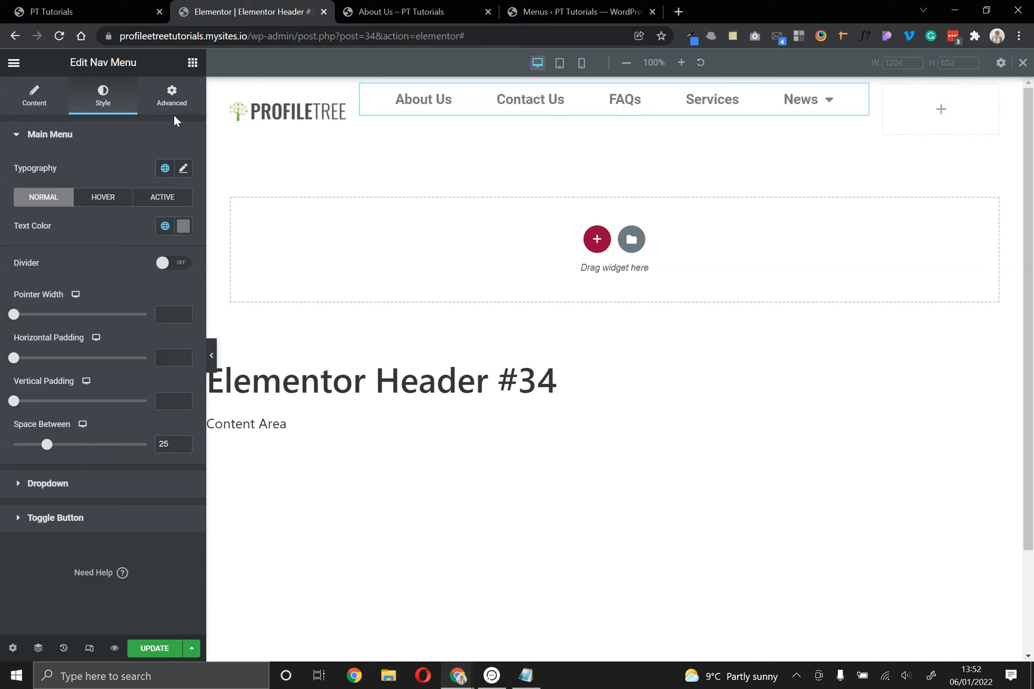
Add a Button widget to the header's empty third column and set its text to "Contact Us"
{"action": "left_click", "coordinate": [13, 64]}
{"action": "left_click", "coordinate": [14, 64]}
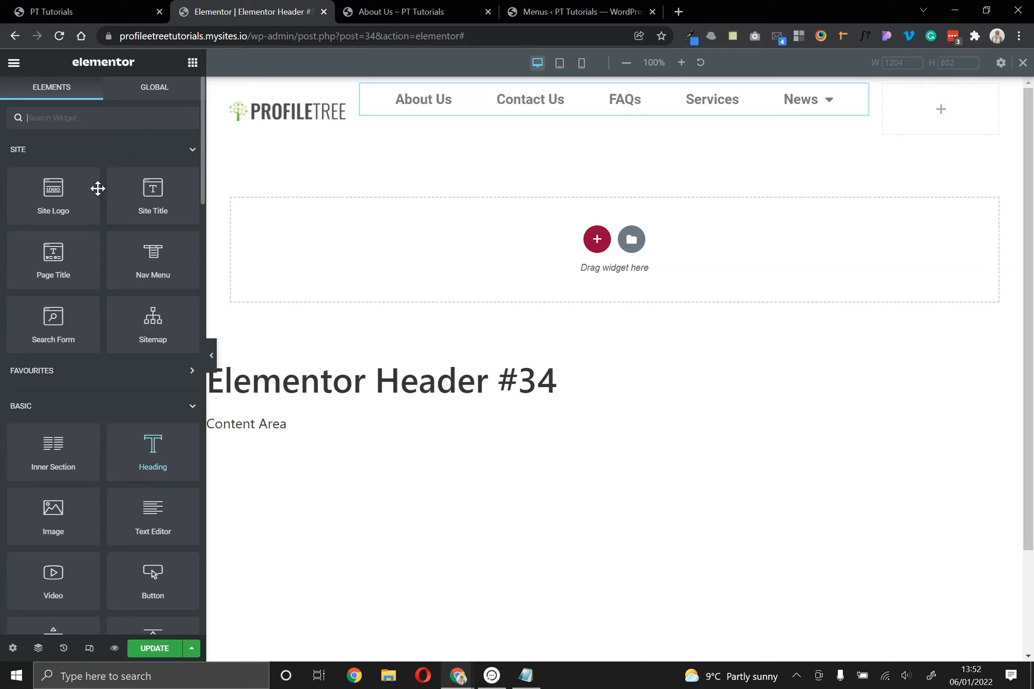
{"action": "left_click_drag", "start_coordinate": [158, 588], "coordinate": [939, 108]}
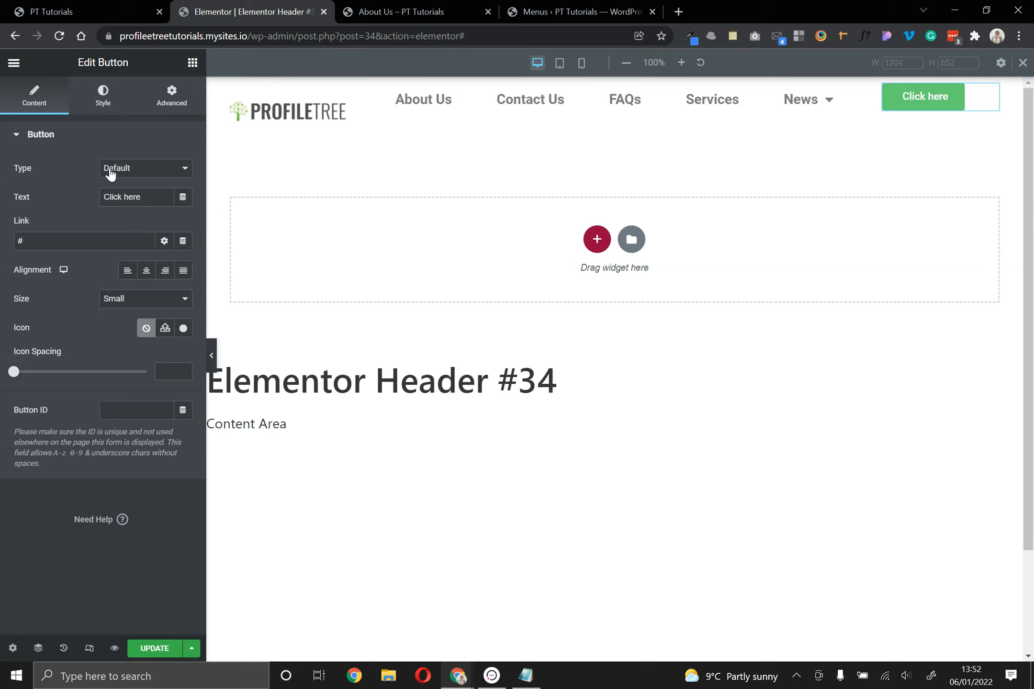
{"action": "left_click_drag", "start_coordinate": [168, 202], "coordinate": [13, 201]}
{"action": "type", "text": "Contact Us"}
Link the button dynamically through an Internal URL of type Content to the Contact Us page
{"action": "left_click", "coordinate": [182, 241]}
{"action": "left_click", "coordinate": [65, 382]}
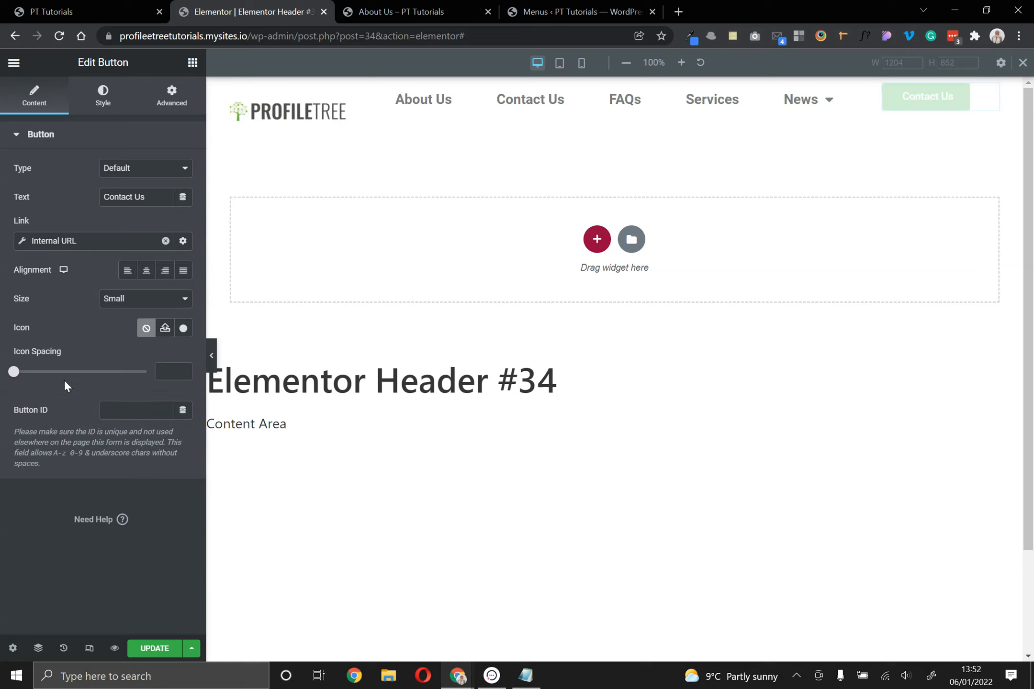
{"action": "left_click", "coordinate": [92, 243]}
{"action": "left_click", "coordinate": [136, 300]}
{"action": "left_click", "coordinate": [130, 317]}
{"action": "left_click", "coordinate": [72, 345]}
{"action": "type", "text": "contac"}
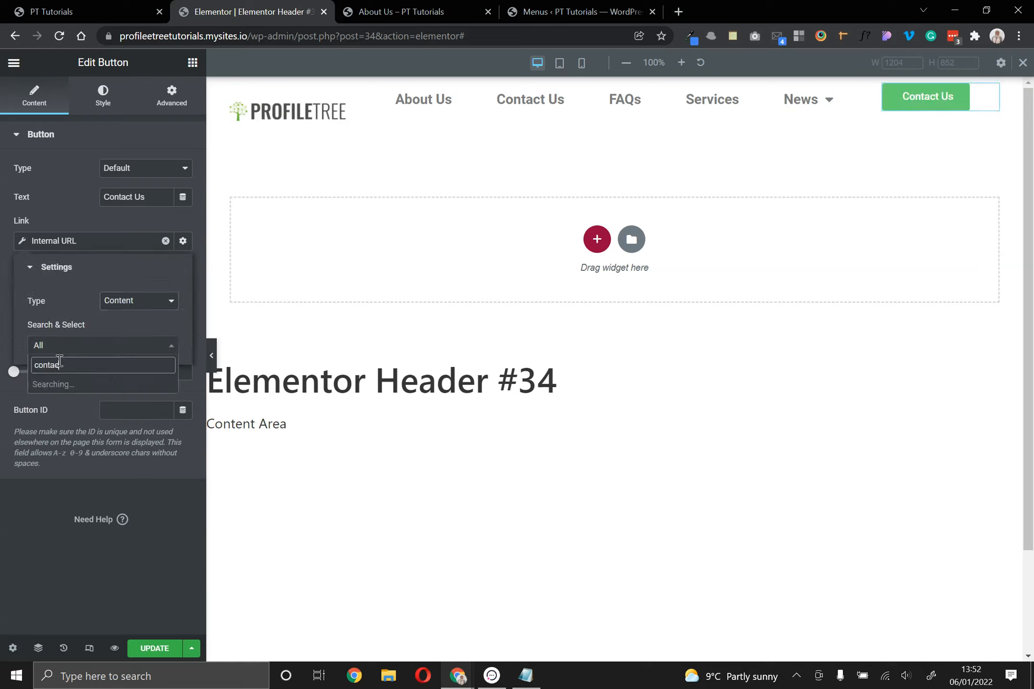
{"action": "left_click", "coordinate": [92, 385]}
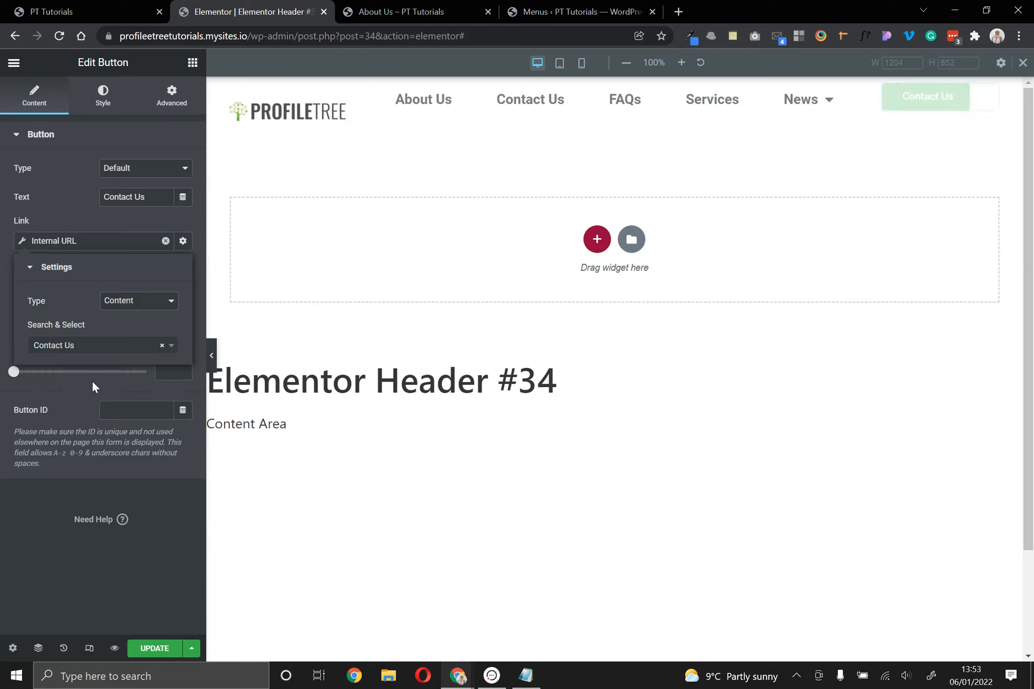
{"action": "left_click", "coordinate": [59, 204]}
Centre the Contact Us button in its column and insert the "Phone alt" icon from the icon library
{"action": "left_click", "coordinate": [146, 270]}
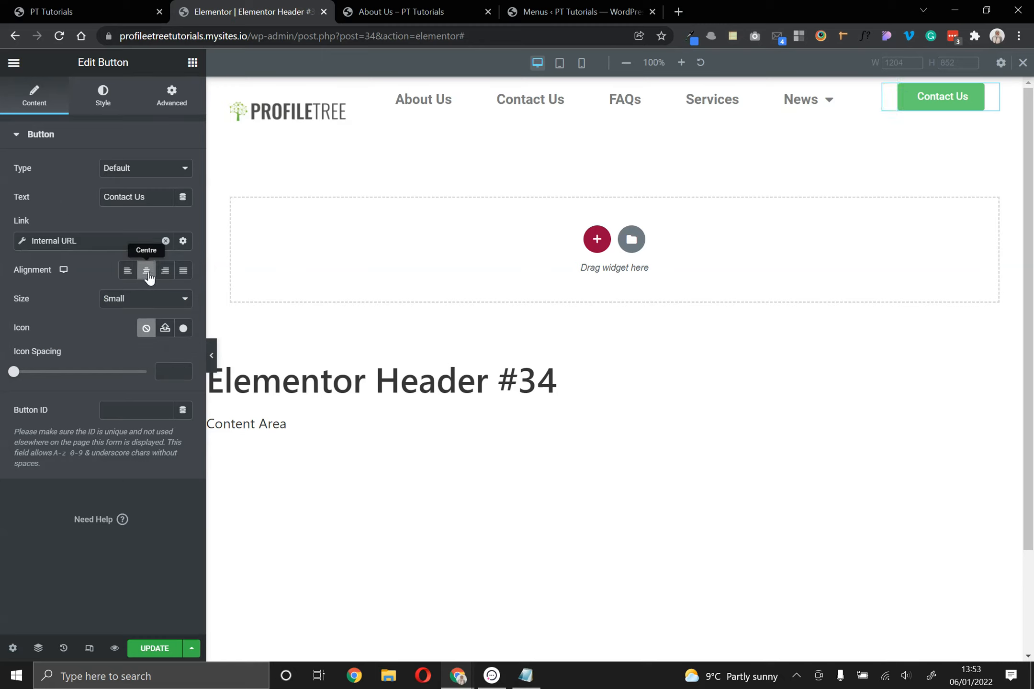
{"action": "left_click", "coordinate": [183, 330]}
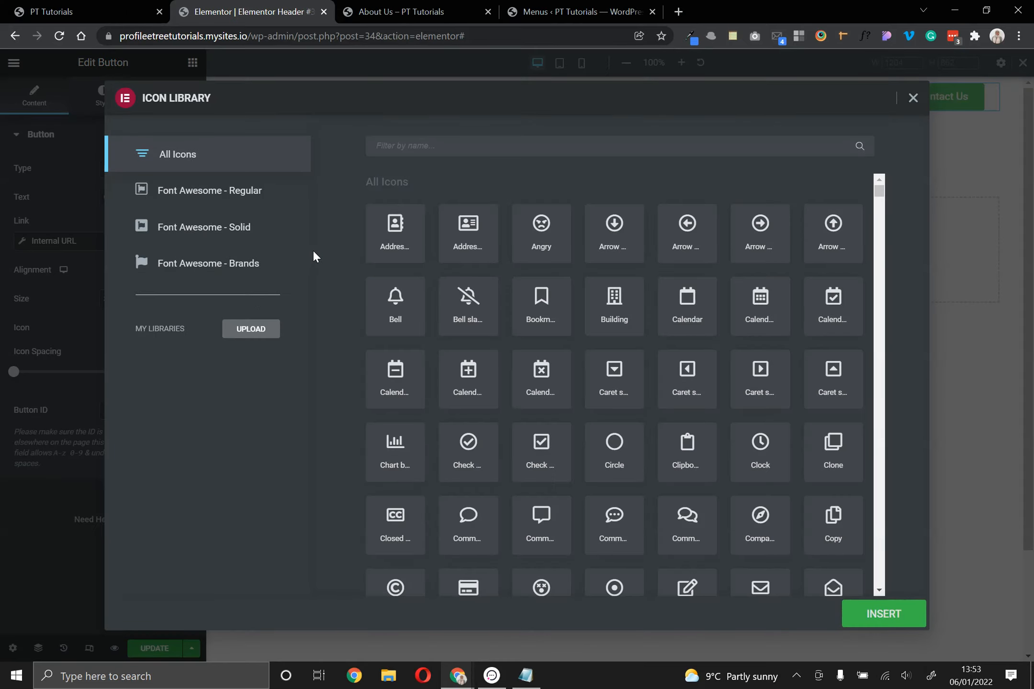
{"action": "left_click", "coordinate": [451, 142]}
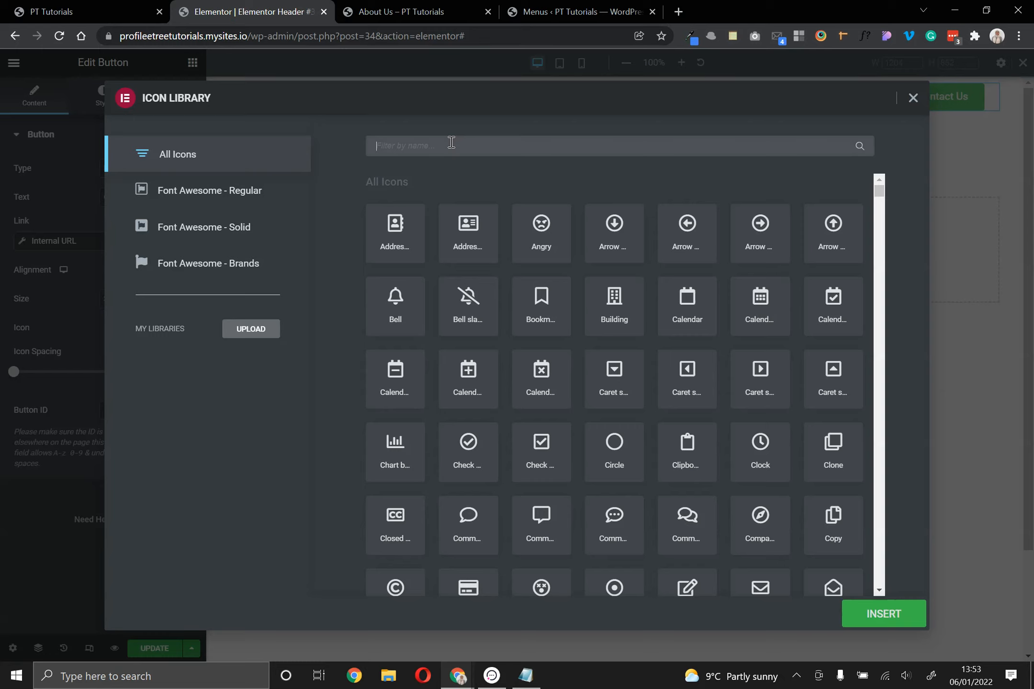
{"action": "type", "text": "ph"}
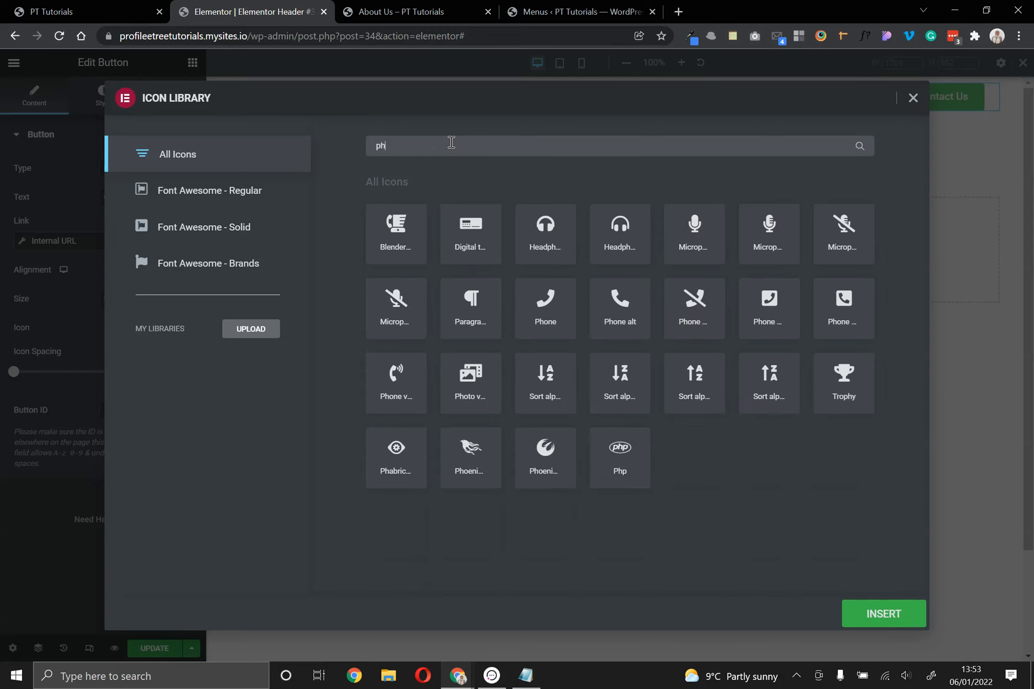
{"action": "left_click", "coordinate": [626, 326]}
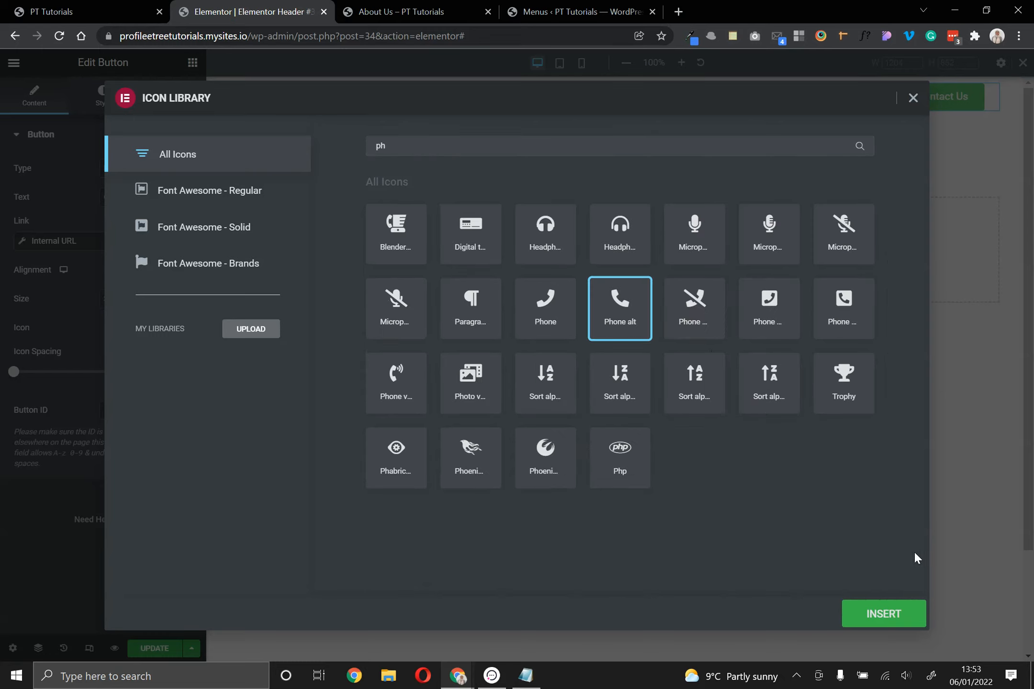
{"action": "left_click", "coordinate": [897, 617]}
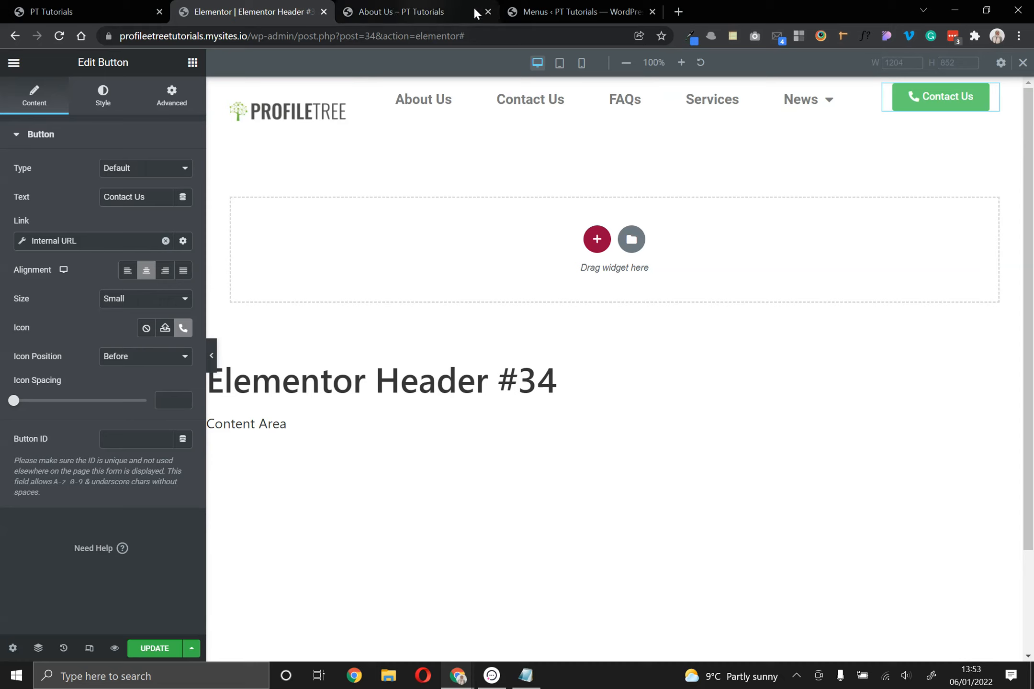
Set the Contact Us button's hover text colour to the global Secondary colour
{"action": "left_click", "coordinate": [113, 99]}
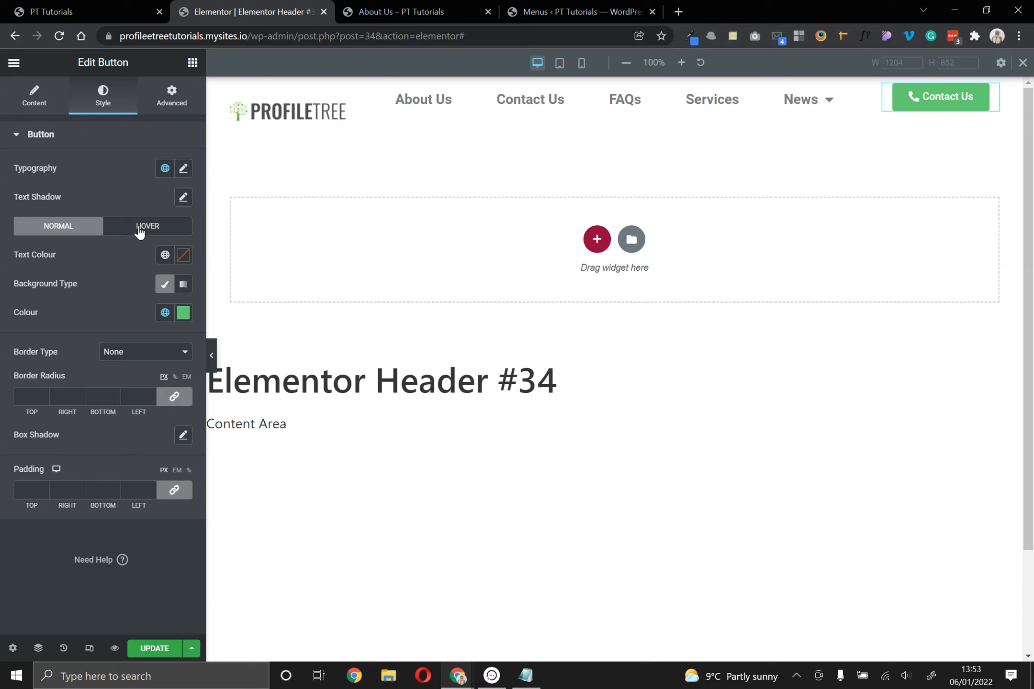
{"action": "left_click", "coordinate": [170, 231]}
{"action": "left_click", "coordinate": [165, 255]}
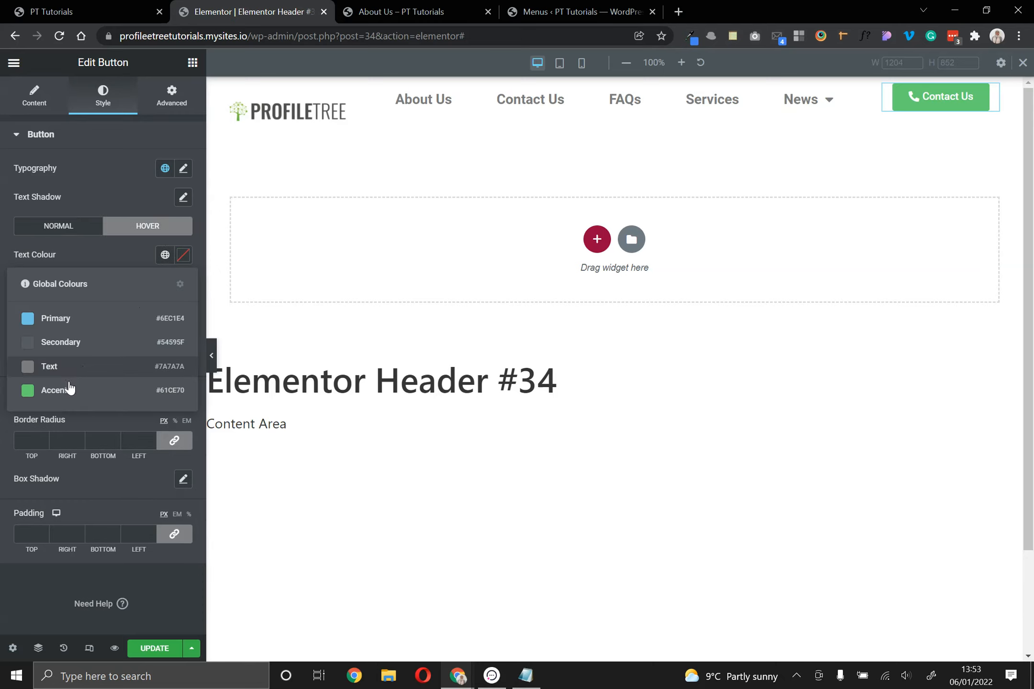
{"action": "left_click", "coordinate": [76, 347]}
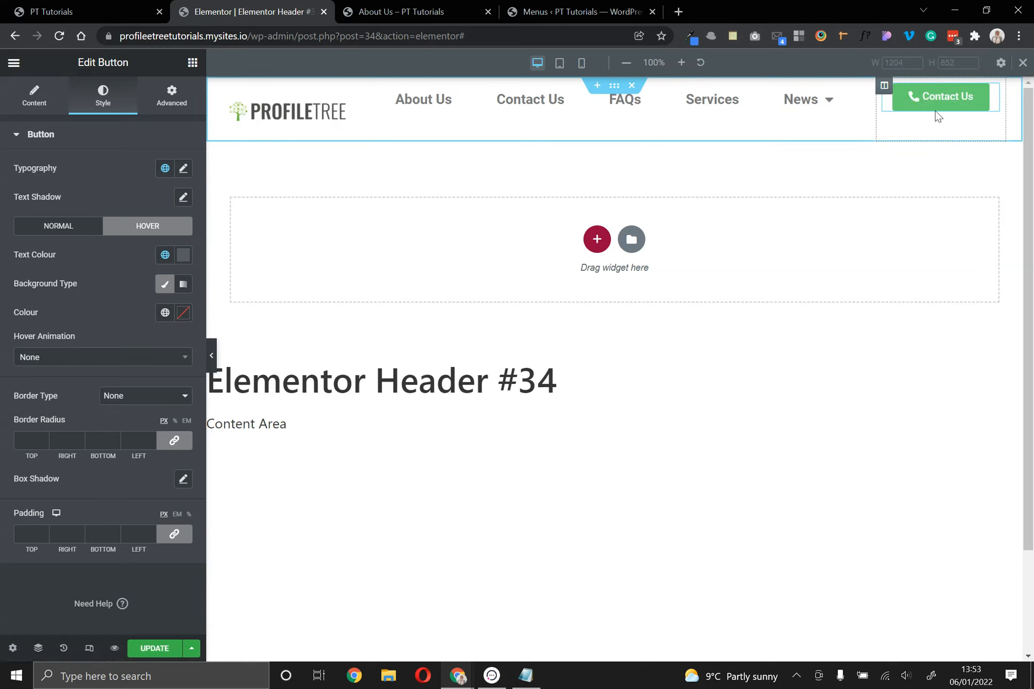
Try a gradient hover background with the global Primary colour on the Contact Us button, and restore the classic type without a colour
{"action": "left_click", "coordinate": [182, 287]}
{"action": "left_click", "coordinate": [163, 316]}
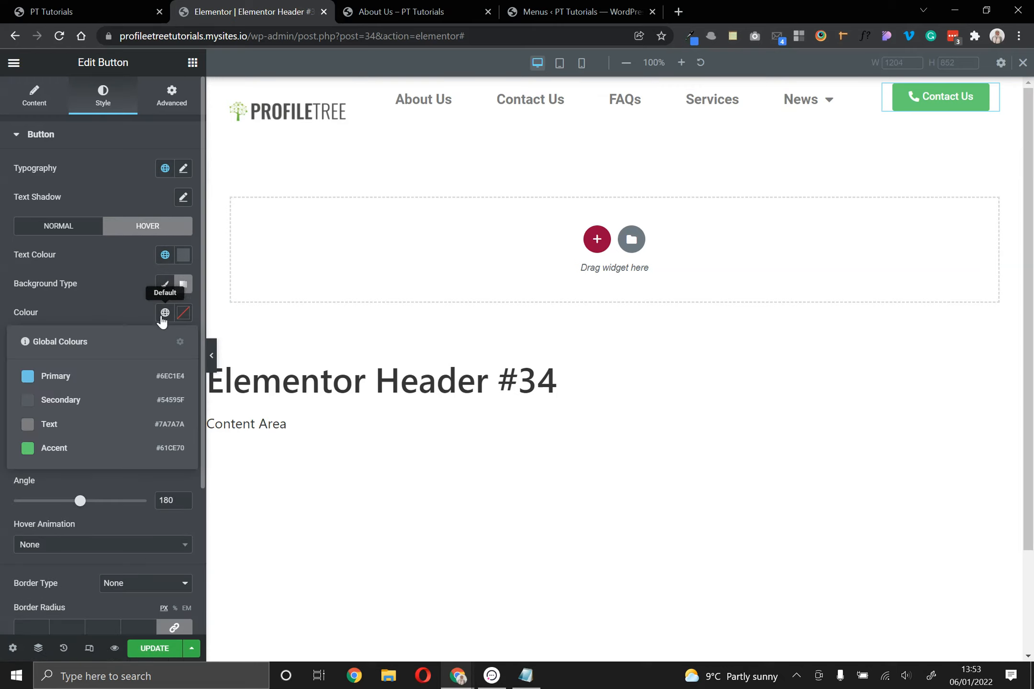
{"action": "left_click", "coordinate": [111, 376]}
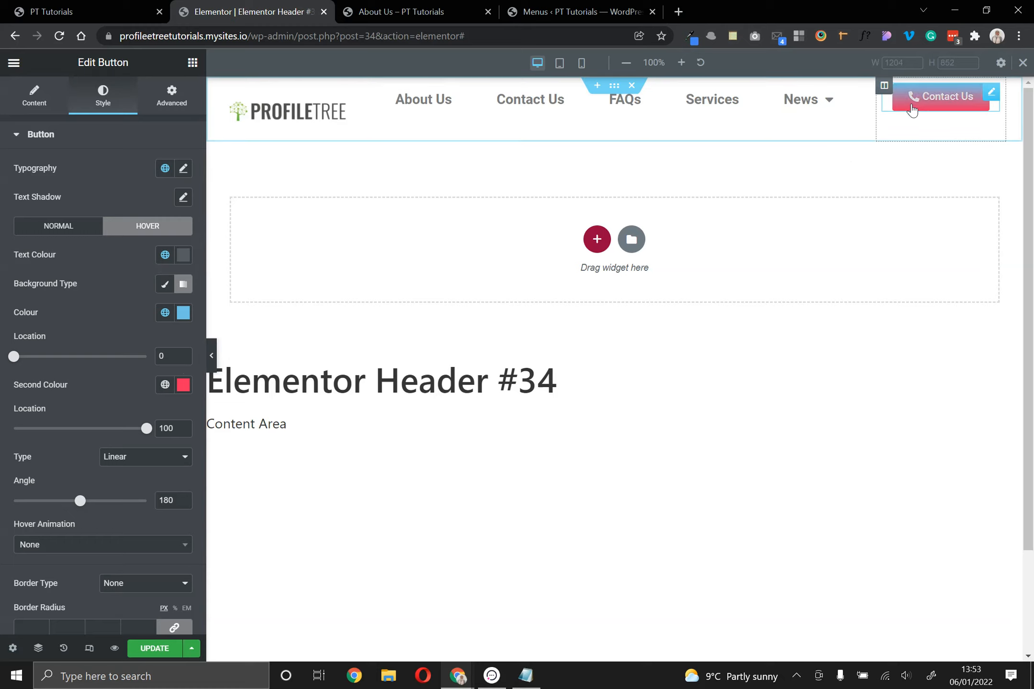
{"action": "left_click", "coordinate": [174, 289]}
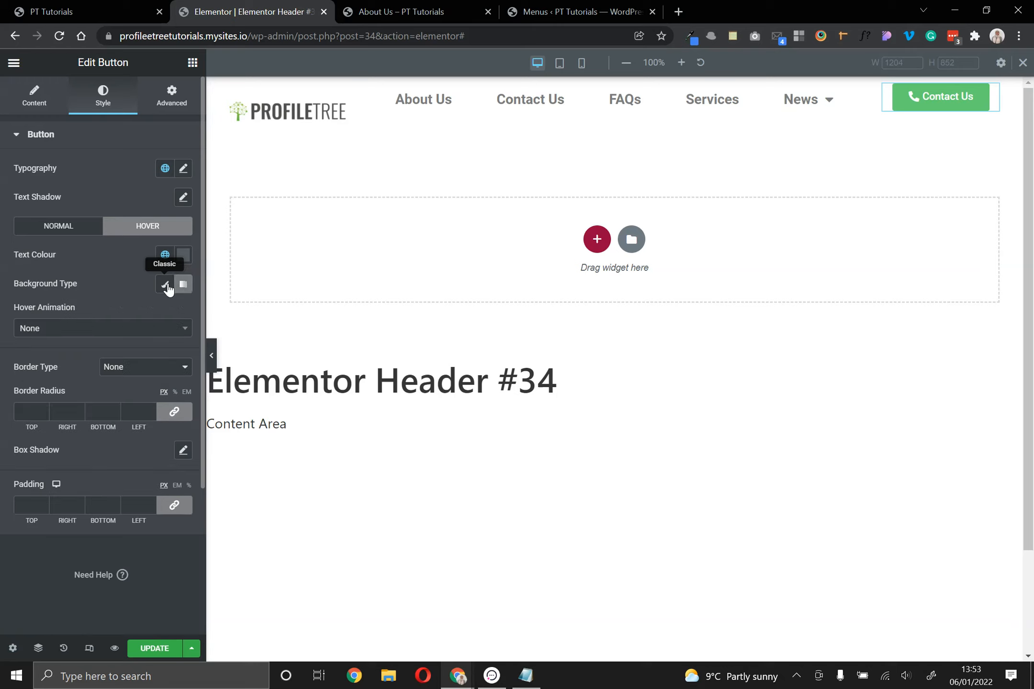
{"action": "left_click", "coordinate": [163, 285]}
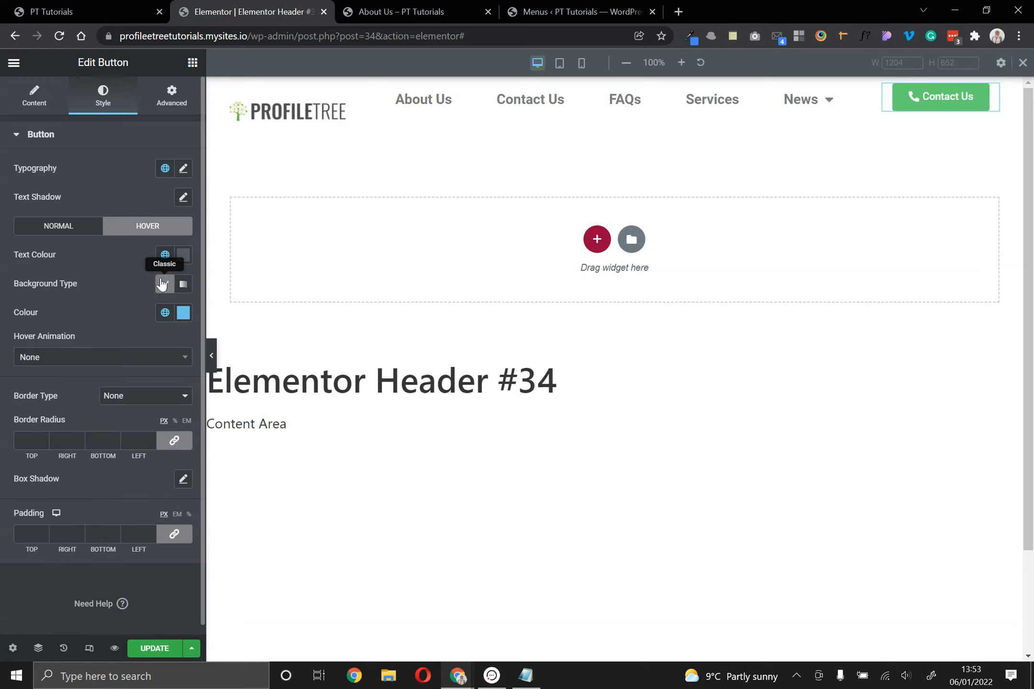
{"action": "left_click", "coordinate": [183, 313]}
{"action": "left_click", "coordinate": [138, 335]}
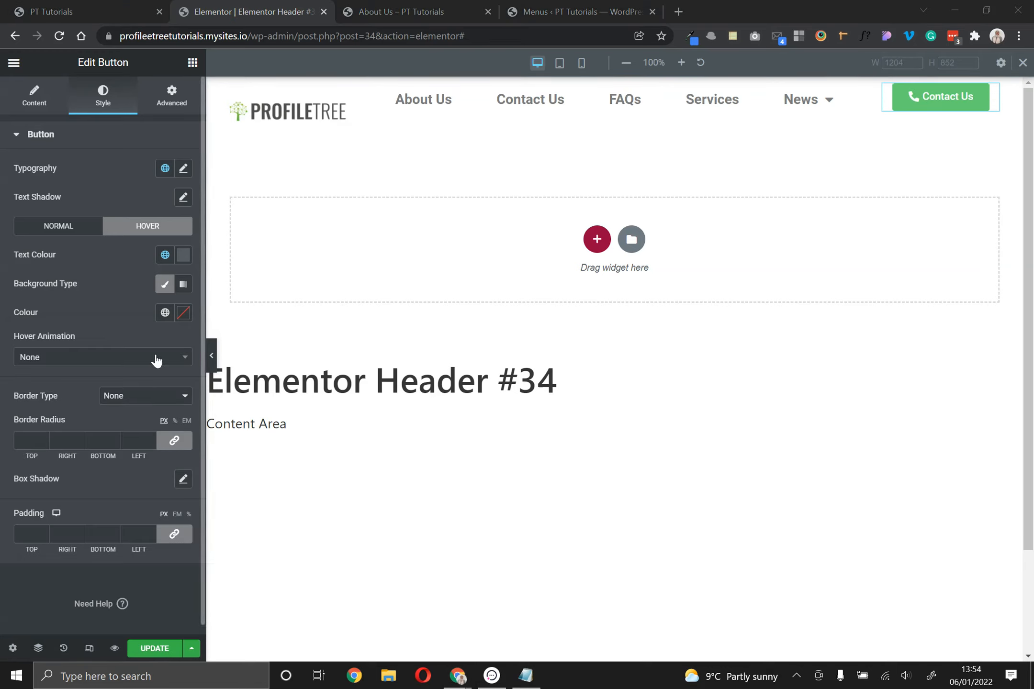
Set the Contact Us button's hover animation to Grow and close the responsive preview controls
{"action": "left_click", "coordinate": [156, 357]}
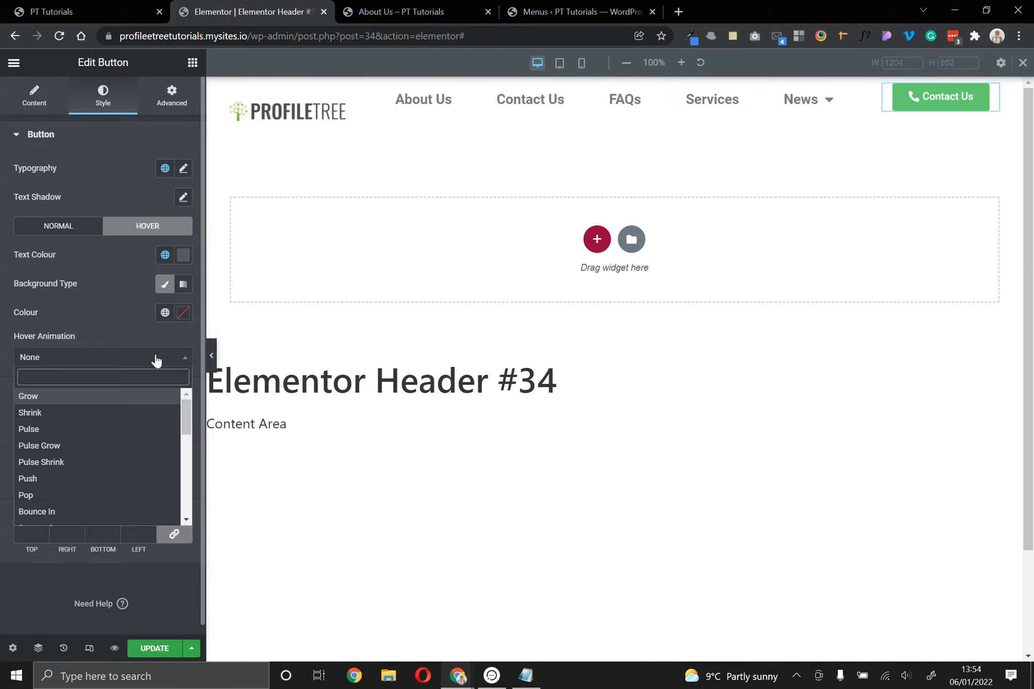
{"action": "left_click", "coordinate": [86, 387]}
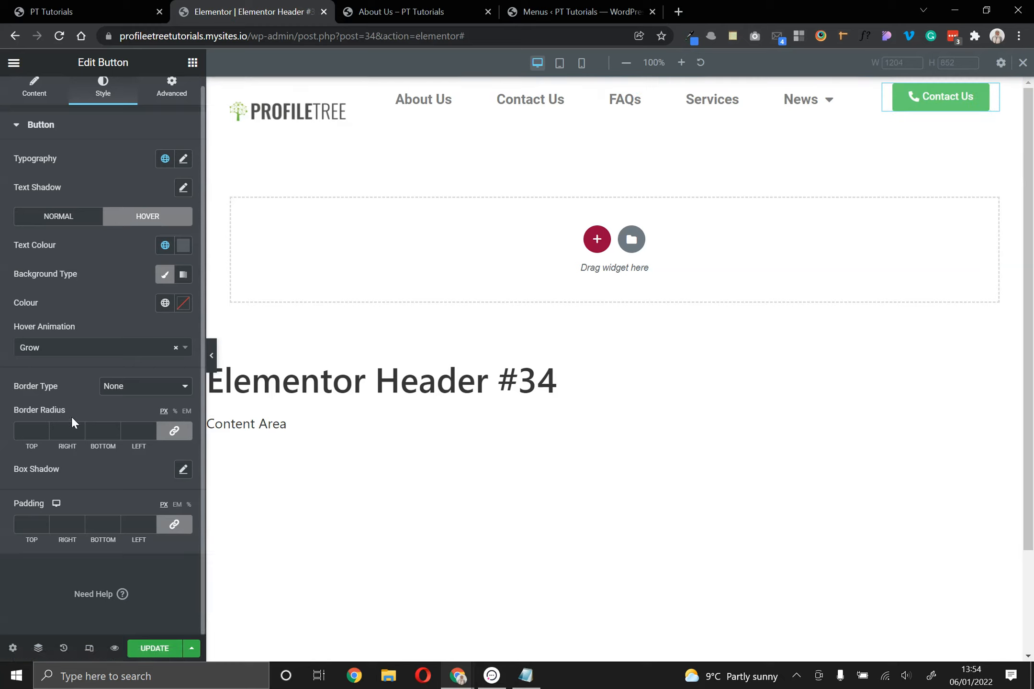
{"action": "left_click", "coordinate": [118, 390]}
{"action": "left_click", "coordinate": [117, 390]}
{"action": "scroll", "coordinate": [152, 279], "scroll_direction": "up", "scroll_amount": 1}
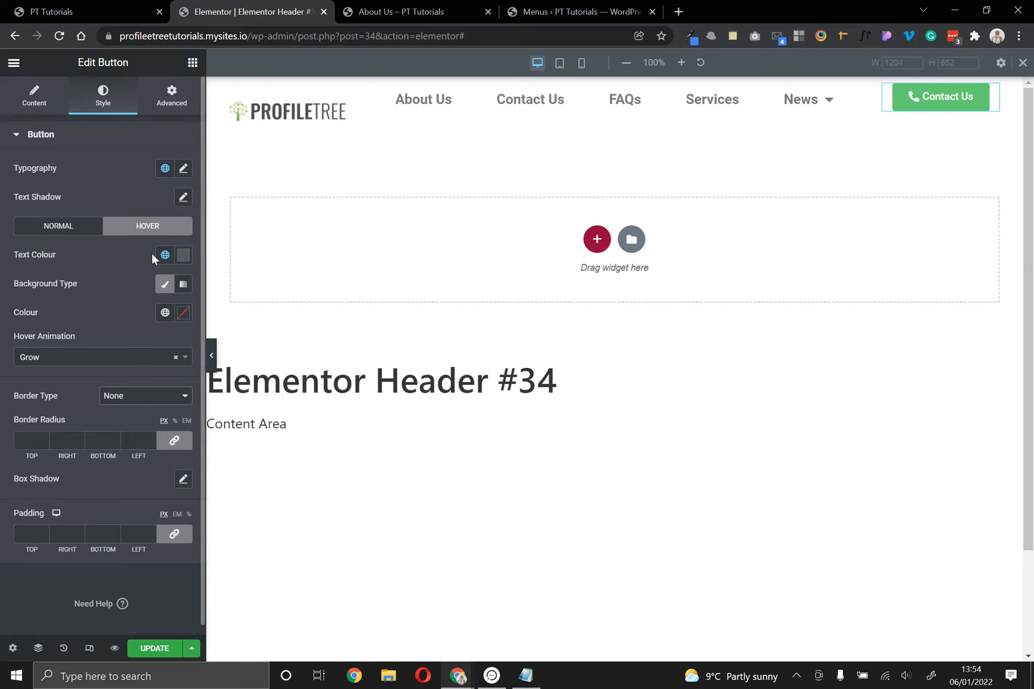
{"action": "left_click", "coordinate": [184, 106]}
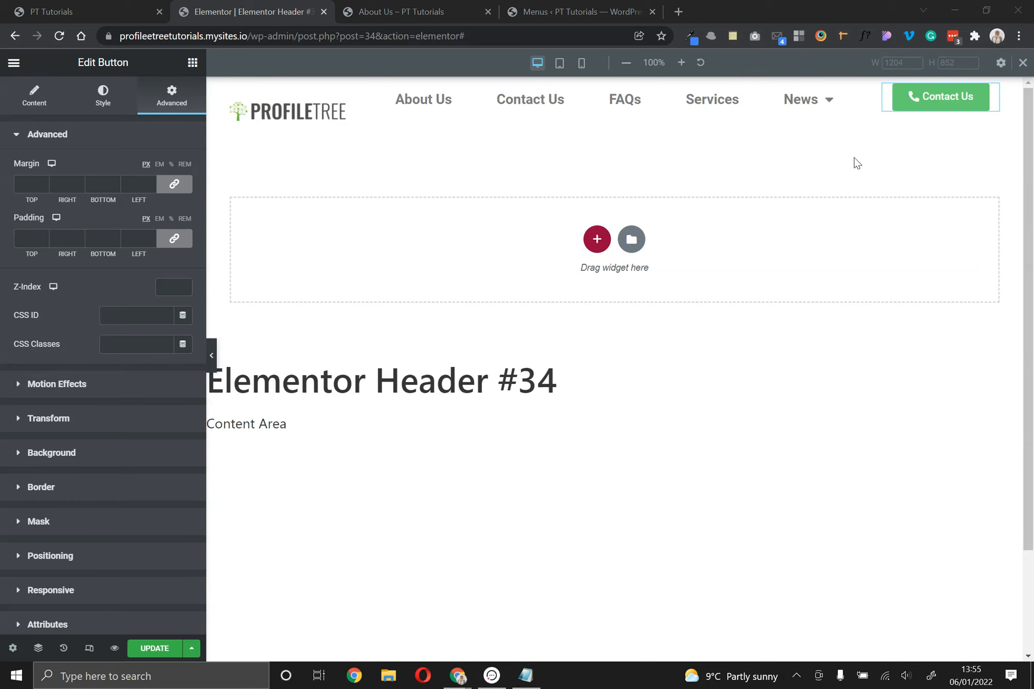
{"action": "left_click", "coordinate": [1022, 62]}
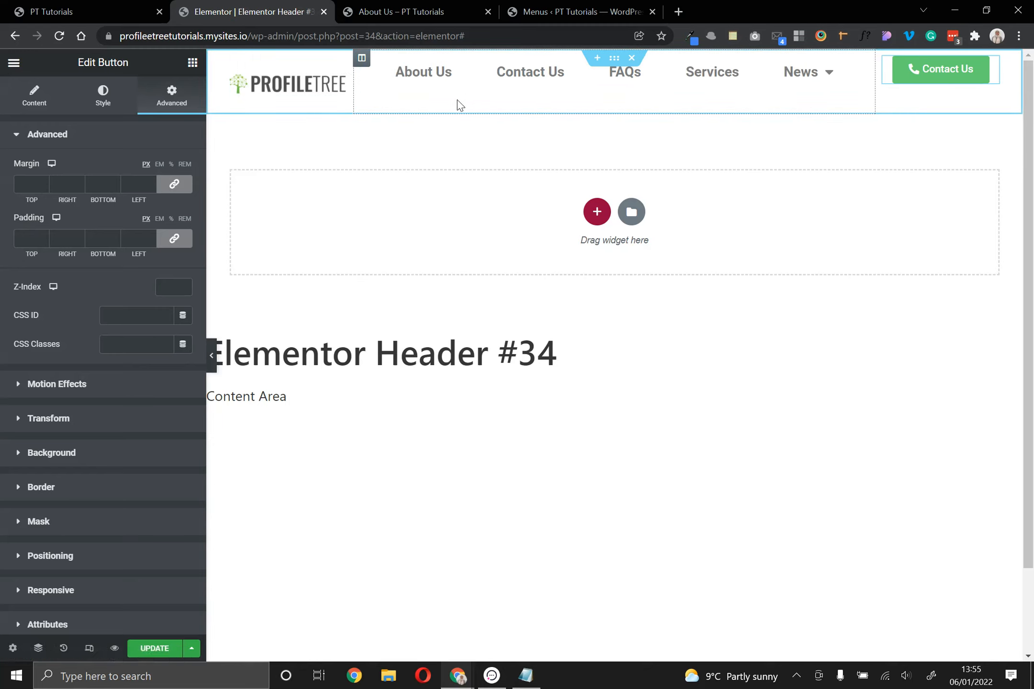
Set the vertical alignment of both the navigation menu column and the Contact Us button column to Middle
{"action": "left_click", "coordinate": [362, 59]}
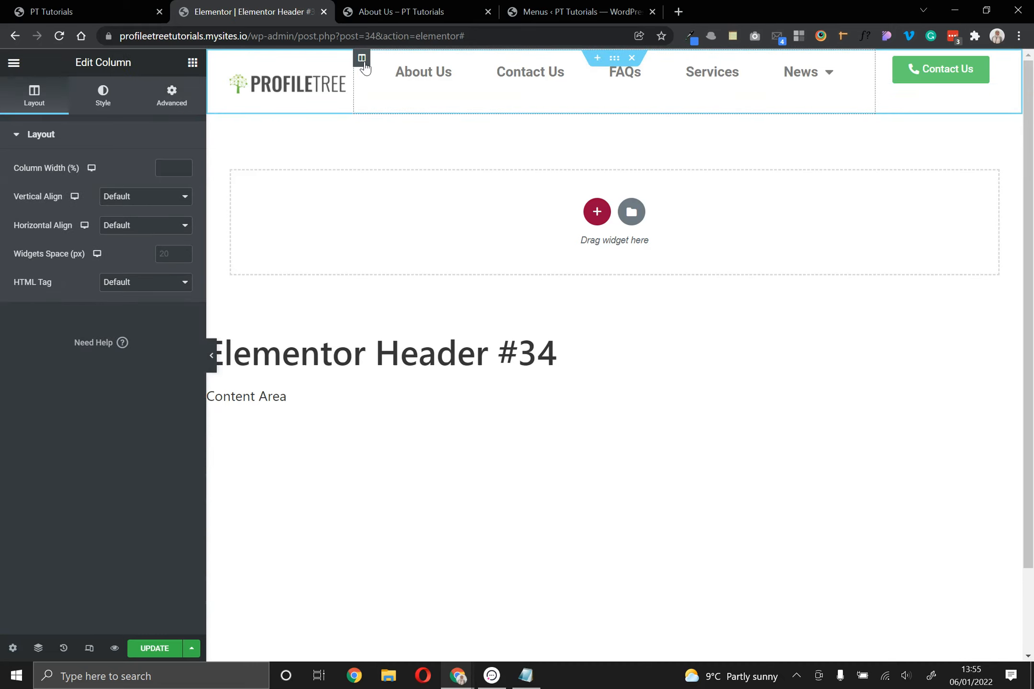
{"action": "left_click", "coordinate": [139, 196]}
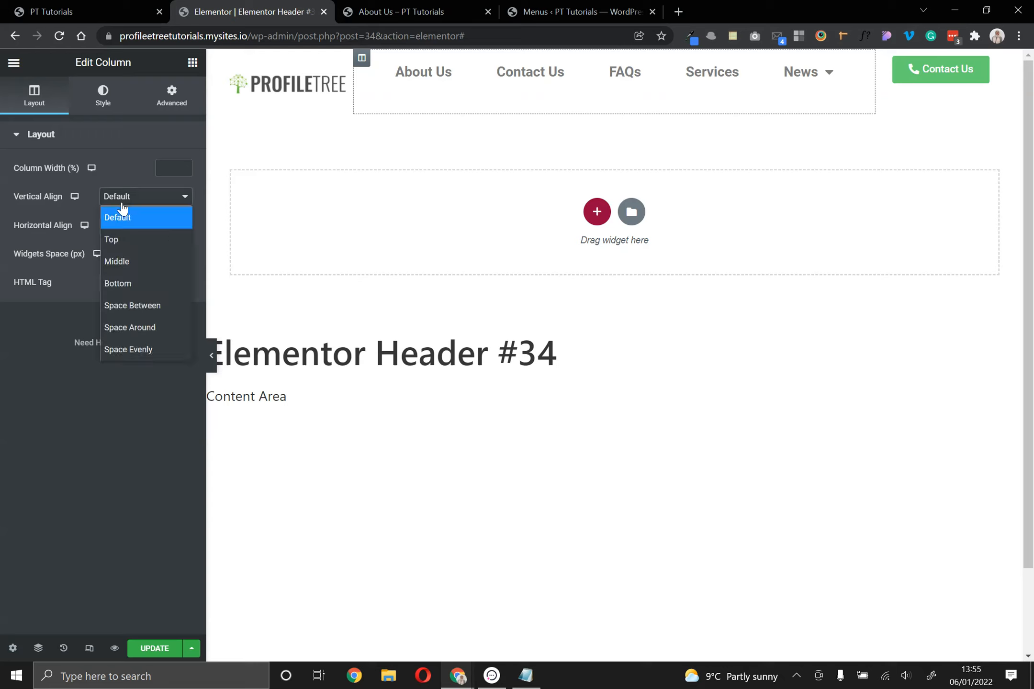
{"action": "left_click", "coordinate": [122, 256]}
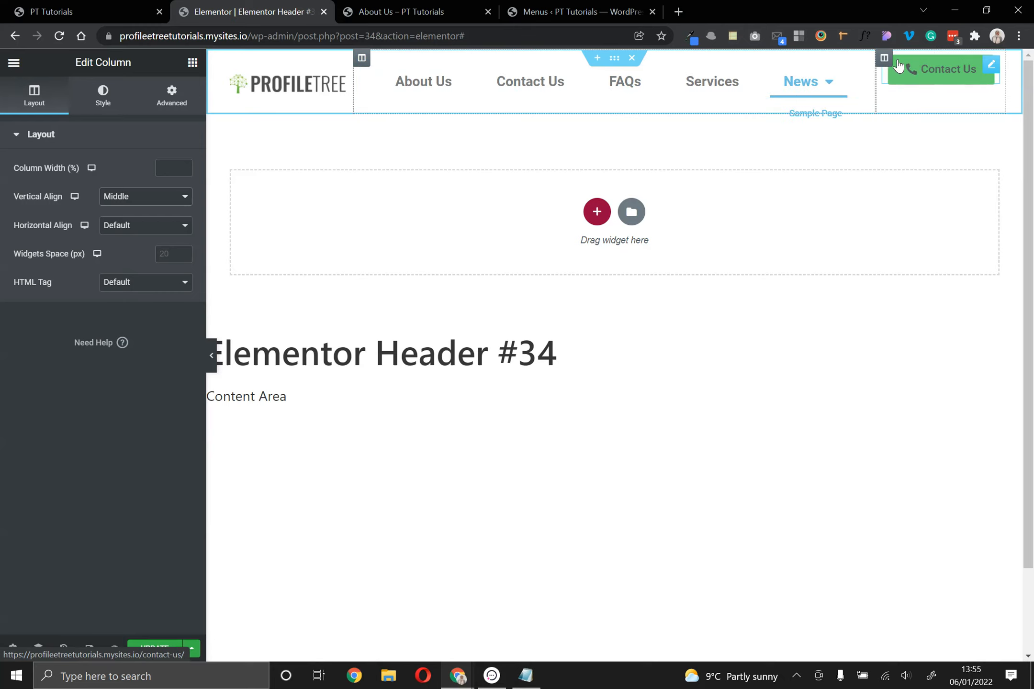
{"action": "left_click", "coordinate": [884, 62]}
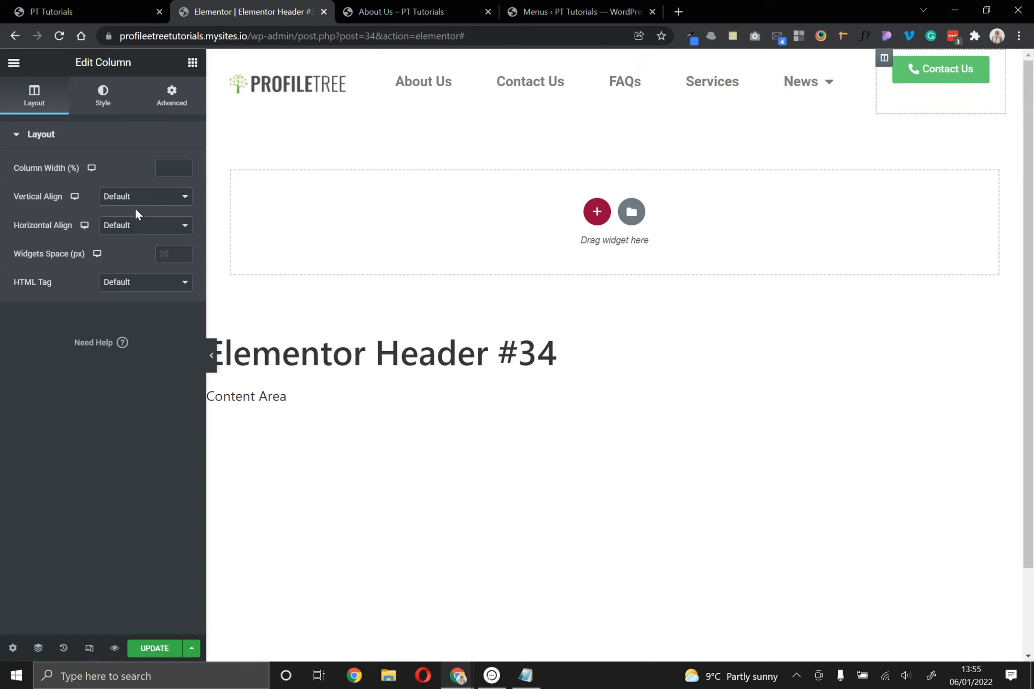
{"action": "left_click", "coordinate": [159, 200]}
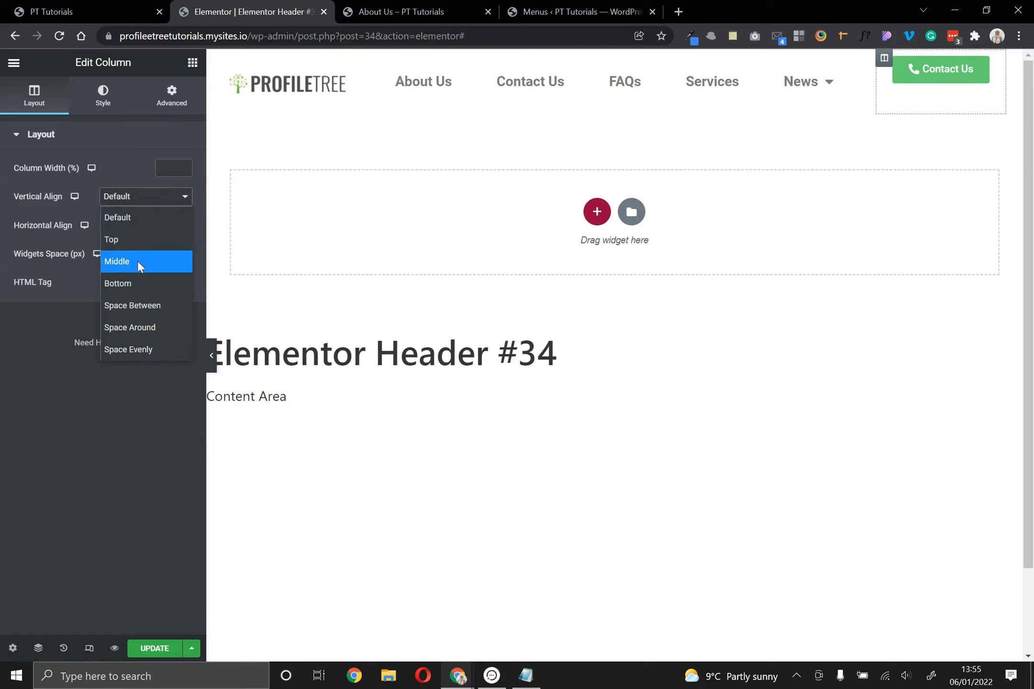
{"action": "left_click", "coordinate": [139, 263]}
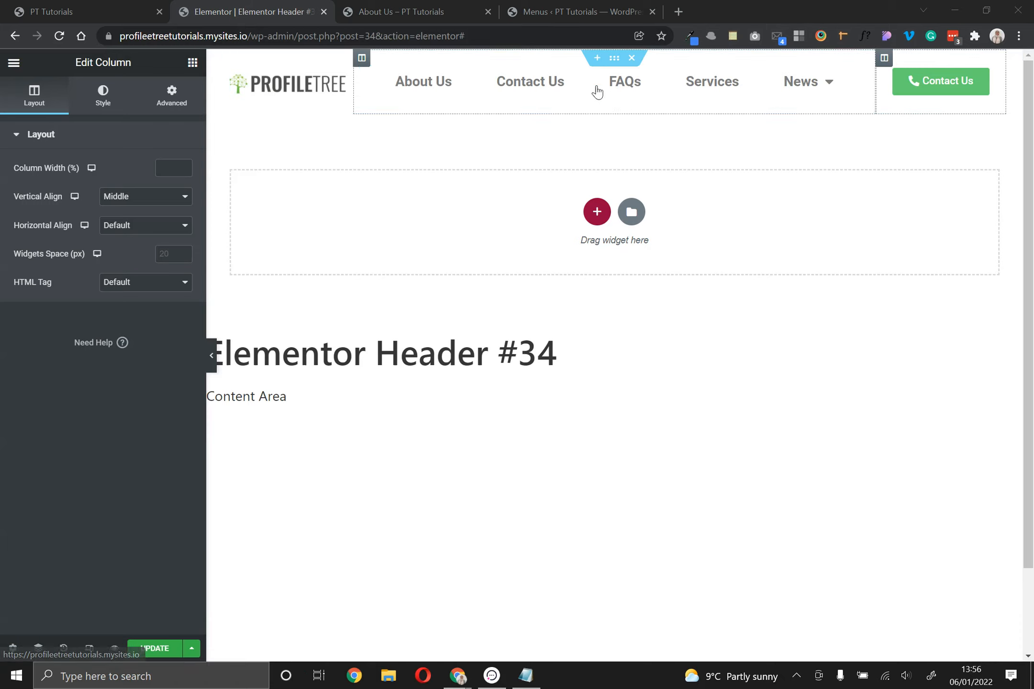
Add a box shadow with default values to the header section's border and preview the header without the editing panel
{"action": "left_click", "coordinate": [614, 58]}
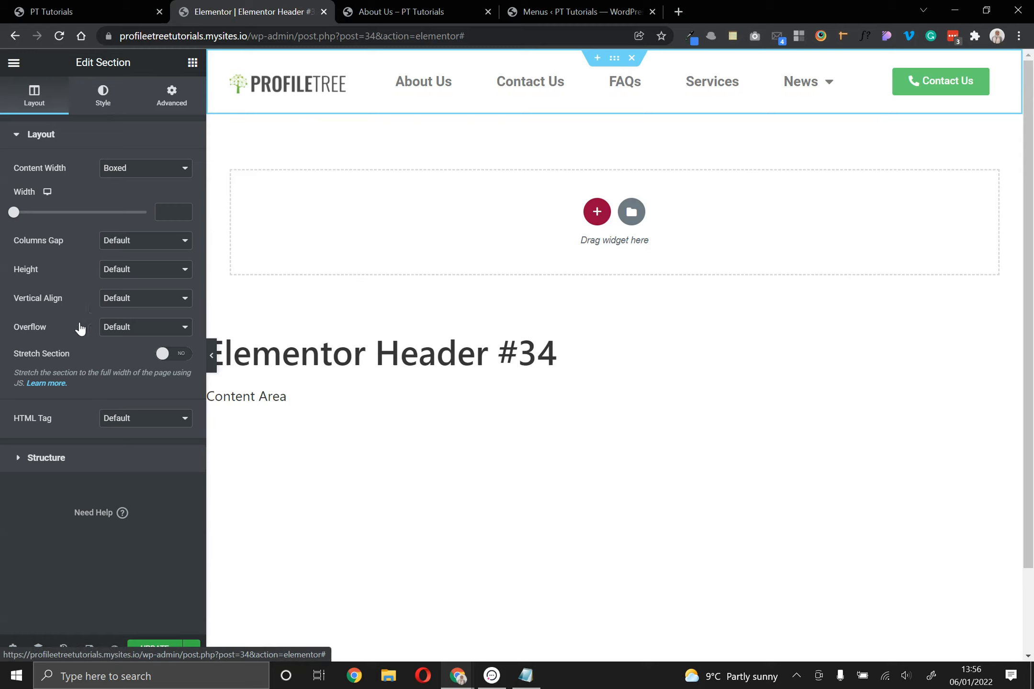
{"action": "left_click", "coordinate": [103, 96]}
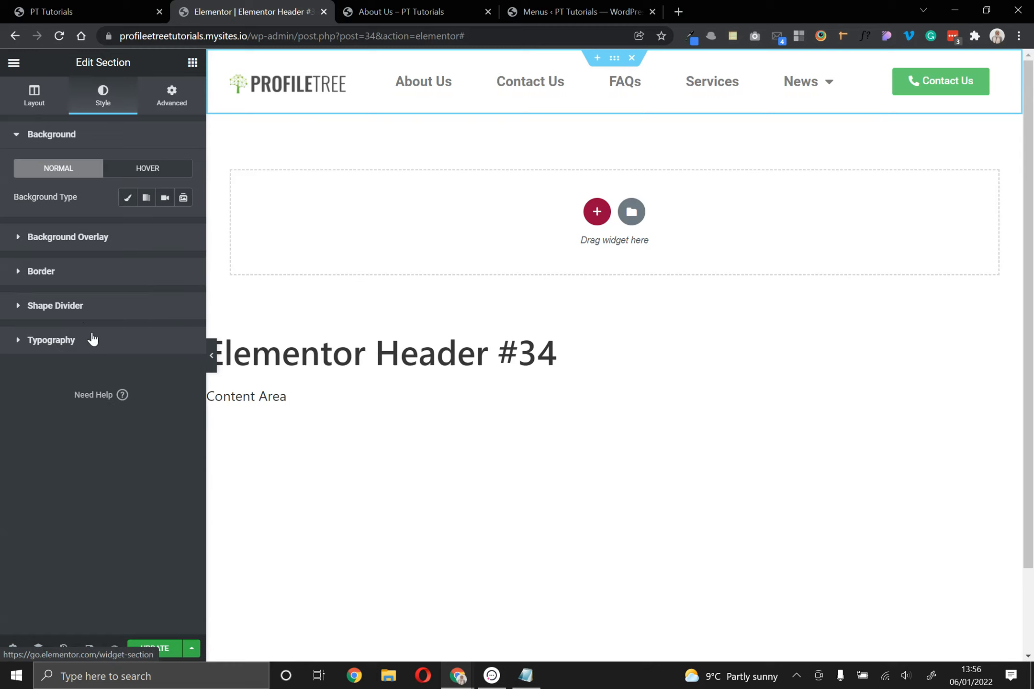
{"action": "left_click", "coordinate": [96, 282]}
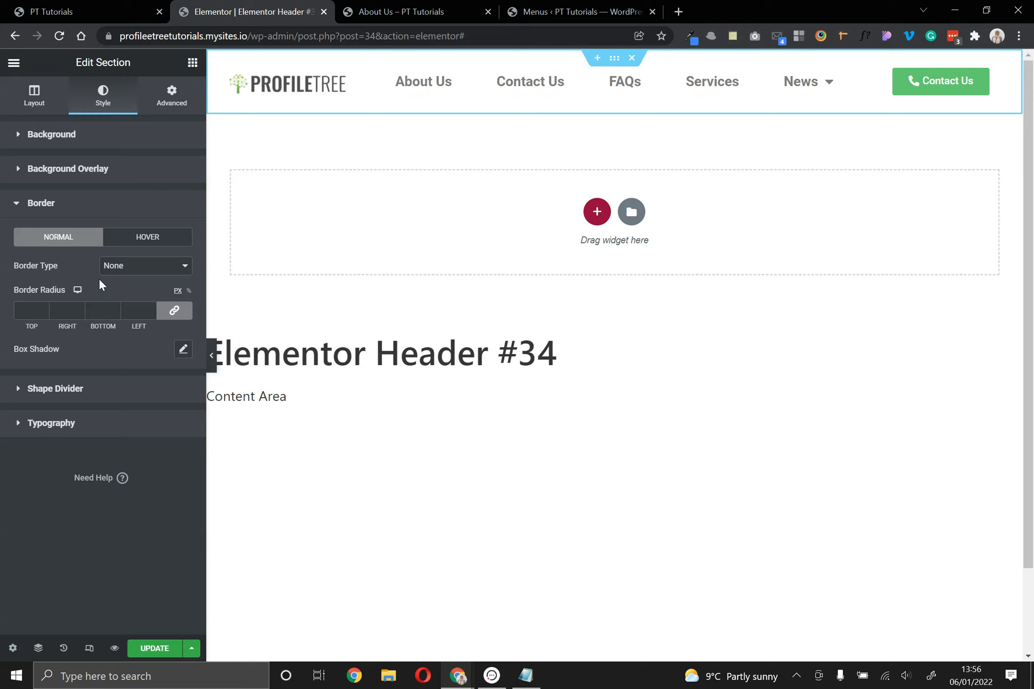
{"action": "left_click", "coordinate": [183, 349]}
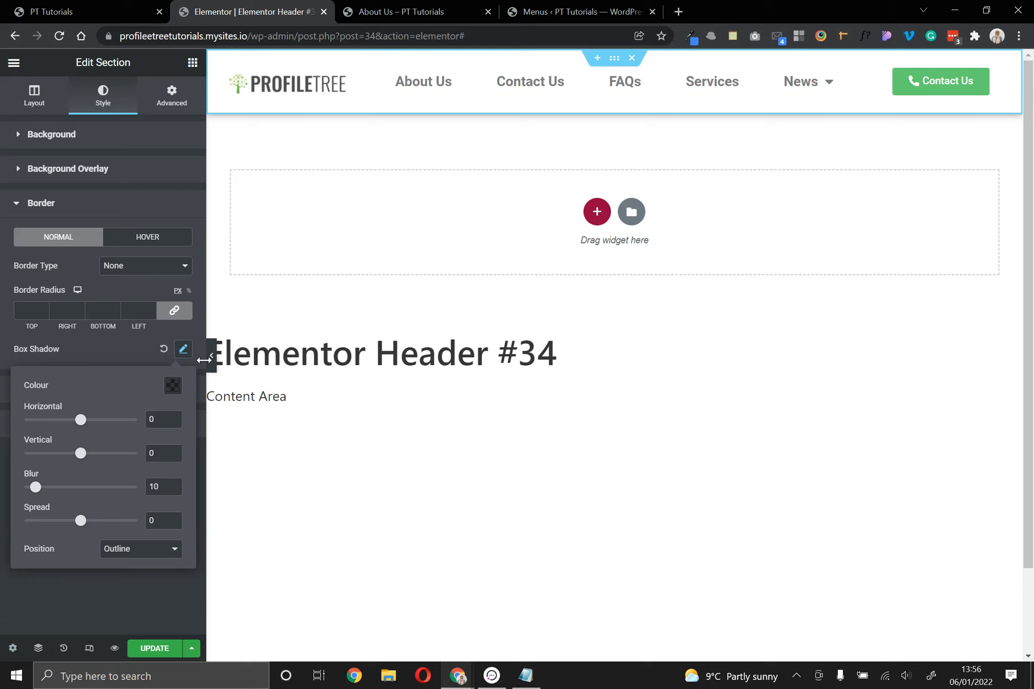
{"action": "left_click", "coordinate": [173, 207]}
{"action": "left_click", "coordinate": [211, 356]}
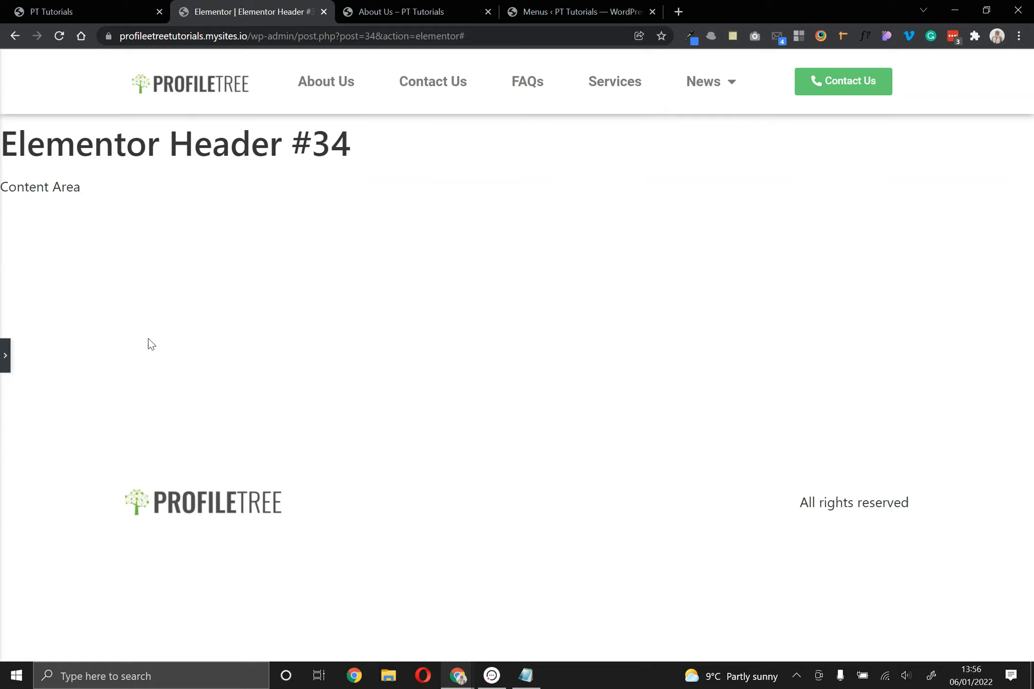
{"action": "left_click", "coordinate": [5, 355]}
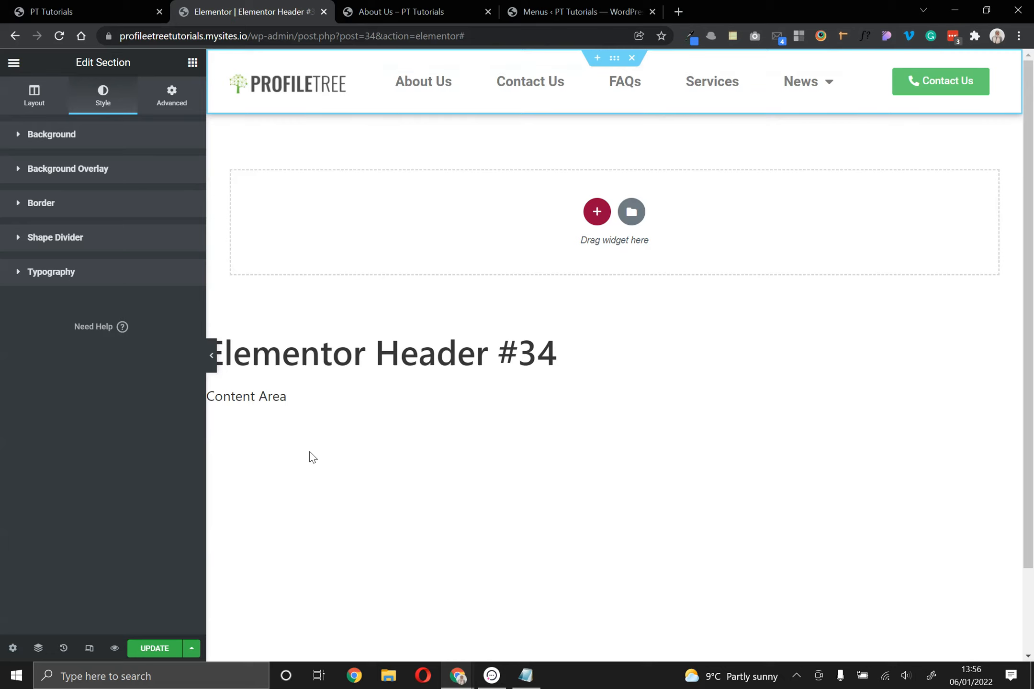
Set the navigation menu's font size to 12 px for the tablet layout
{"action": "left_click", "coordinate": [89, 648]}
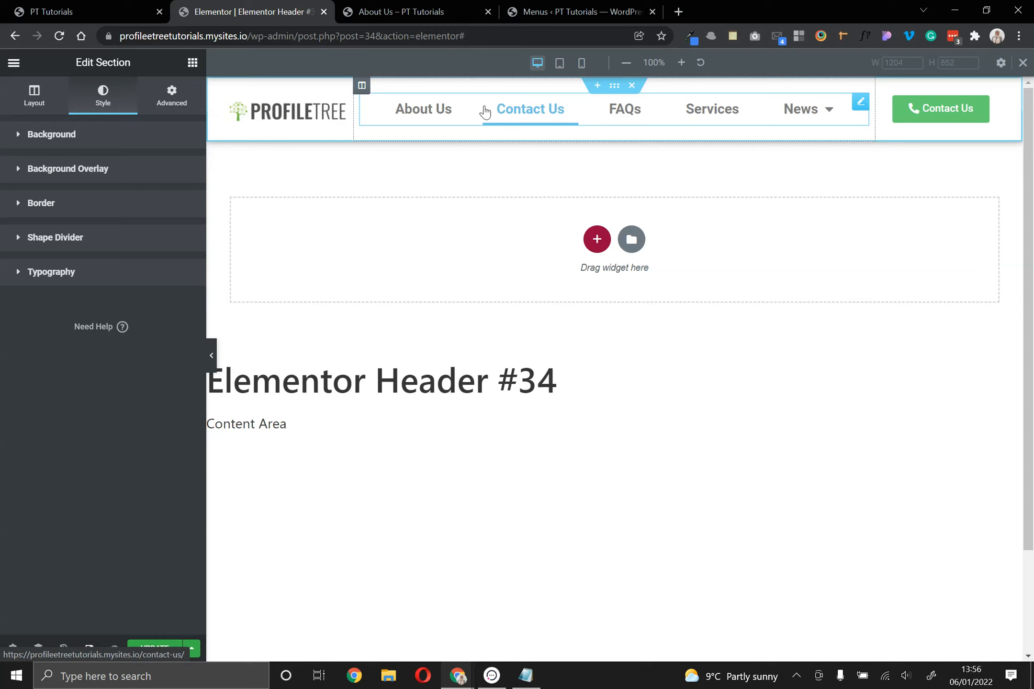
{"action": "left_click", "coordinate": [561, 66]}
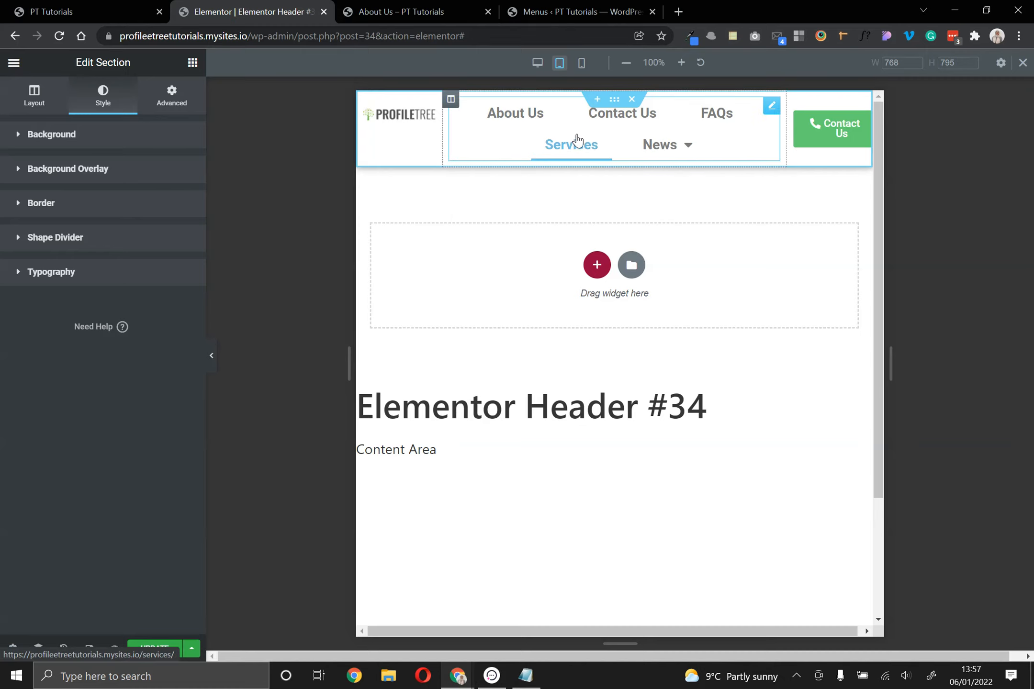
{"action": "left_click", "coordinate": [772, 106]}
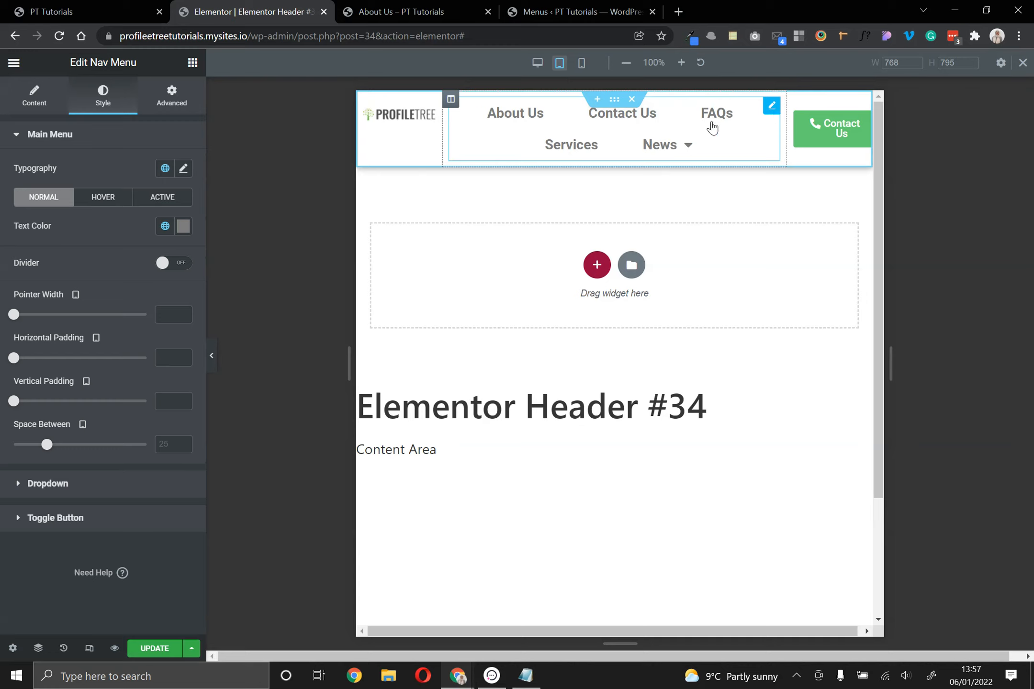
{"action": "left_click", "coordinate": [183, 169]}
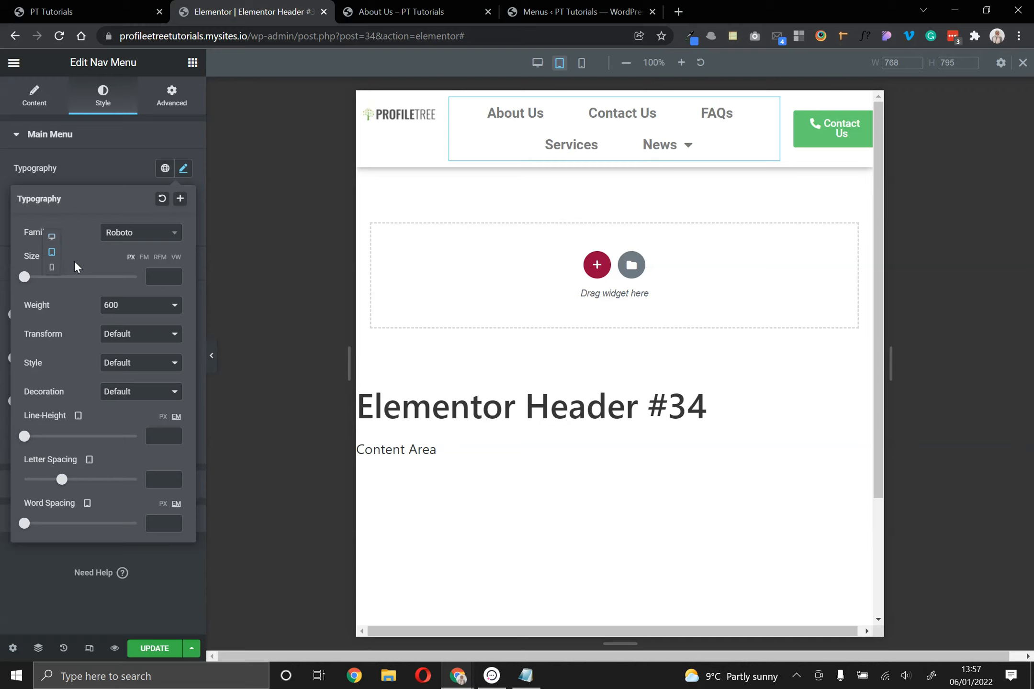
{"action": "left_click", "coordinate": [50, 269]}
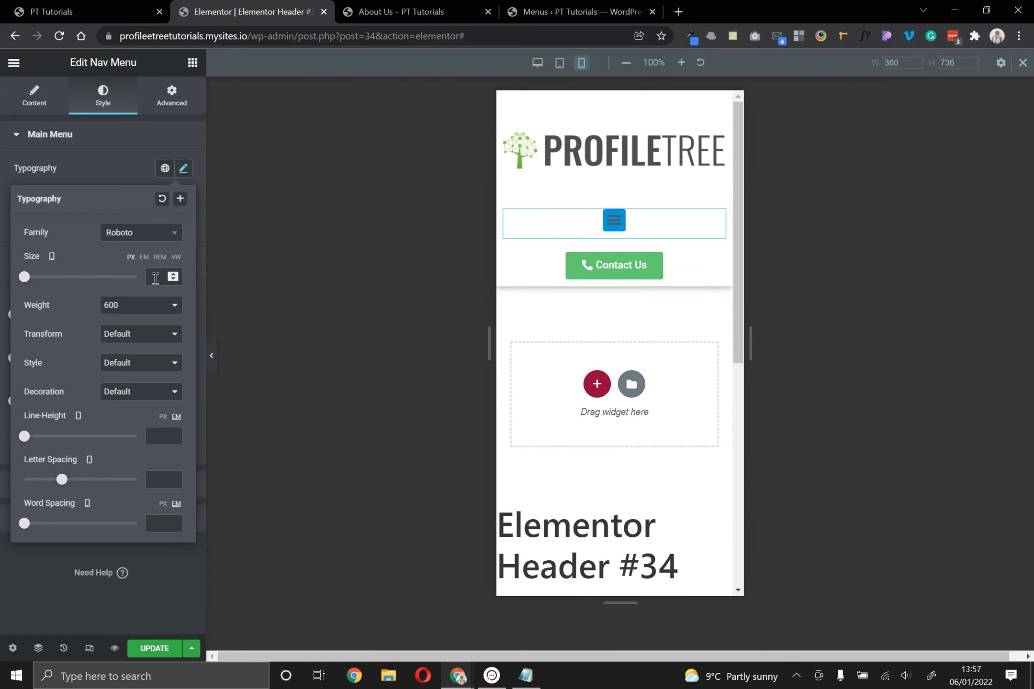
{"action": "left_click", "coordinate": [52, 256]}
{"action": "left_click", "coordinate": [51, 237]}
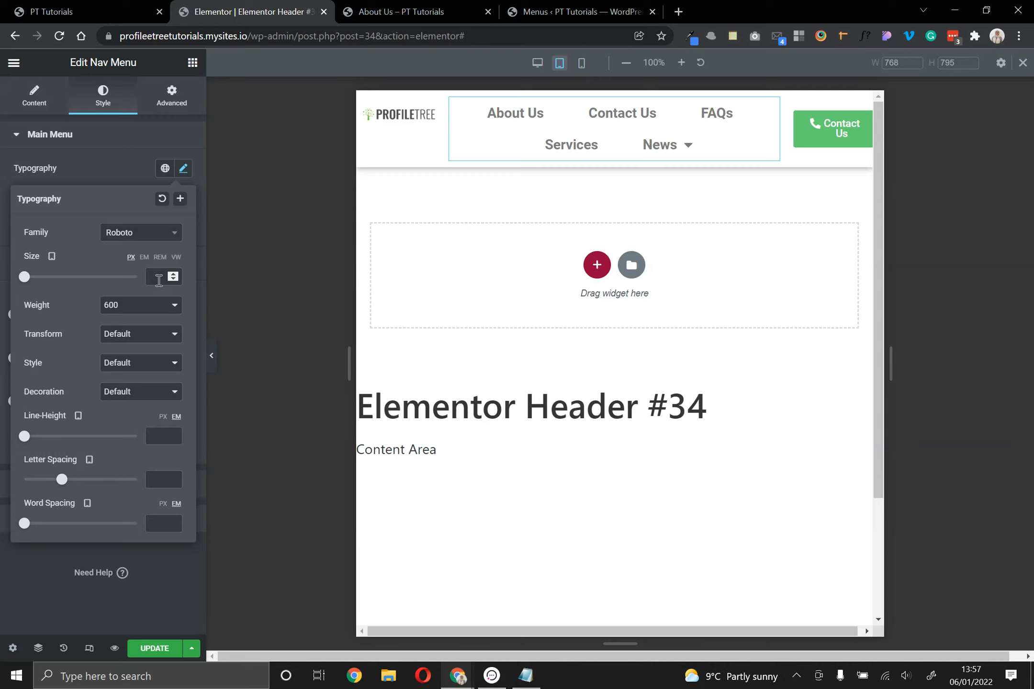
{"action": "type", "text": "12"}
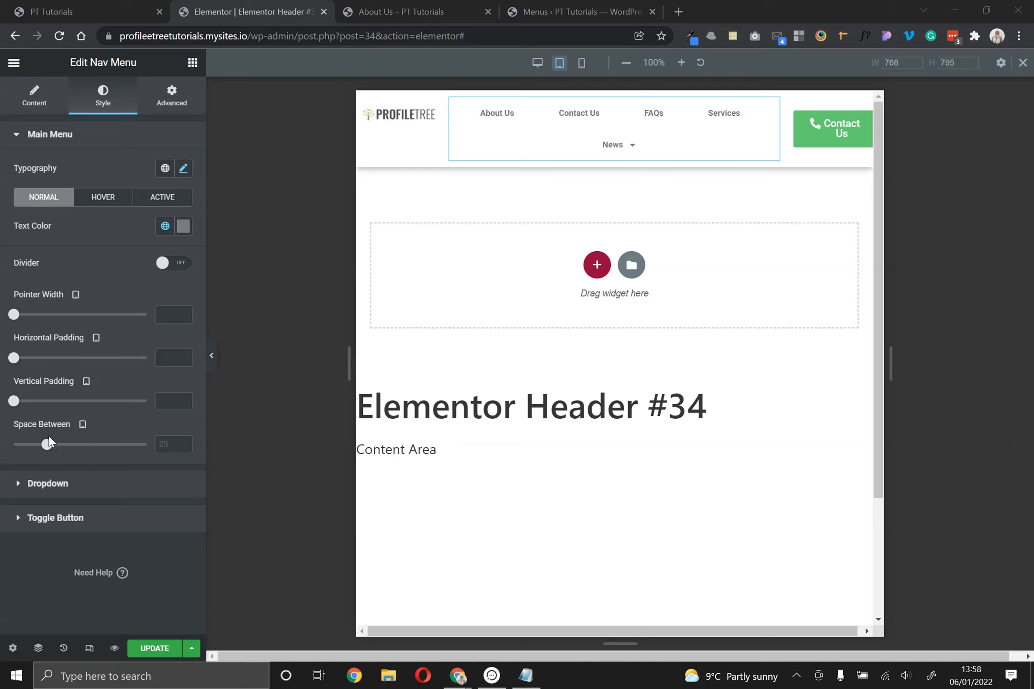
Reduce the navigation menu's space between items to 2 for tablet and check the spacing in the other device layouts
{"action": "left_click_drag", "start_coordinate": [50, 447], "coordinate": [20, 451]}
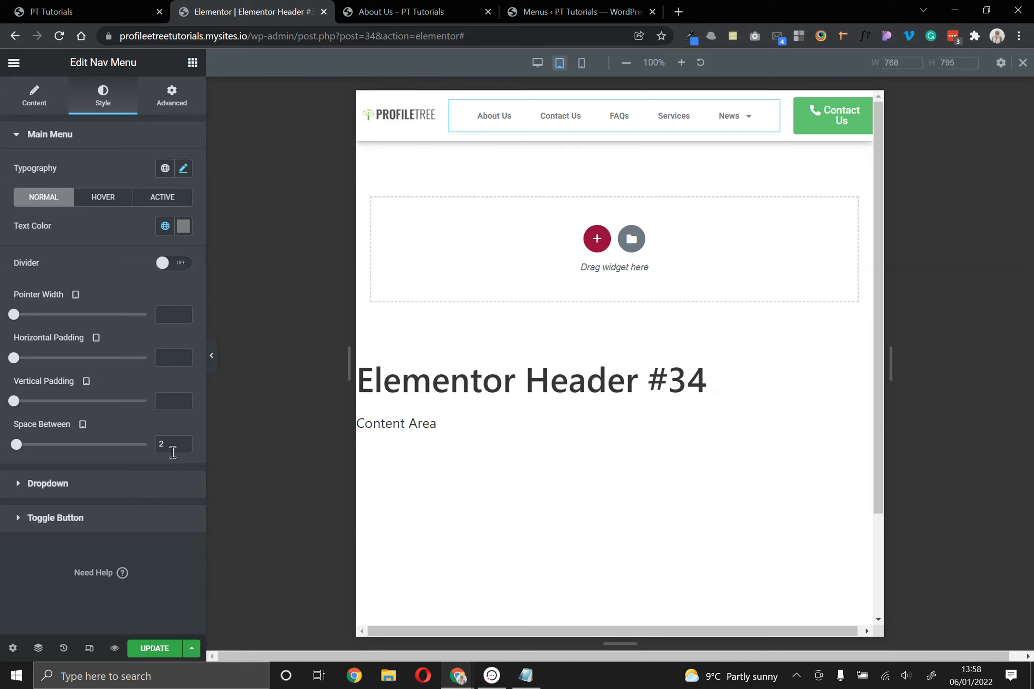
{"action": "left_click", "coordinate": [83, 425]}
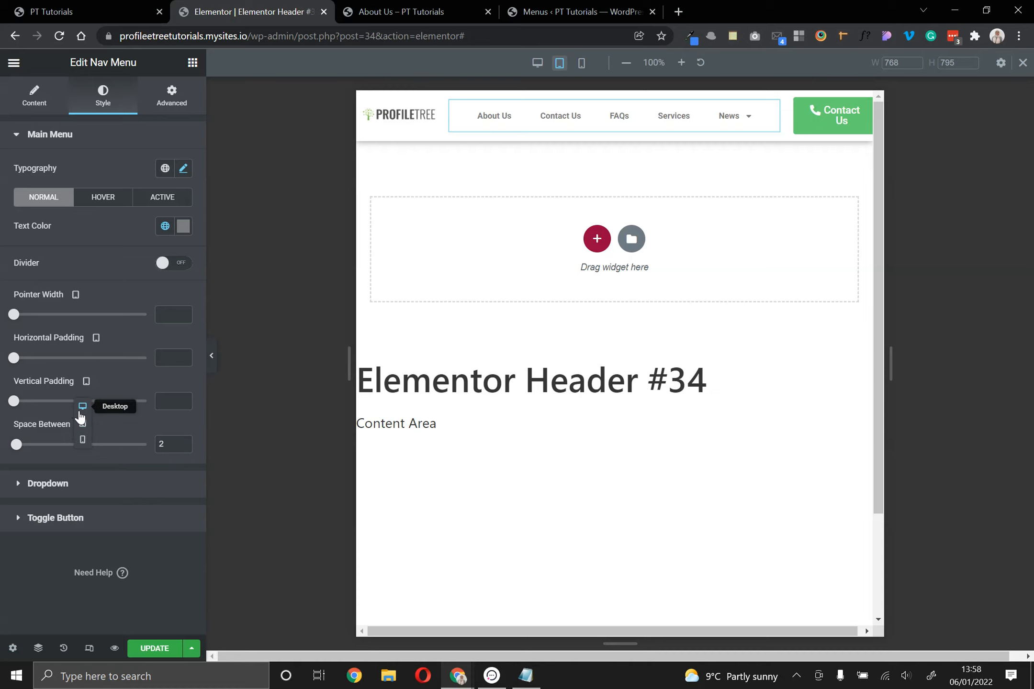
{"action": "left_click", "coordinate": [82, 406]}
{"action": "left_click", "coordinate": [82, 424]}
{"action": "left_click", "coordinate": [83, 458]}
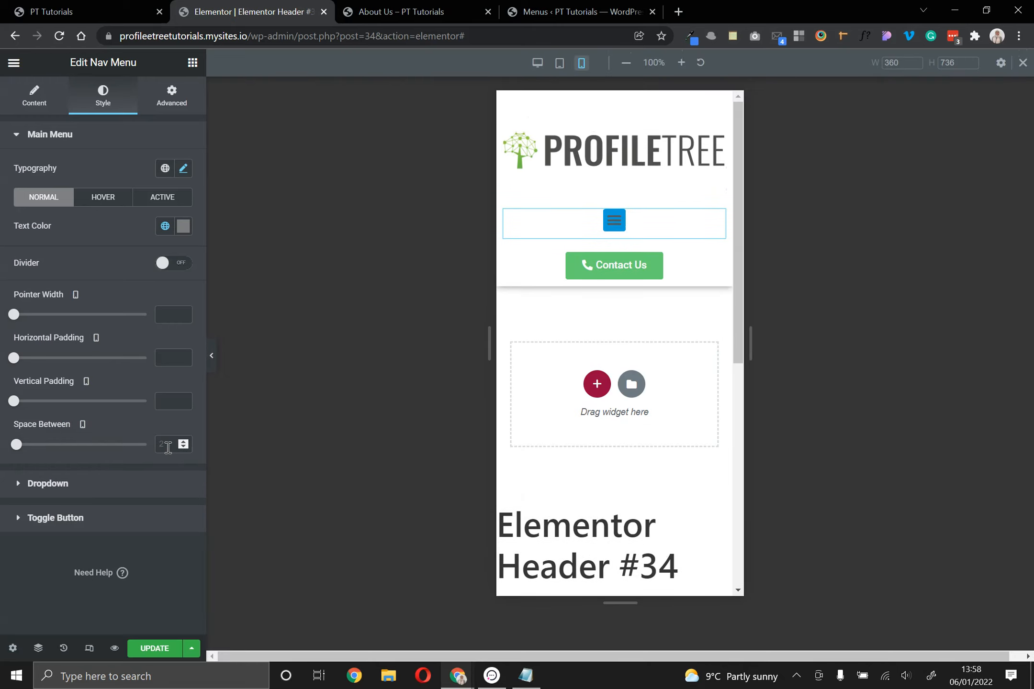
{"action": "left_click", "coordinate": [82, 424]}
{"action": "left_click", "coordinate": [83, 404]}
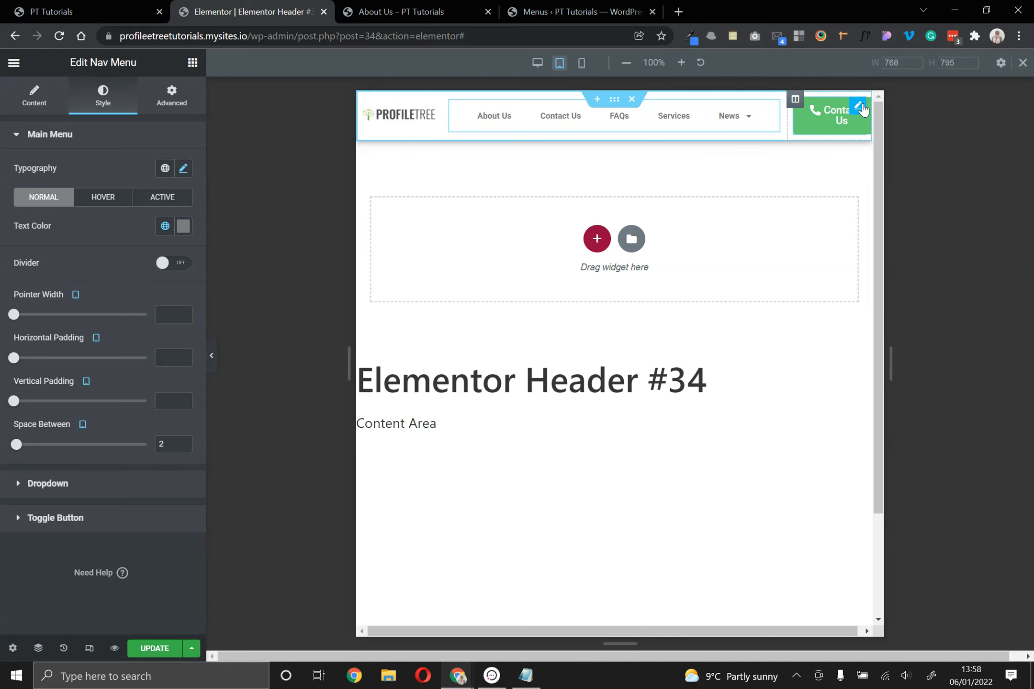
Set the Contact Us button's font size to 14 px and its padding to 8 px on all sides for the tablet layout
{"action": "left_click", "coordinate": [849, 113]}
{"action": "left_click", "coordinate": [113, 94]}
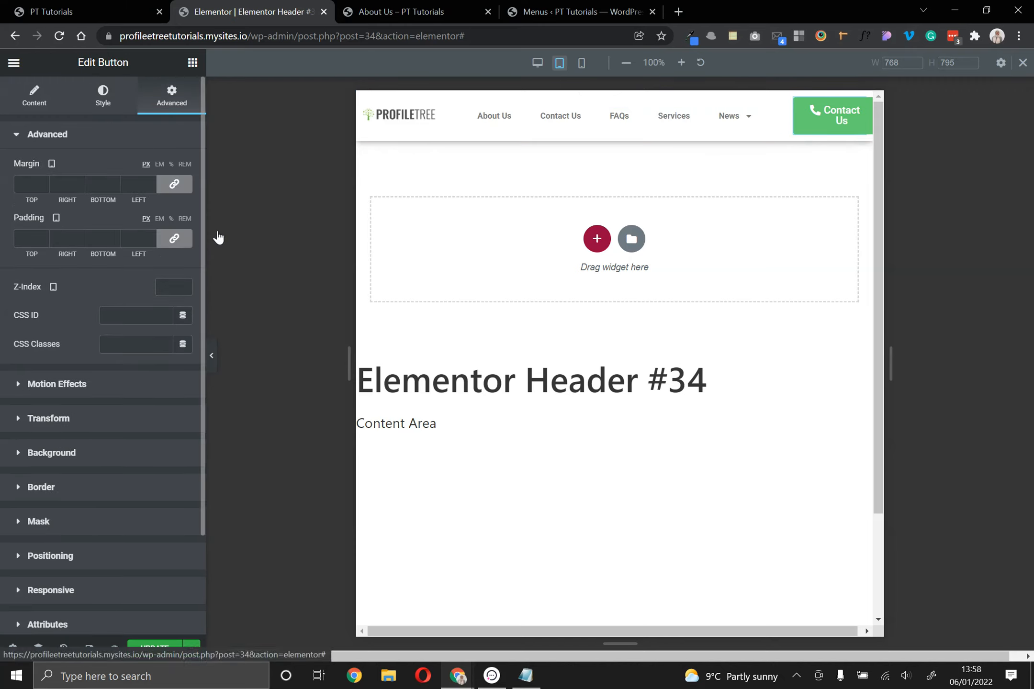
{"action": "left_click", "coordinate": [184, 169]}
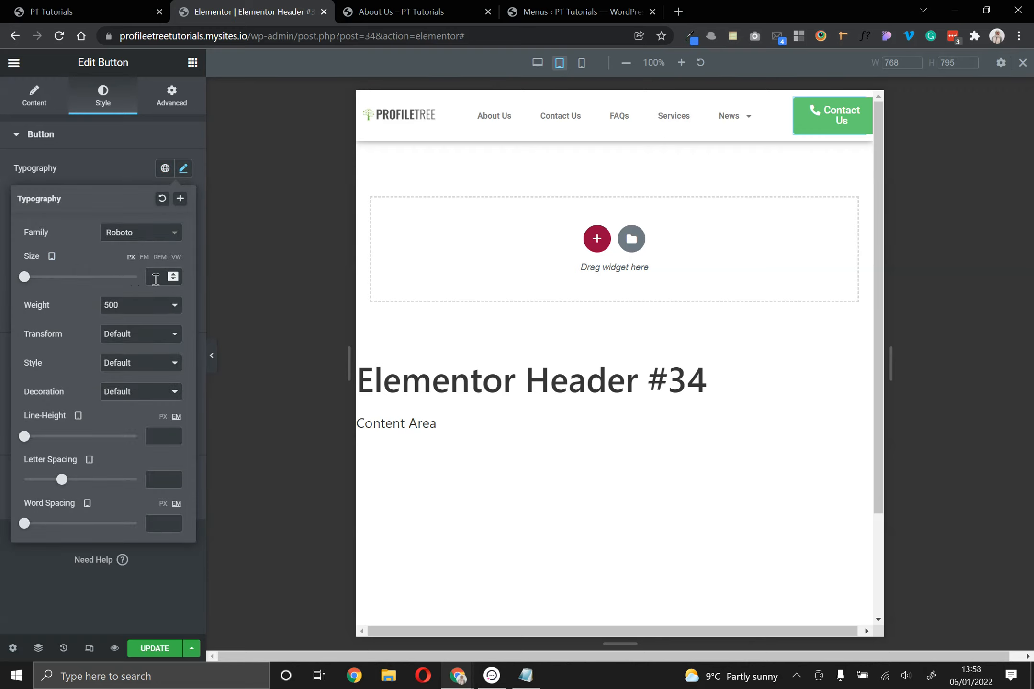
{"action": "left_click", "coordinate": [156, 279]}
{"action": "type", "text": "113"}
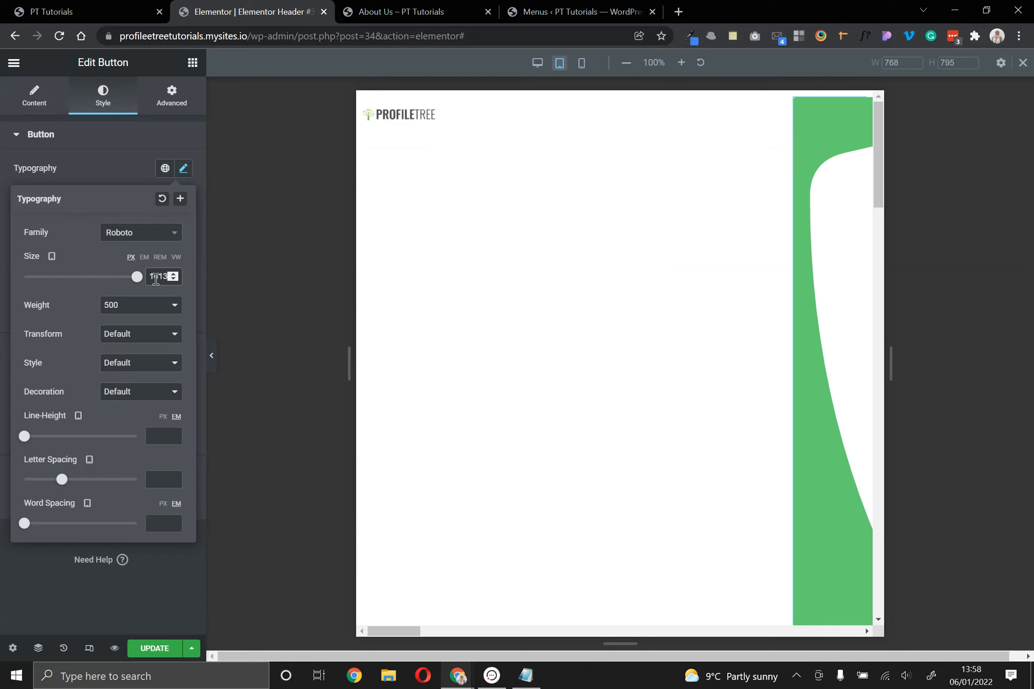
{"action": "key", "text": "BackSpace"}
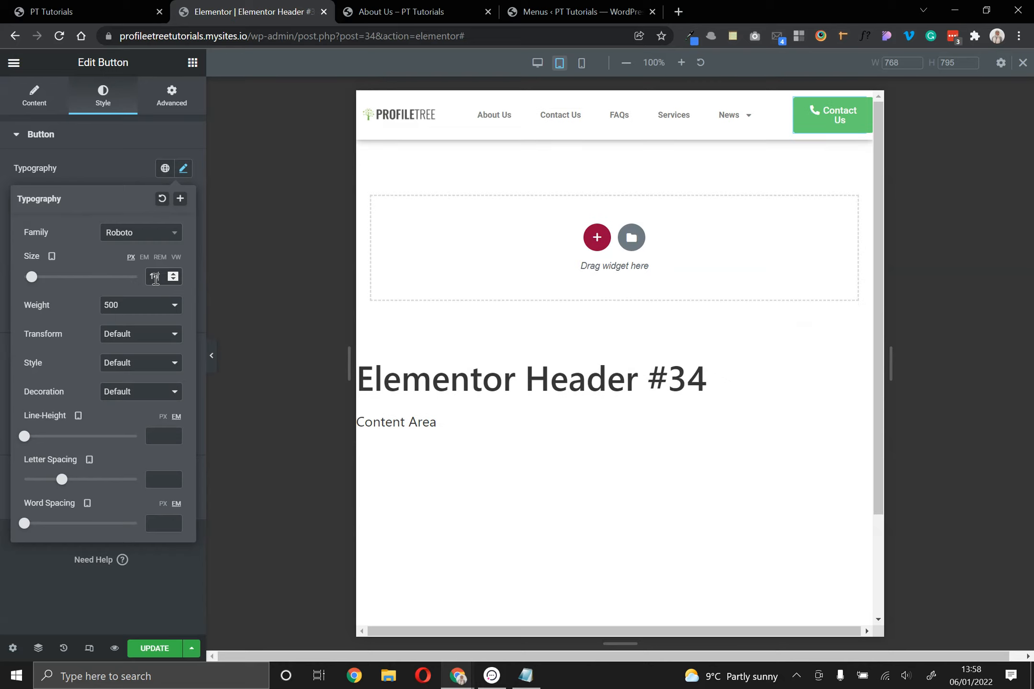
{"action": "key", "text": "BackSpace"}
{"action": "type", "text": "7"}
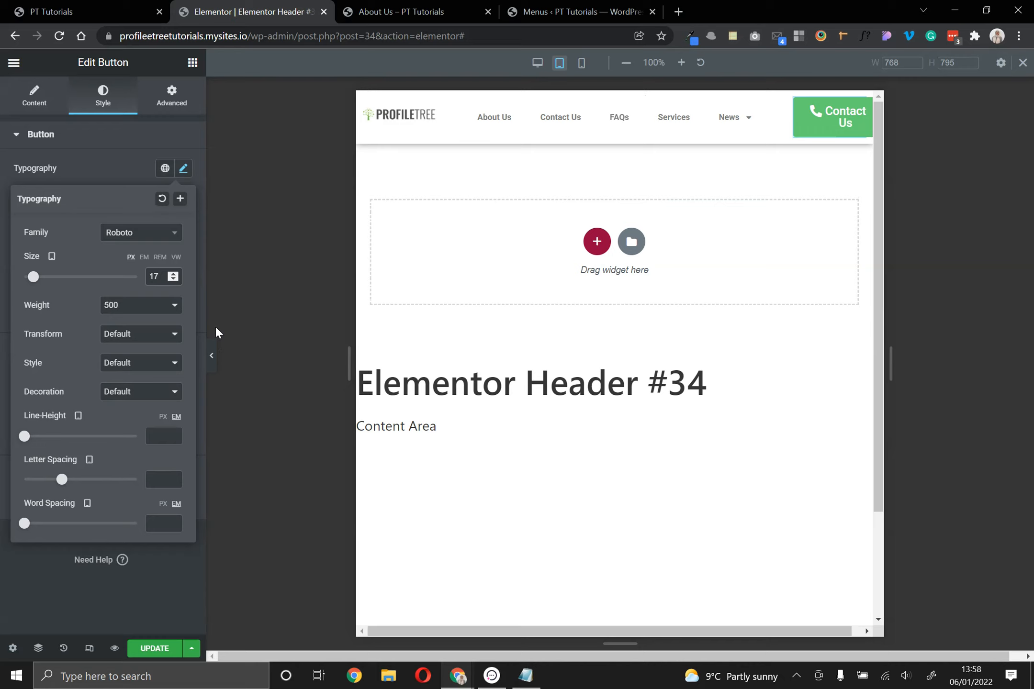
{"action": "key", "text": "BackSpace"}
{"action": "type", "text": "4"}
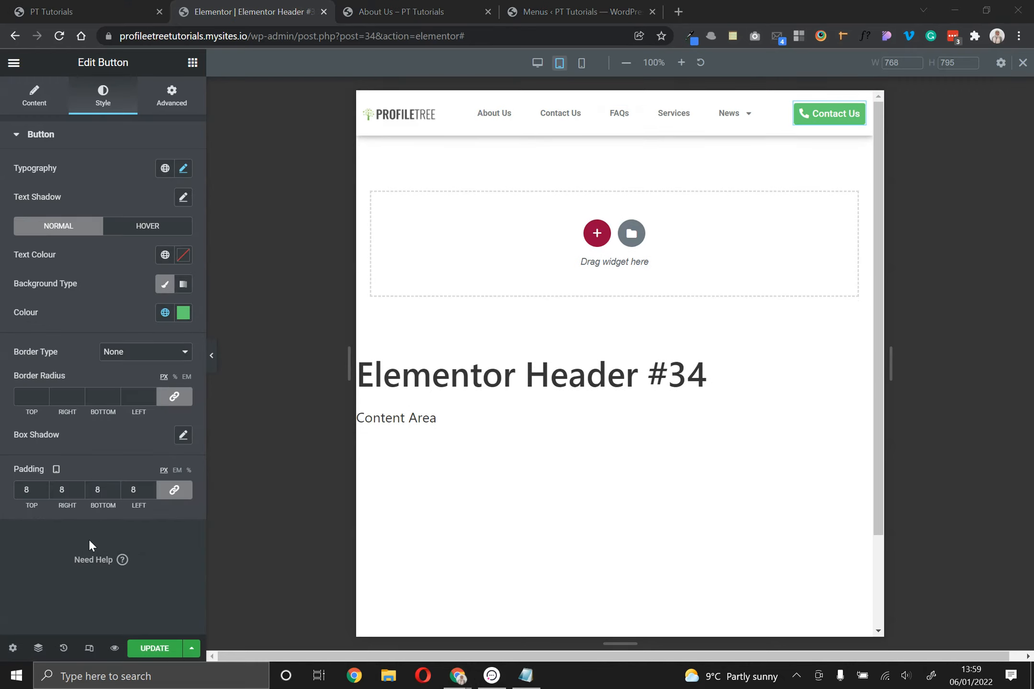
{"action": "left_click", "coordinate": [135, 489]}
For the mobile layout, set the logo column's width to 40% and the navigation menu column's width to 60%
{"action": "left_click", "coordinate": [579, 64]}
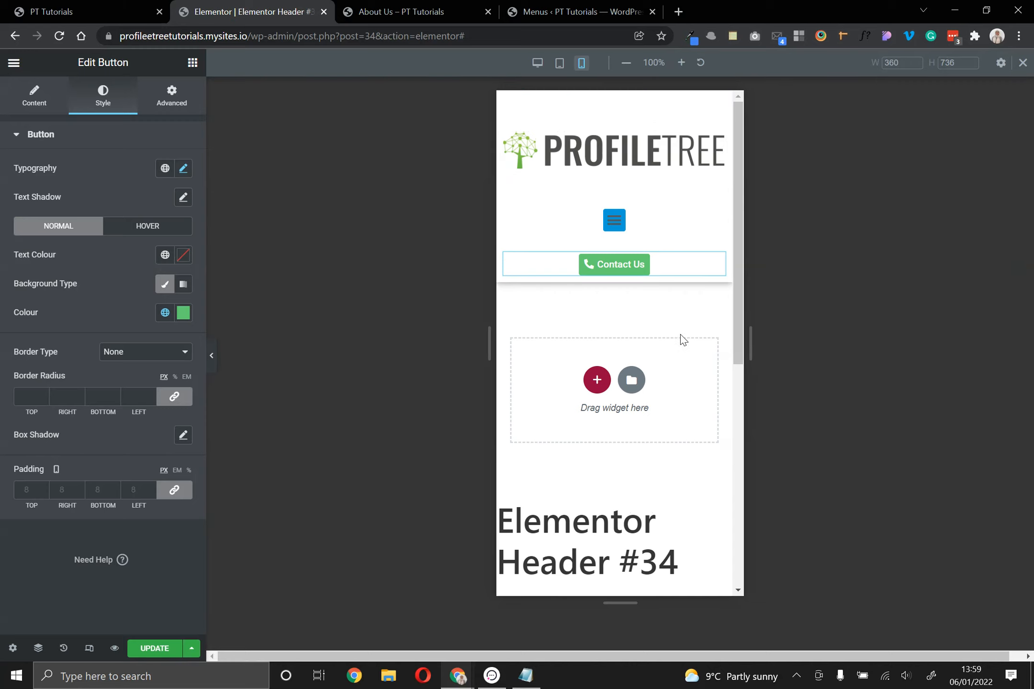
{"action": "left_click", "coordinate": [505, 99]}
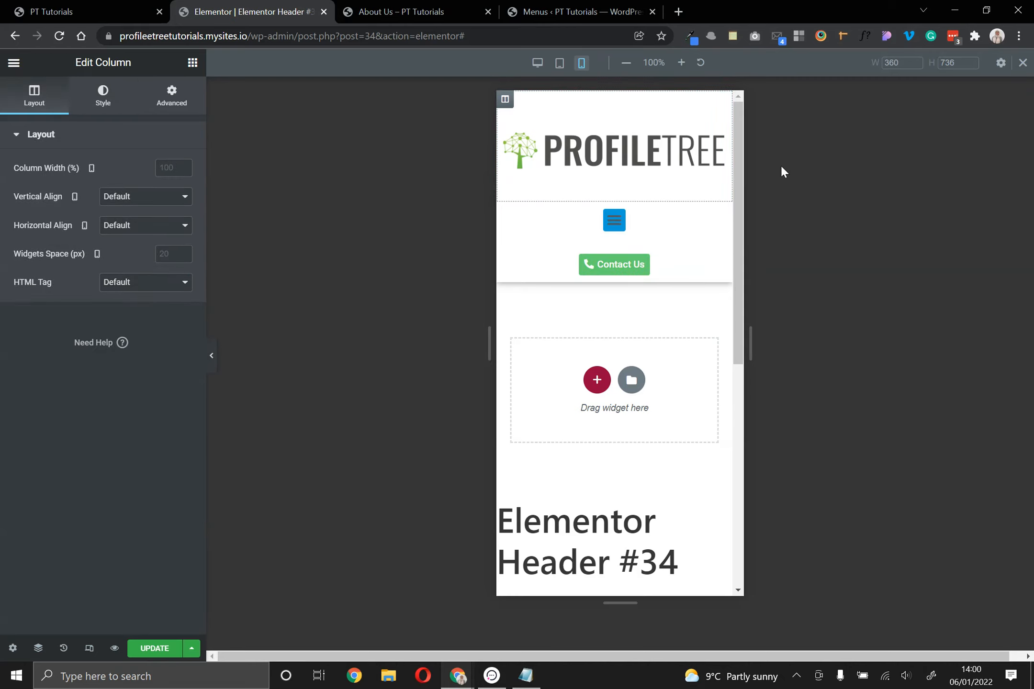
{"action": "left_click", "coordinate": [159, 167]}
{"action": "type", "text": "40"}
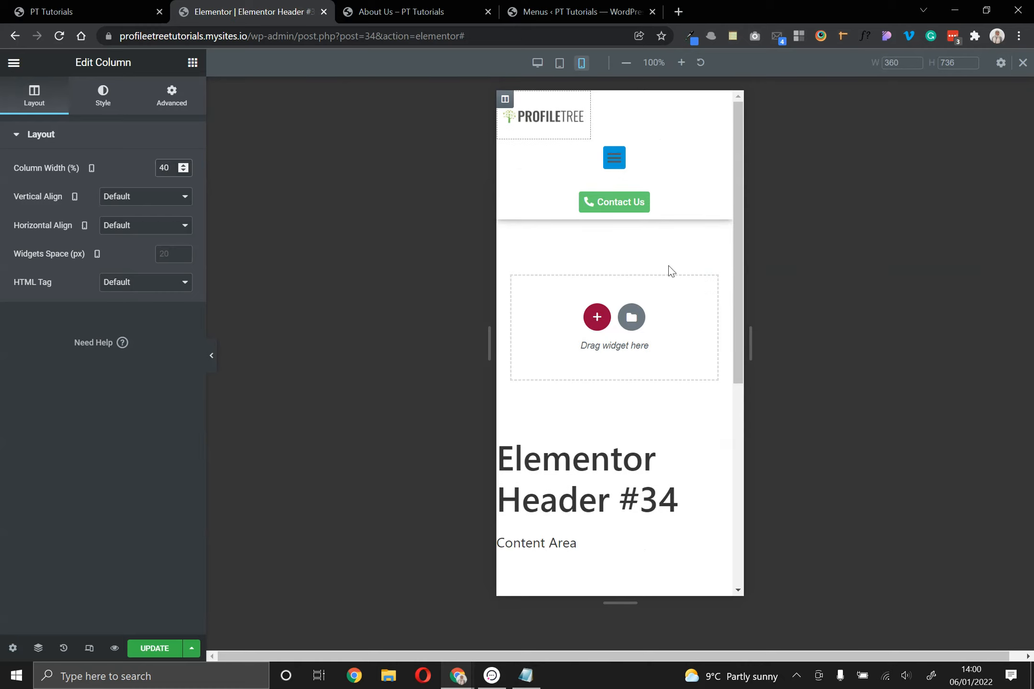
{"action": "left_click", "coordinate": [529, 162]}
{"action": "left_click", "coordinate": [162, 168]}
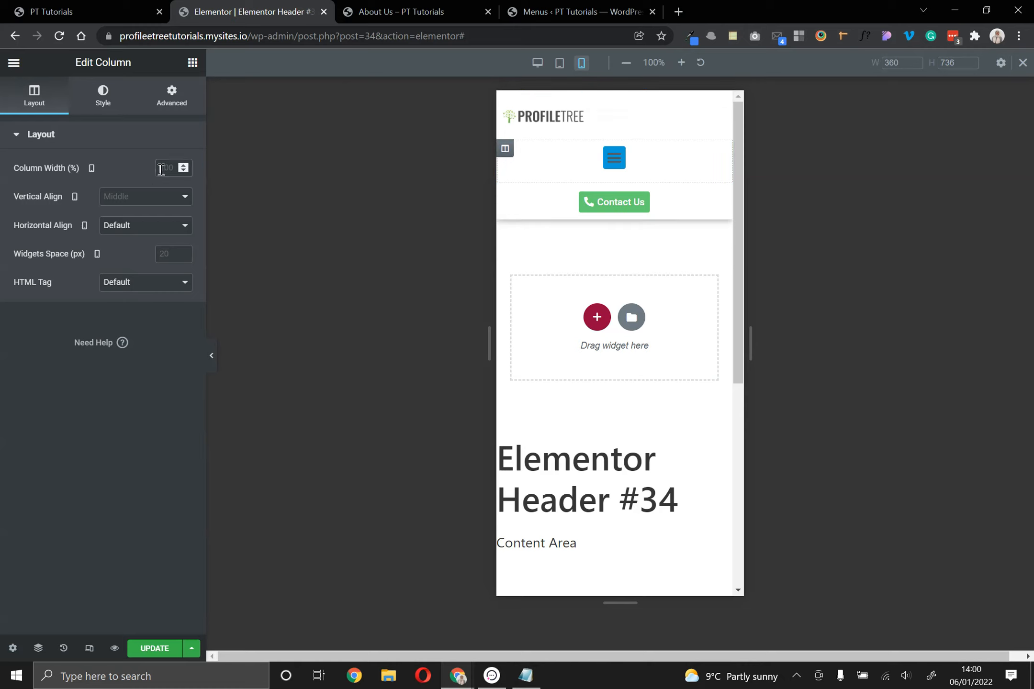
{"action": "type", "text": "60"}
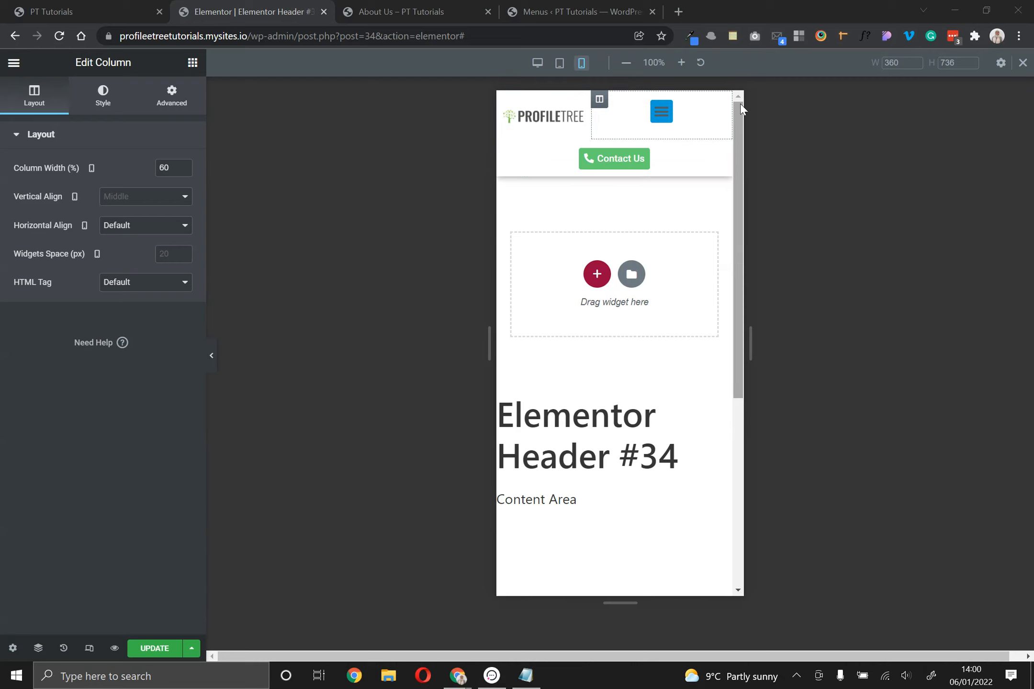
Align the navigation menu's hamburger toggle to the right and check the header in the mobile layout
{"action": "left_click", "coordinate": [716, 111]}
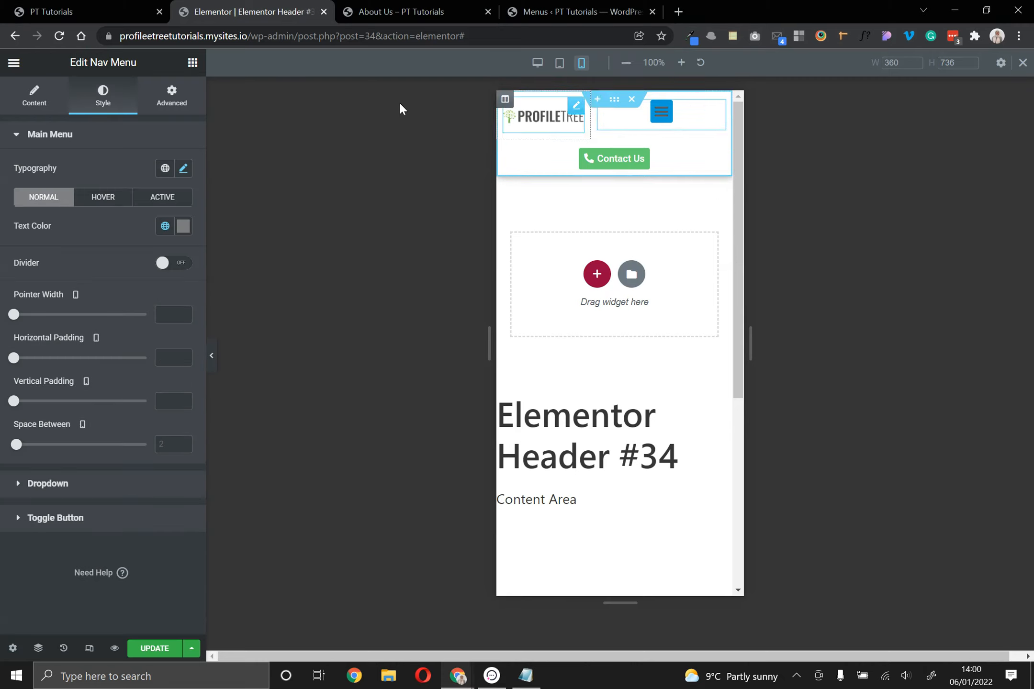
{"action": "left_click", "coordinate": [46, 111]}
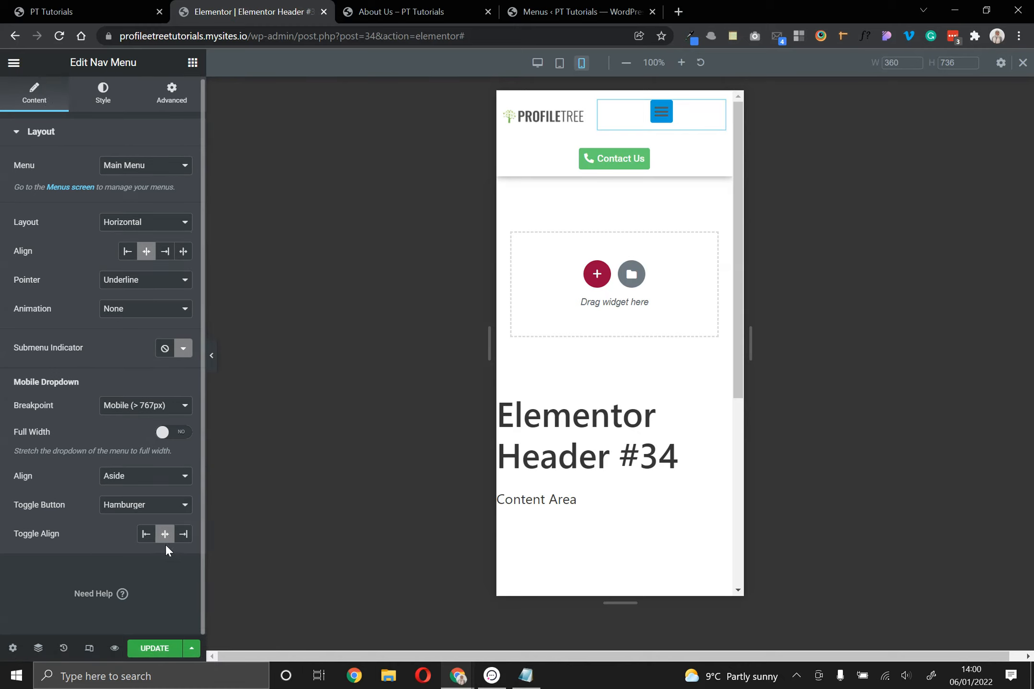
{"action": "left_click", "coordinate": [184, 540]}
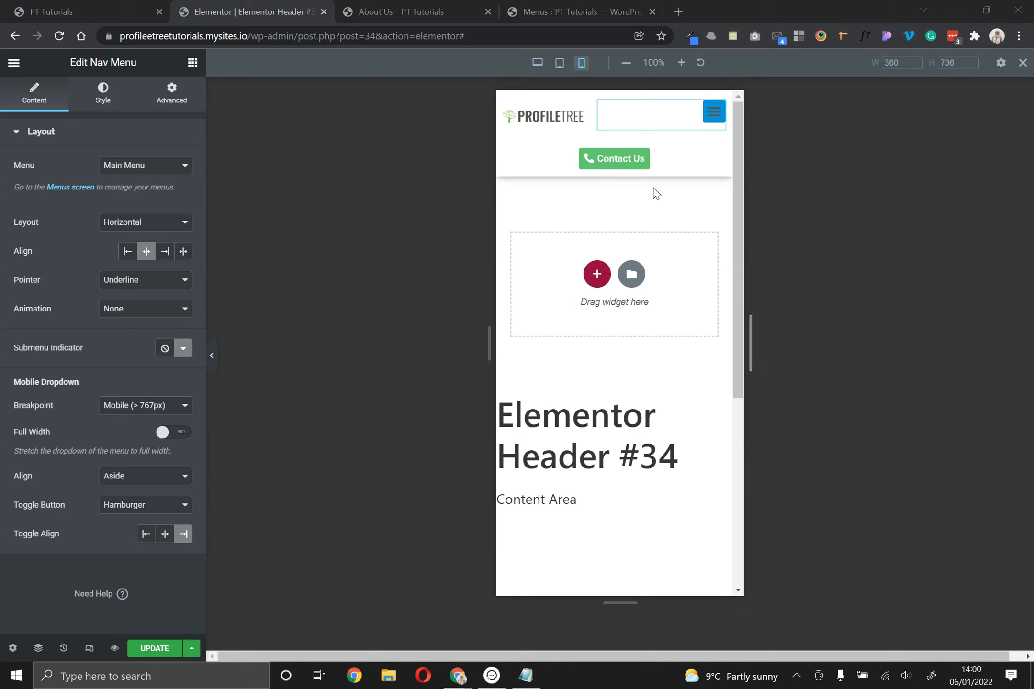
{"action": "scroll", "coordinate": [636, 283], "scroll_direction": "down", "scroll_amount": 5}
{"action": "scroll", "coordinate": [636, 283], "scroll_direction": "up", "scroll_amount": 5}
Return to the desktop layout and publish the updated header
{"action": "left_click", "coordinate": [89, 648]}
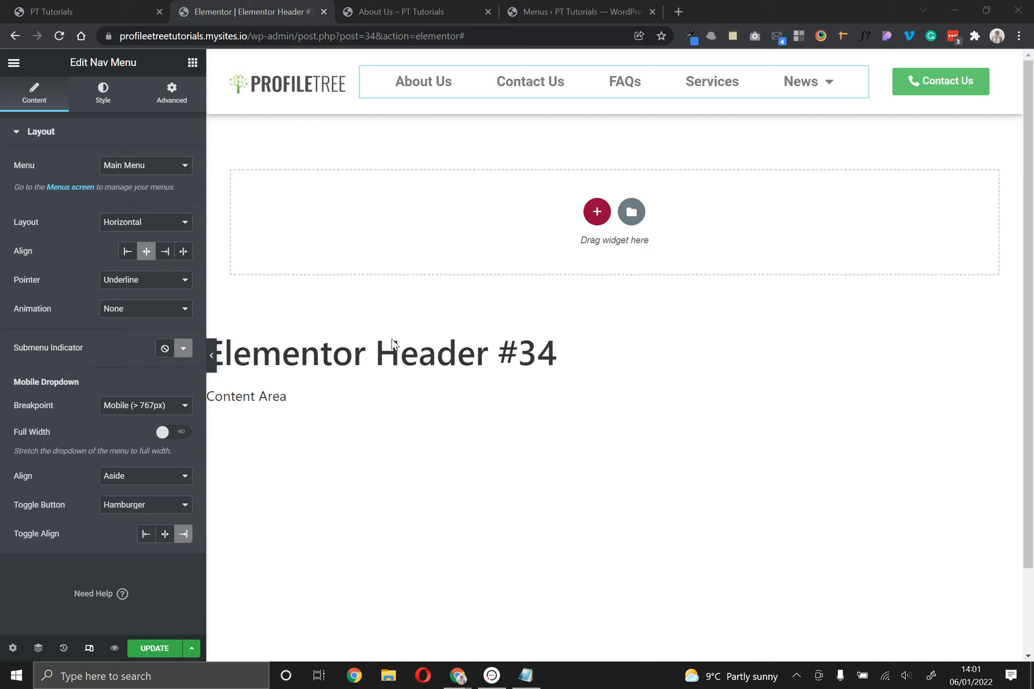
{"action": "left_click", "coordinate": [150, 576]}
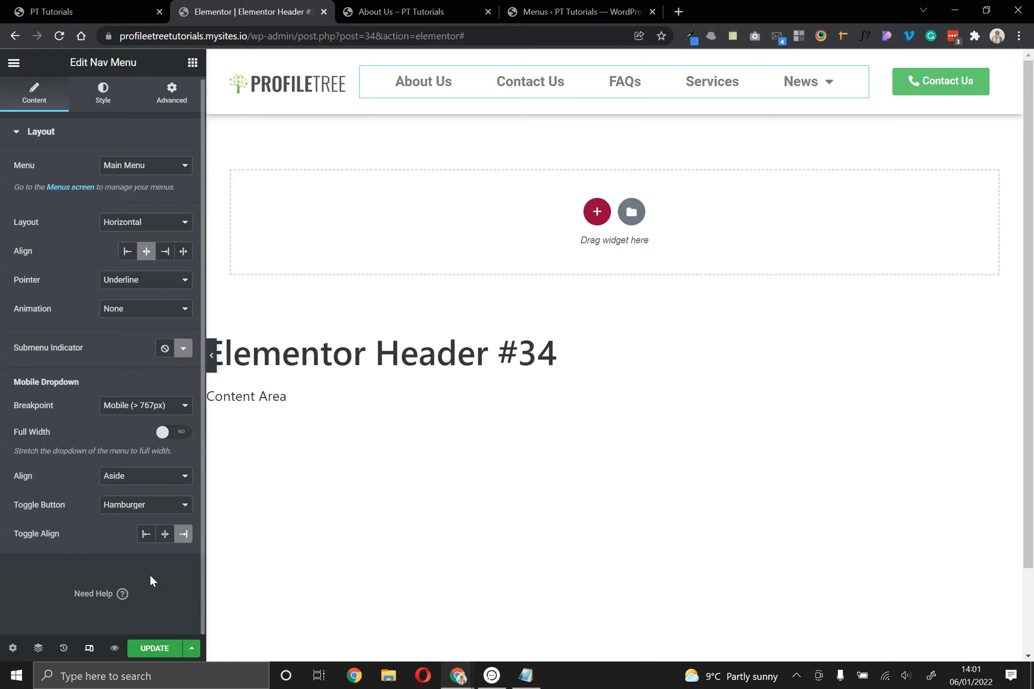
{"action": "left_click", "coordinate": [160, 649]}
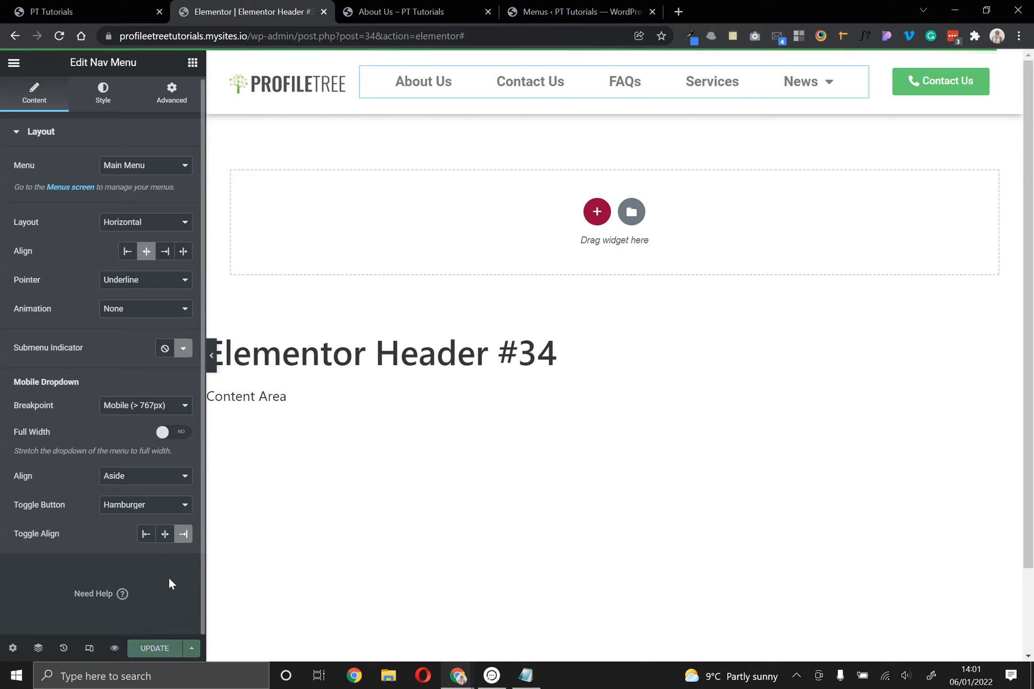
Replace the existing Entire Site entry in the header's display conditions with a newly added condition
{"action": "left_click", "coordinate": [191, 652]}
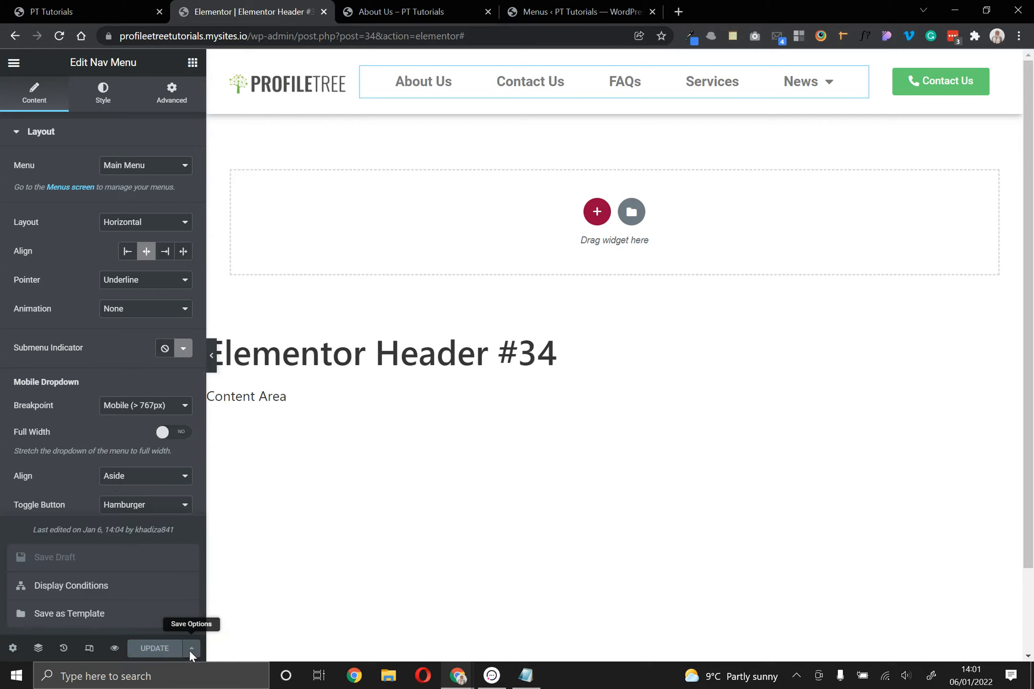
{"action": "left_click", "coordinate": [129, 592]}
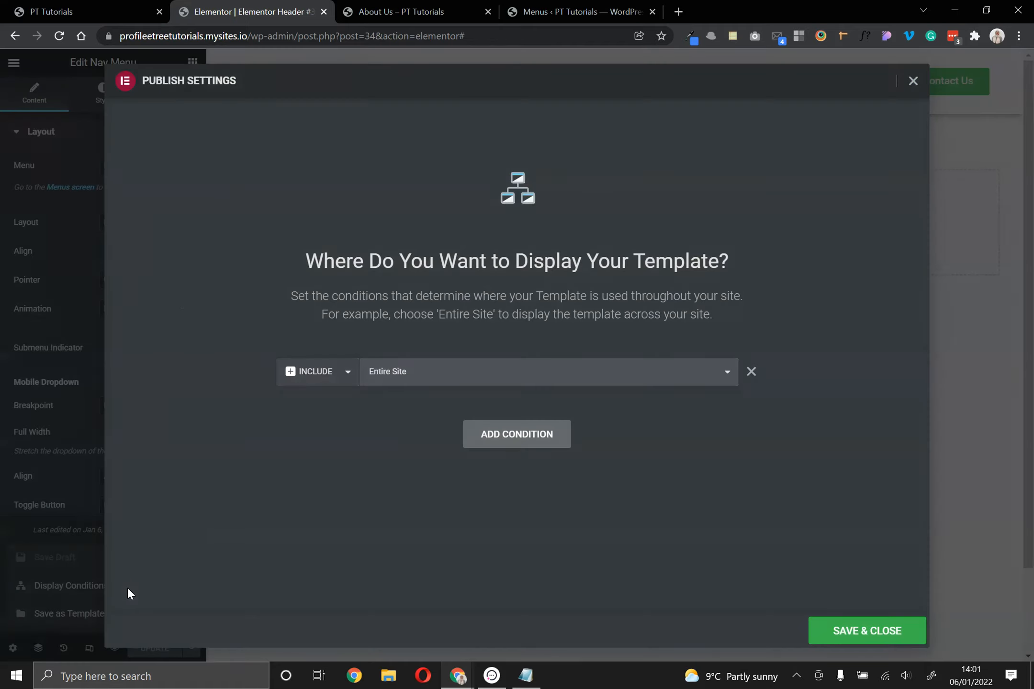
{"action": "left_click", "coordinate": [751, 372]}
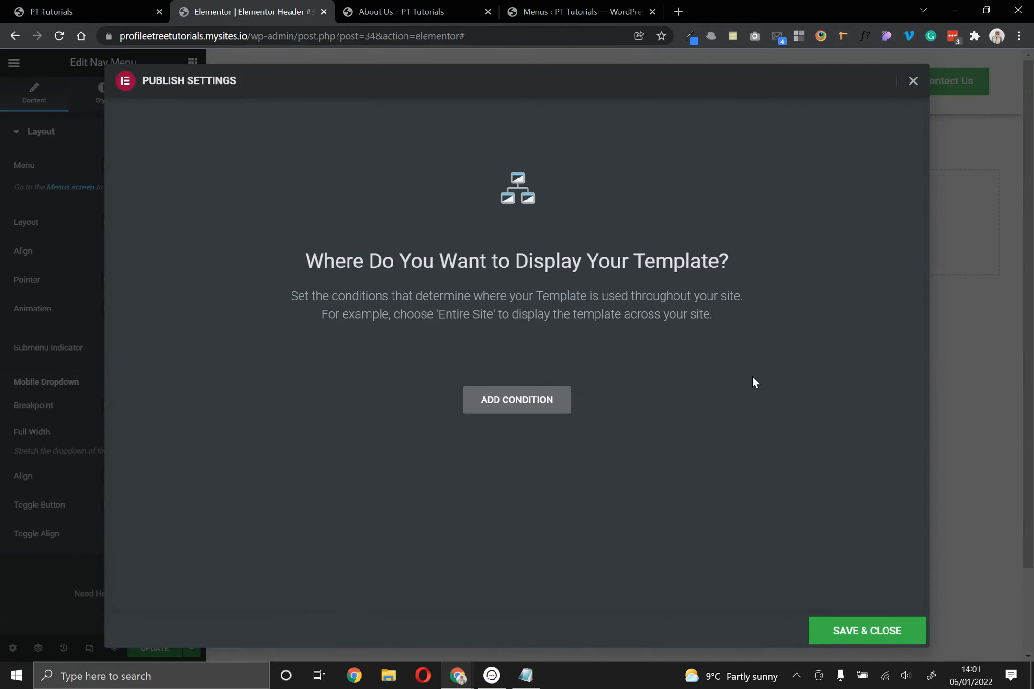
{"action": "left_click", "coordinate": [526, 406]}
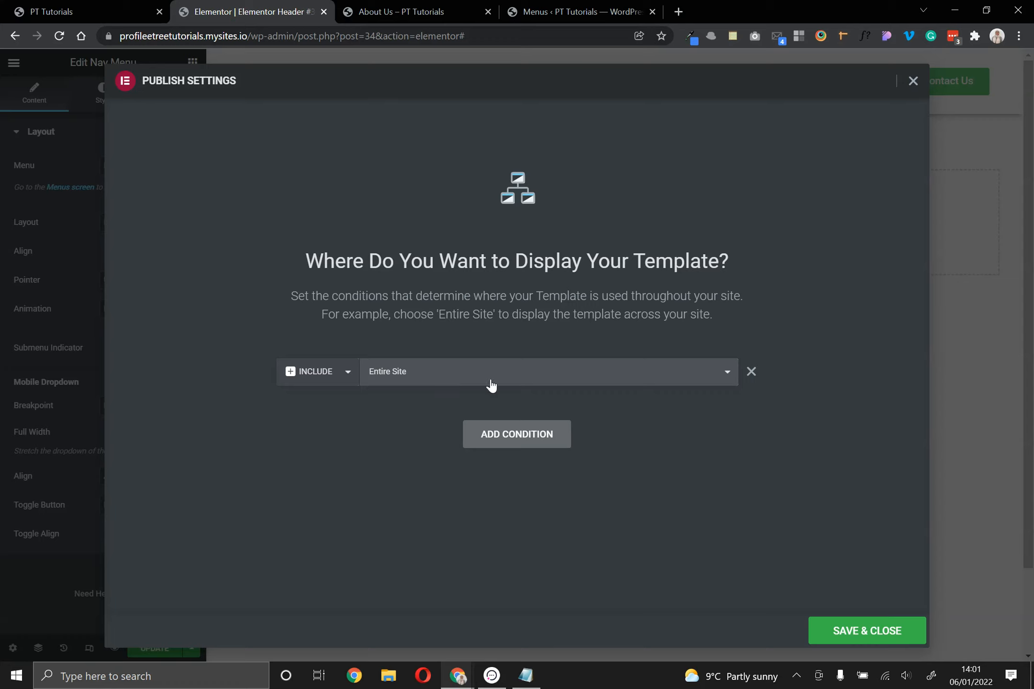
{"action": "left_click", "coordinate": [751, 372]}
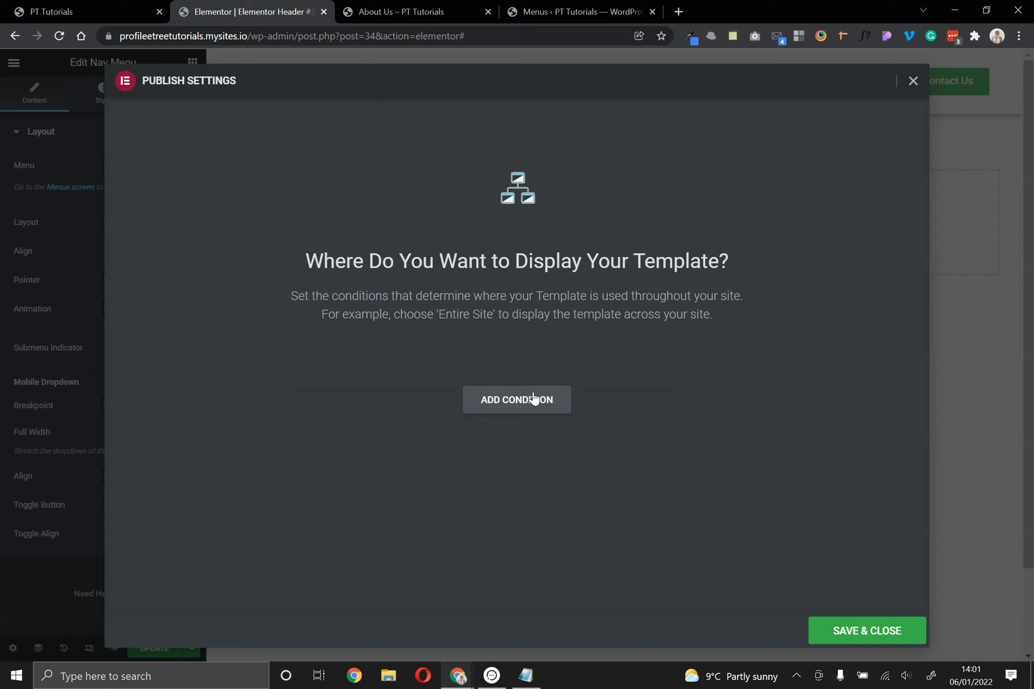
{"action": "left_click", "coordinate": [532, 399]}
Set the display condition to include Singular, Pages, About Us only, and save the publish settings
{"action": "left_click", "coordinate": [543, 377]}
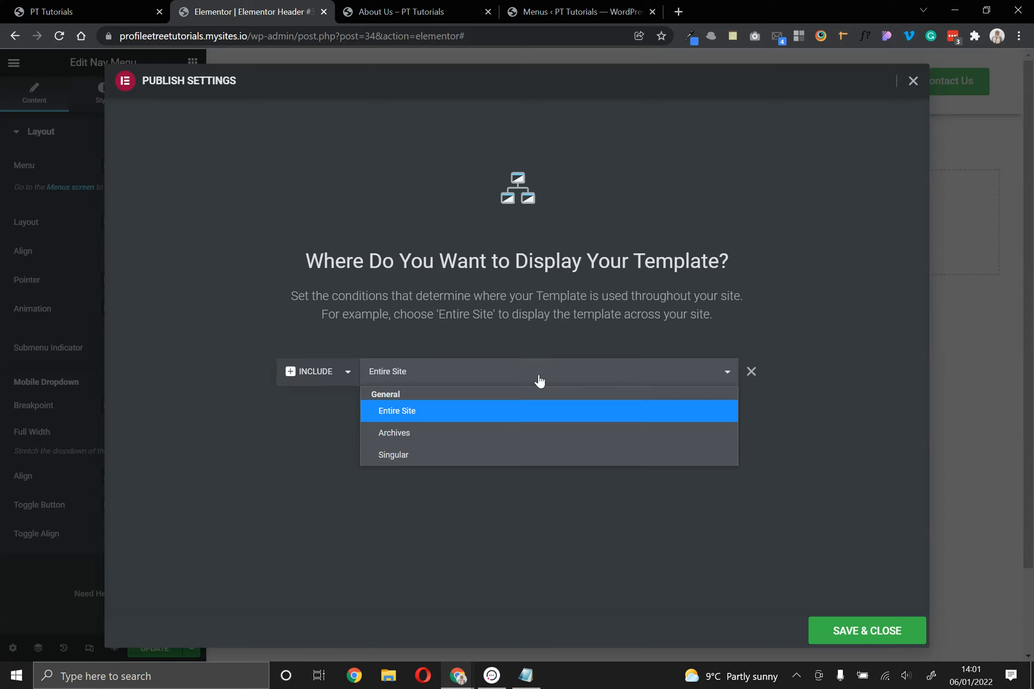
{"action": "left_click", "coordinate": [498, 460]}
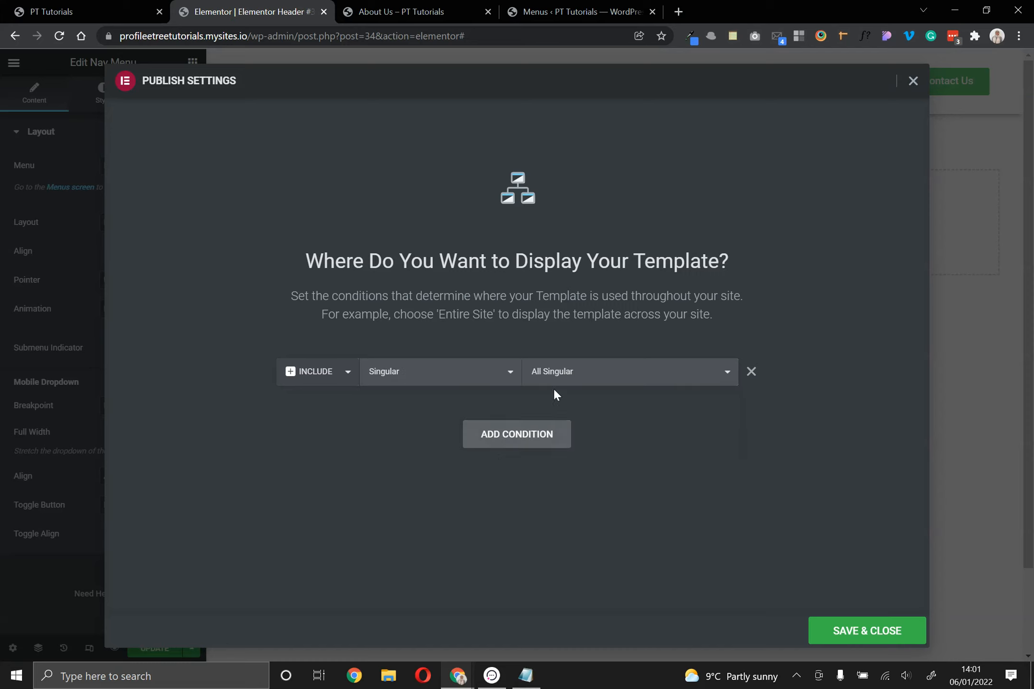
{"action": "left_click", "coordinate": [579, 371]}
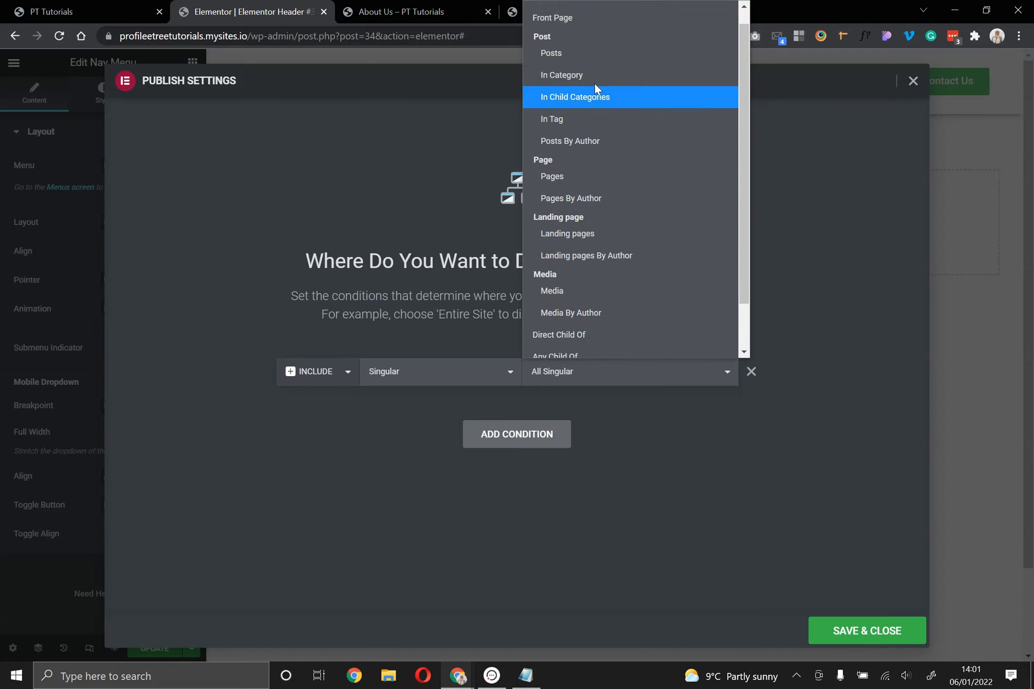
{"action": "scroll", "coordinate": [594, 83], "scroll_direction": "up", "scroll_amount": 1}
{"action": "left_click", "coordinate": [604, 186]}
{"action": "left_click", "coordinate": [683, 378]}
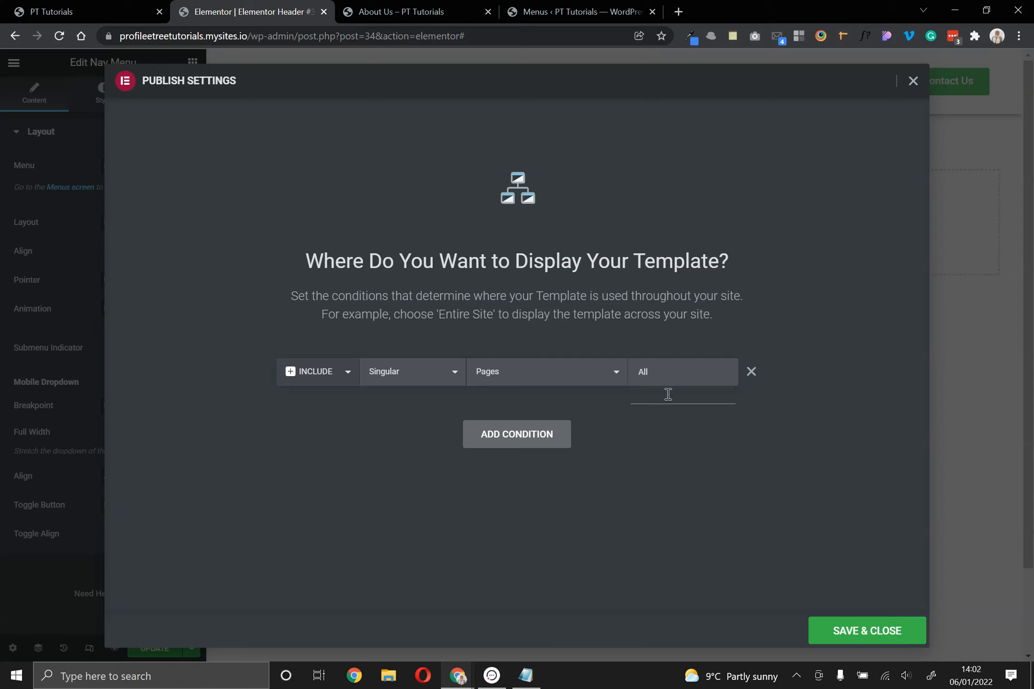
{"action": "type", "text": "about"}
{"action": "left_click", "coordinate": [665, 417]}
{"action": "left_click", "coordinate": [823, 629]}
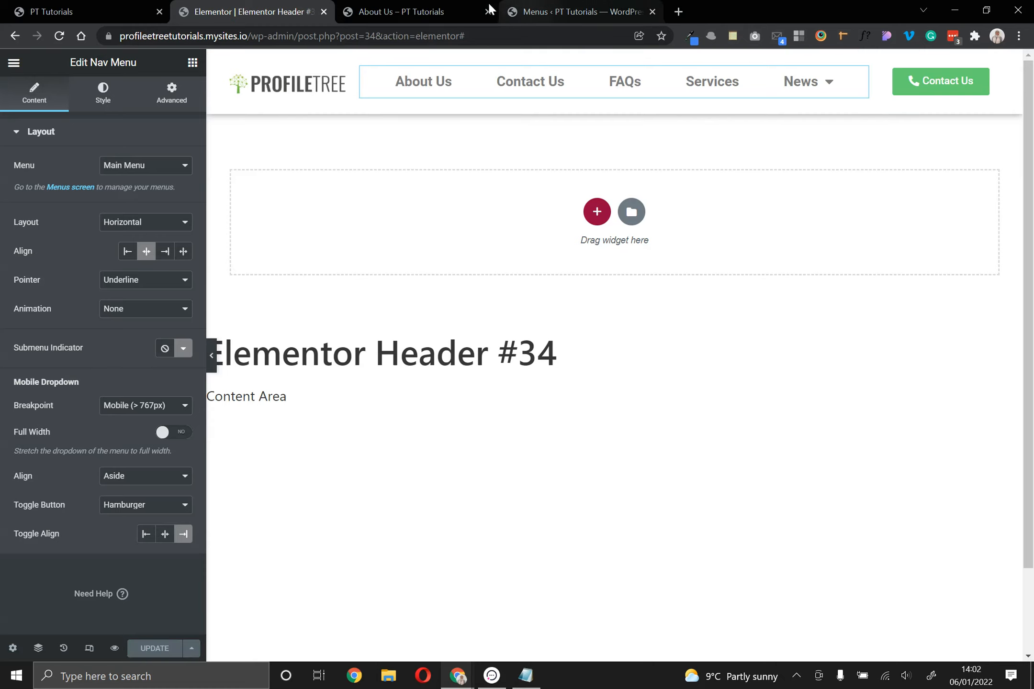
Compare the header shown on the live site's home page with the one on the About Us page
{"action": "left_click", "coordinate": [410, 12]}
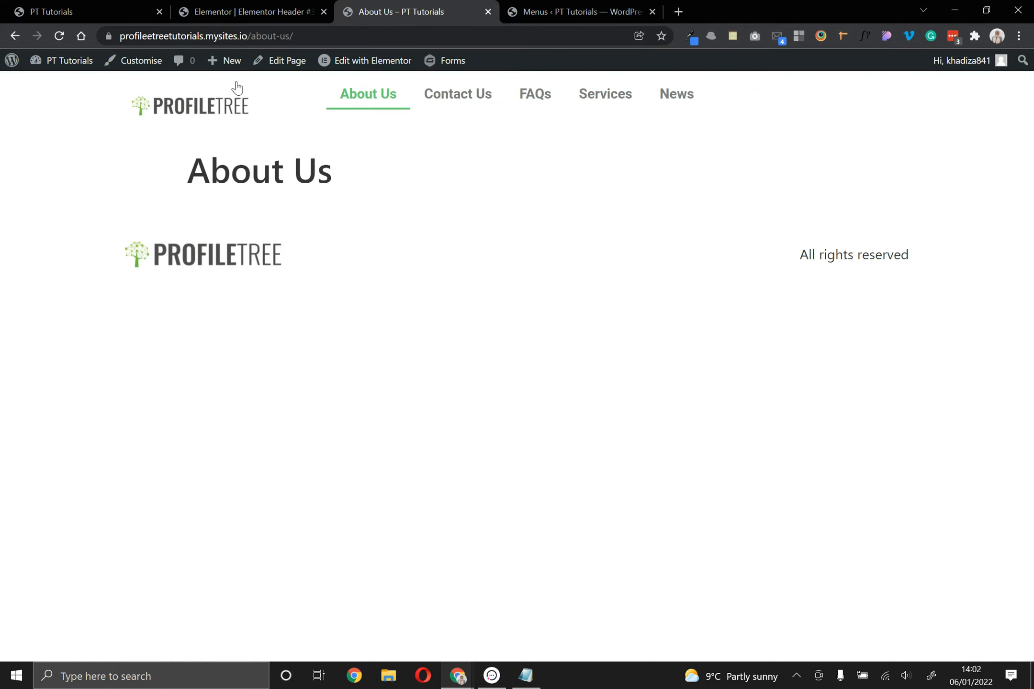
{"action": "left_click", "coordinate": [213, 107]}
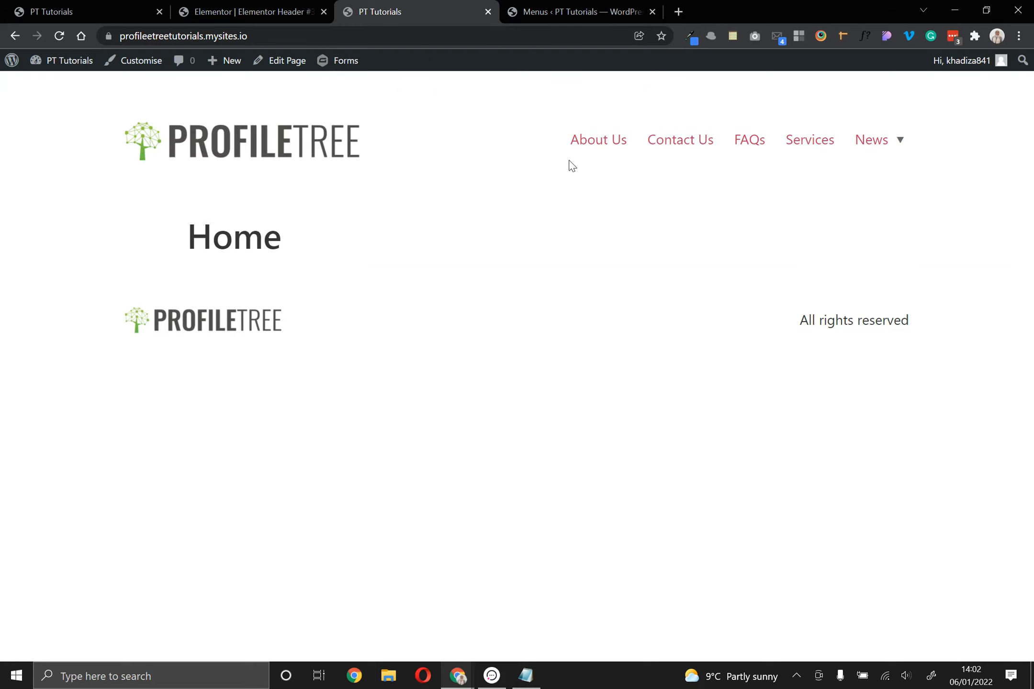
{"action": "left_click", "coordinate": [572, 144]}
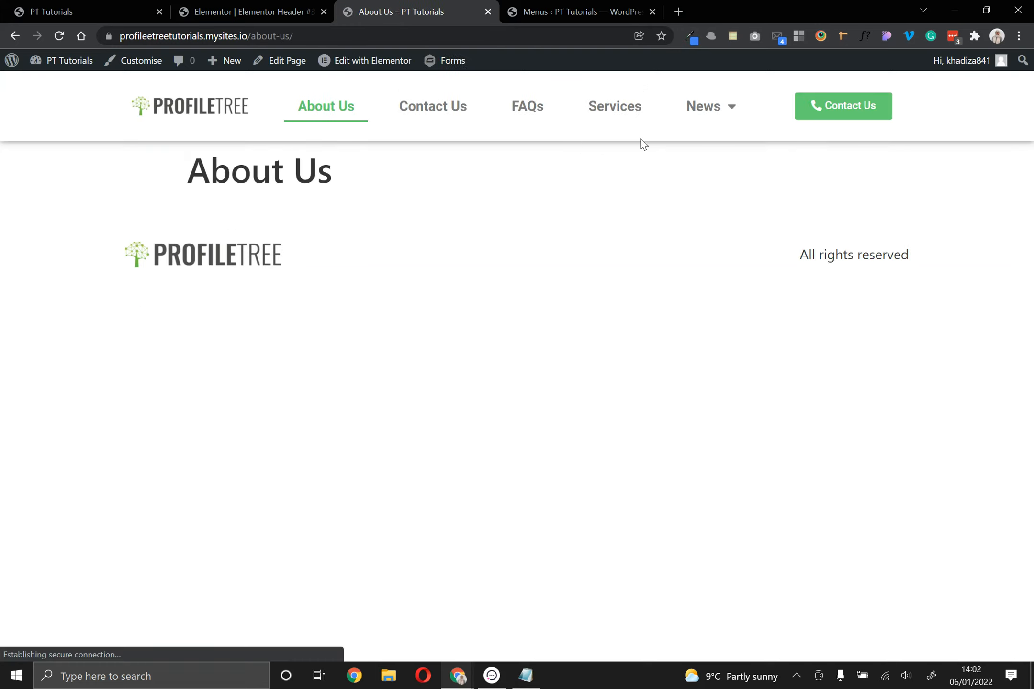
Back in the header editor, add a second display condition that includes Singular, Posts
{"action": "left_click", "coordinate": [285, 9]}
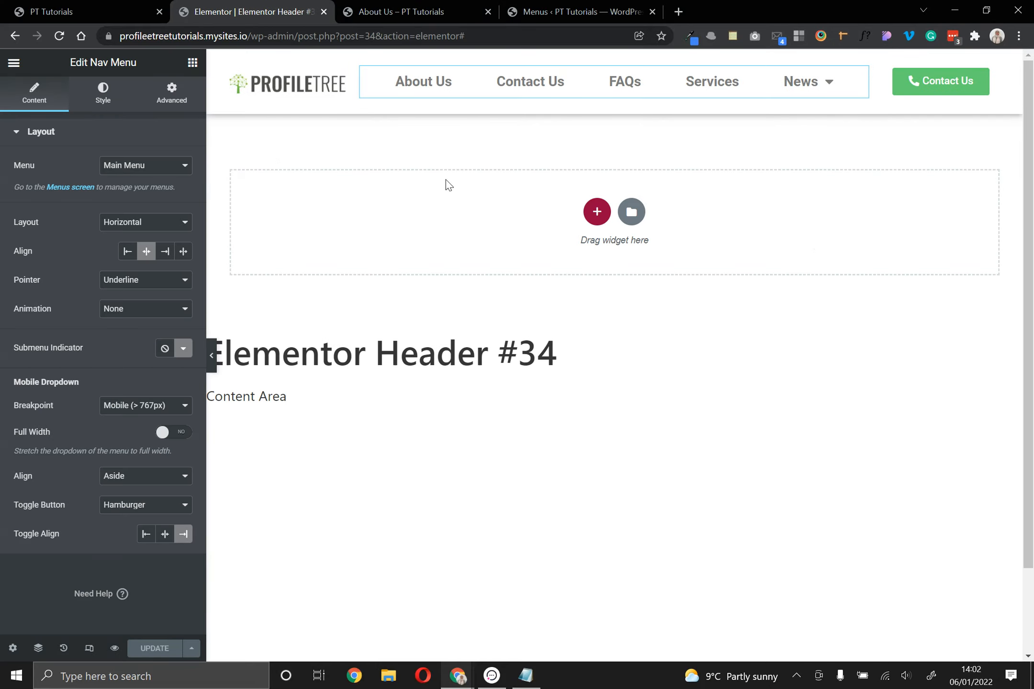
{"action": "left_click", "coordinate": [191, 648]}
{"action": "left_click", "coordinate": [115, 588]}
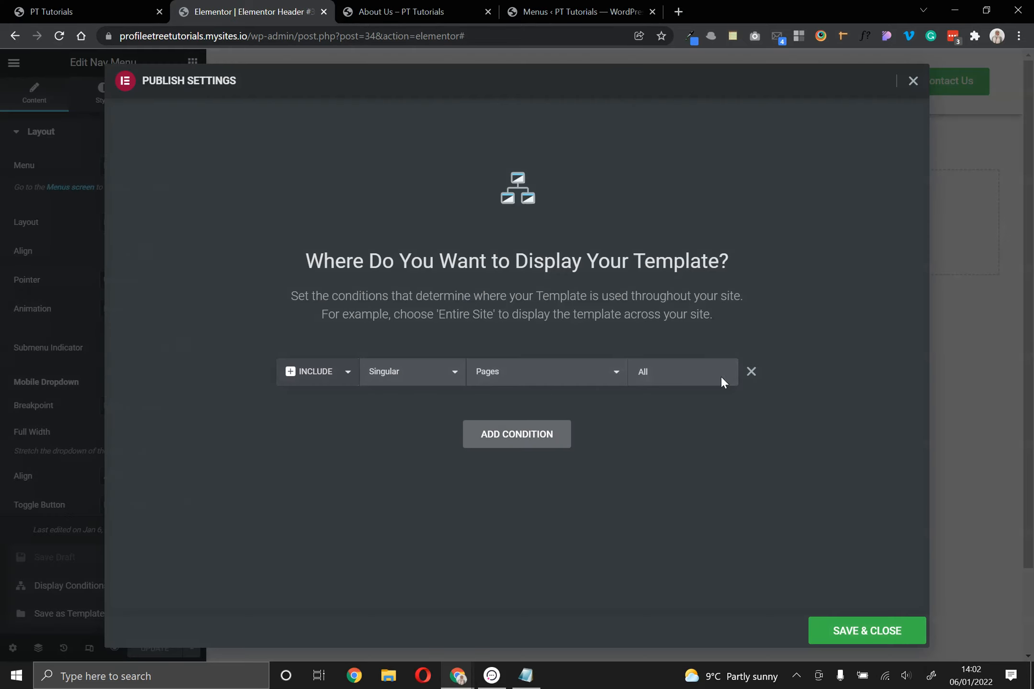
{"action": "left_click", "coordinate": [551, 450]}
{"action": "left_click", "coordinate": [431, 412]}
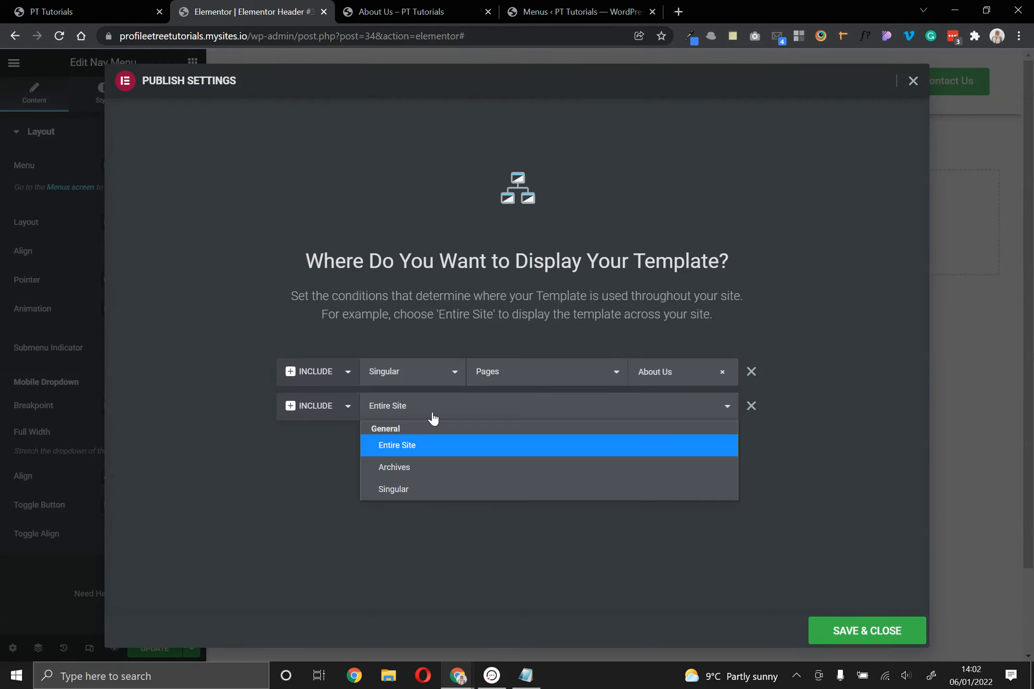
{"action": "left_click", "coordinate": [406, 489]}
{"action": "left_click", "coordinate": [631, 411]}
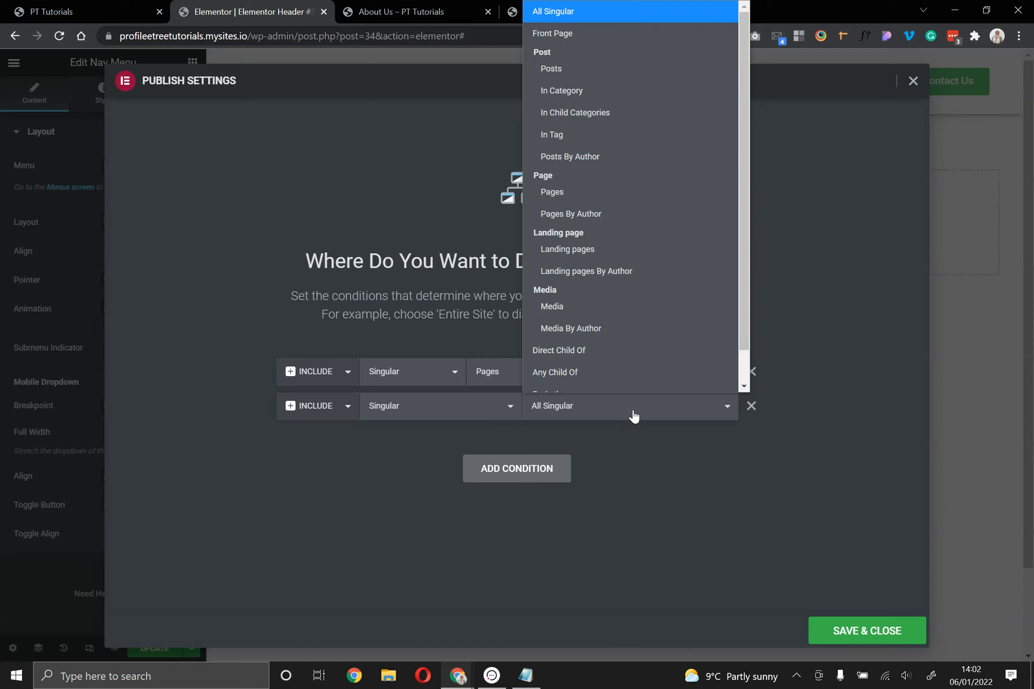
{"action": "left_click", "coordinate": [614, 73]}
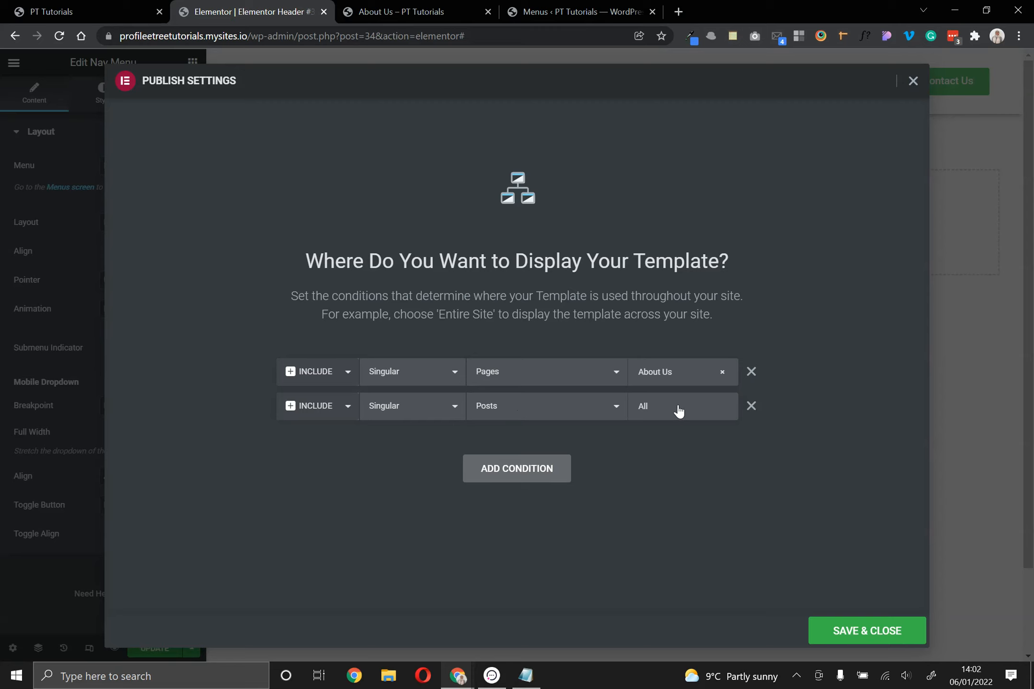
Change the second display condition from Posts to In Category and choose the category matching "un"
{"action": "left_click", "coordinate": [587, 412]}
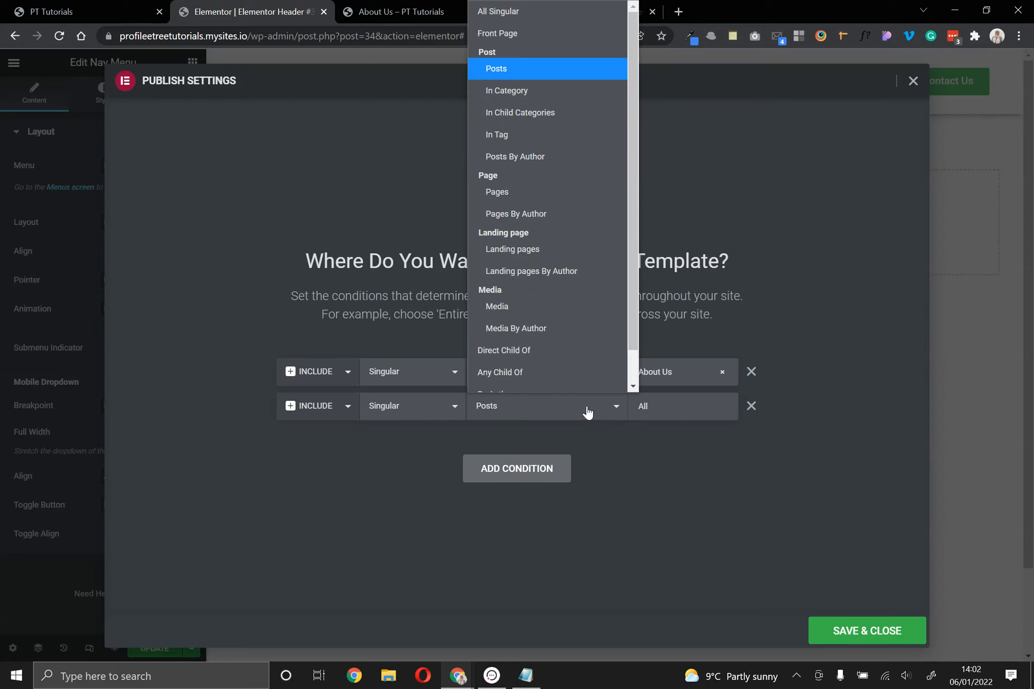
{"action": "left_click", "coordinate": [537, 77]}
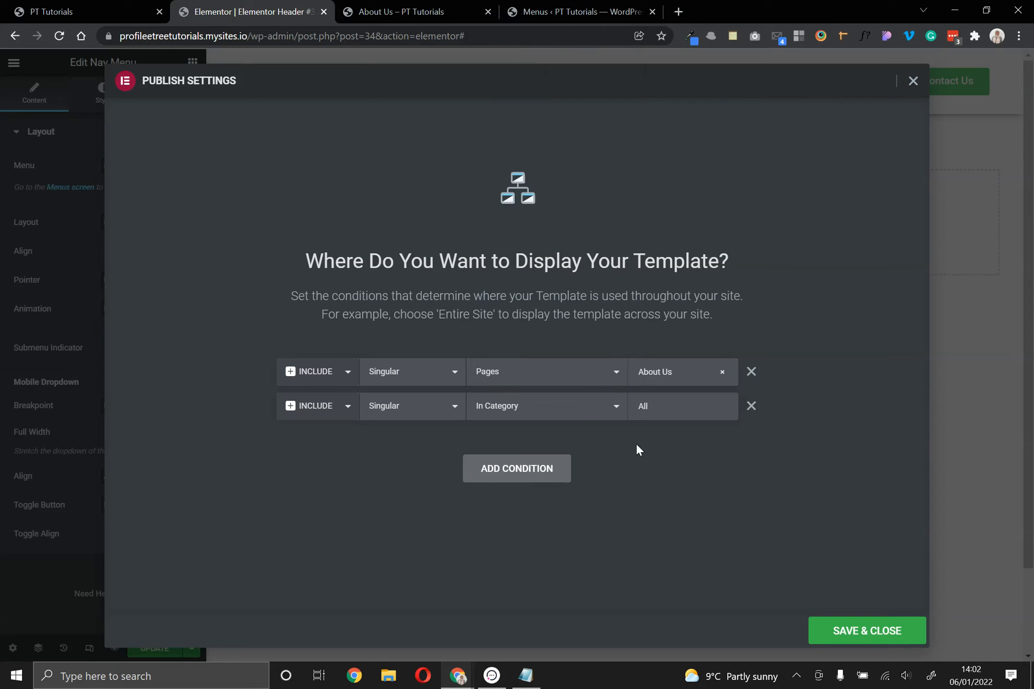
{"action": "left_click", "coordinate": [664, 403]}
{"action": "type", "text": "un"}
{"action": "left_click", "coordinate": [663, 452]}
Add a third display condition that includes Archives and review its archive types, keeping All Archives
{"action": "left_click", "coordinate": [520, 469]}
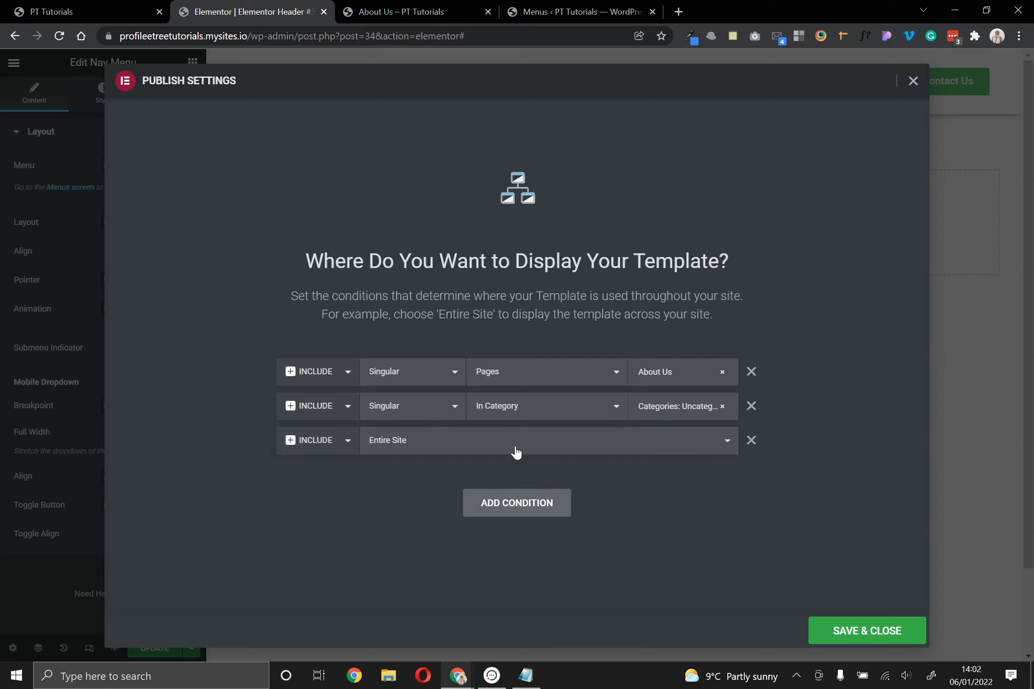
{"action": "left_click", "coordinate": [489, 441]}
{"action": "left_click", "coordinate": [436, 498]}
{"action": "left_click", "coordinate": [556, 443]}
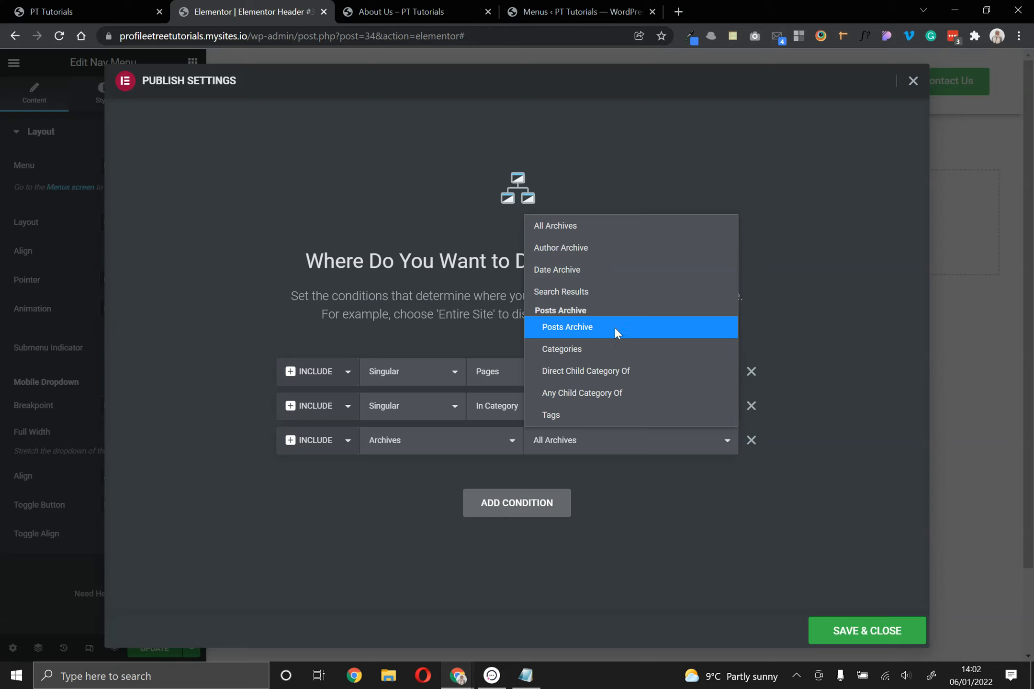
{"action": "left_click", "coordinate": [510, 465]}
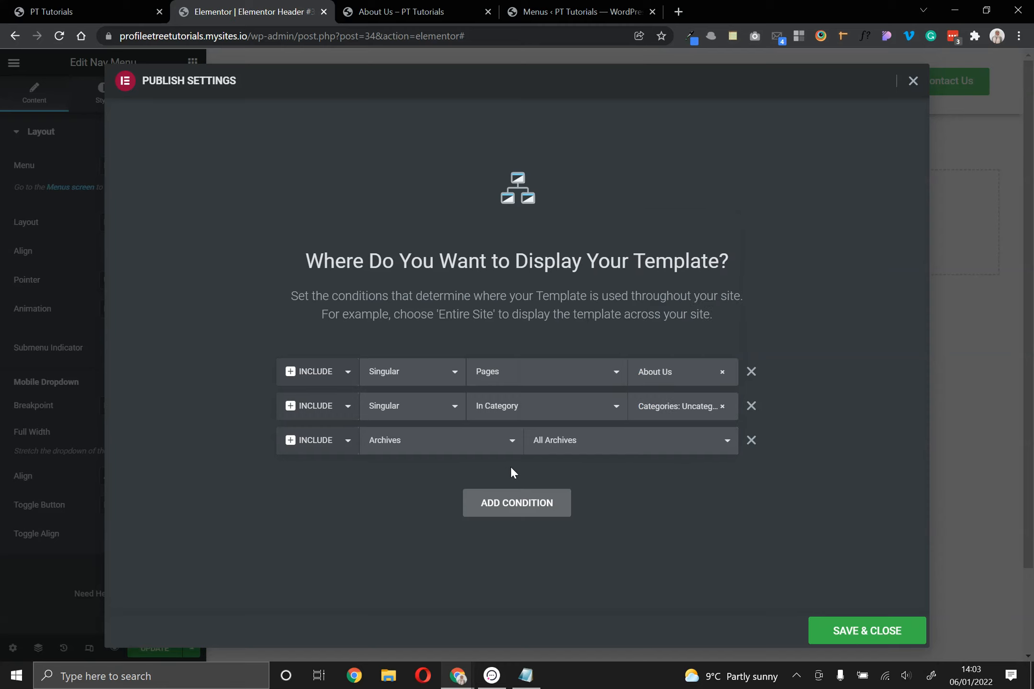
Switch the third display condition to Singular and review its available content types, keeping All Singular
{"action": "left_click", "coordinate": [502, 453]}
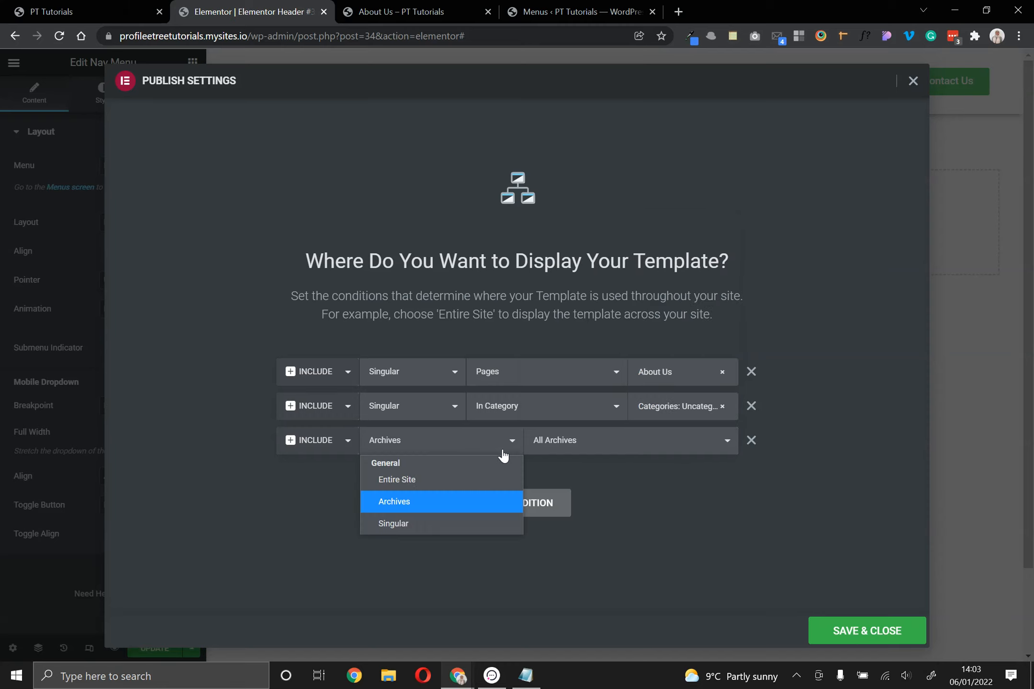
{"action": "left_click", "coordinate": [414, 523]}
{"action": "left_click", "coordinate": [632, 445]}
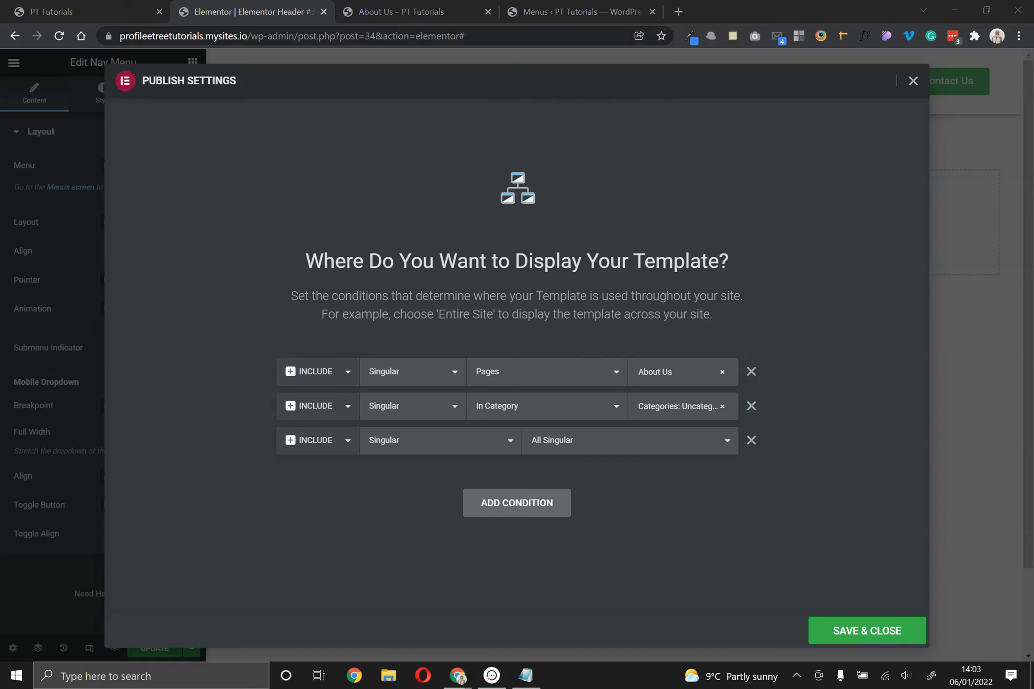
{"action": "left_click", "coordinate": [708, 444]}
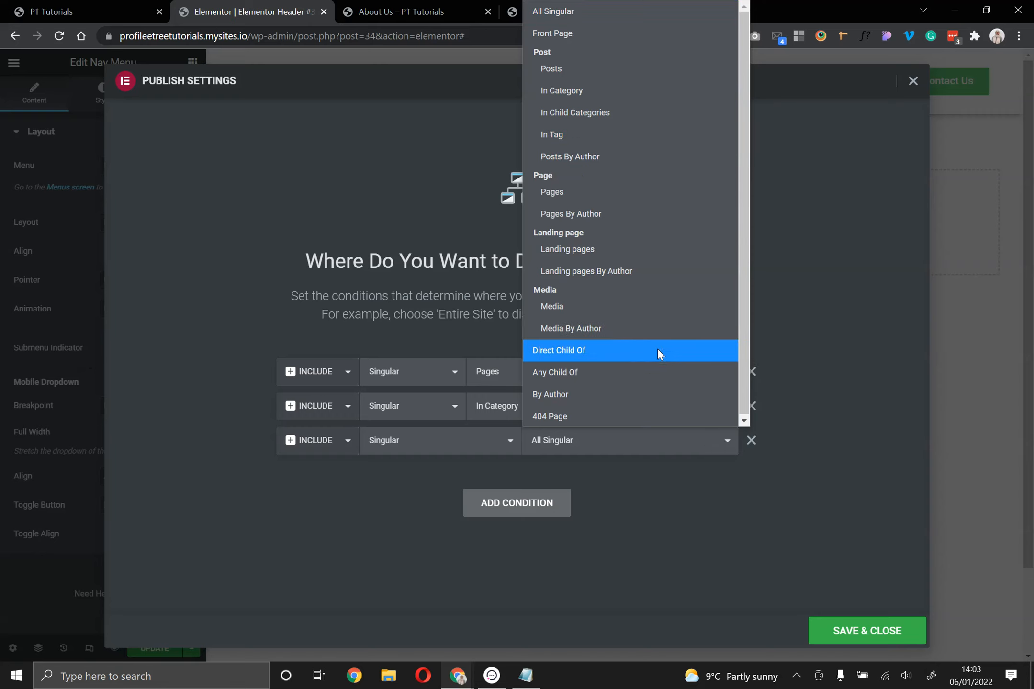
{"action": "left_click", "coordinate": [907, 380]}
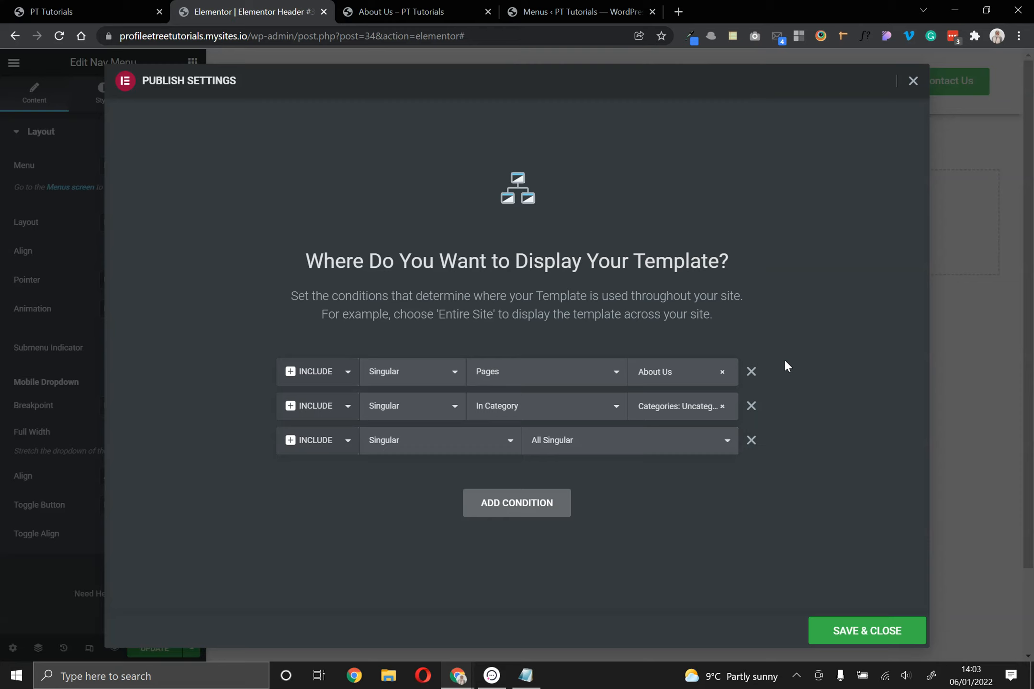
Remove the third and second display conditions, keeping only the About Us page, and save the publish settings
{"action": "left_click", "coordinate": [751, 440]}
{"action": "left_click", "coordinate": [751, 406]}
{"action": "left_click", "coordinate": [872, 632]}
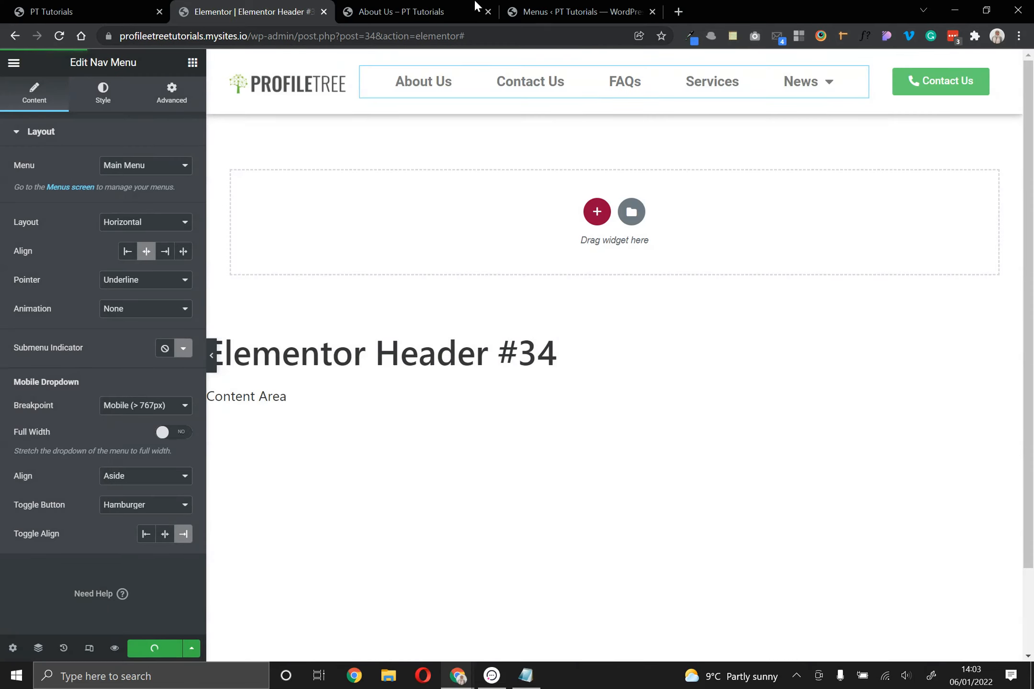
Exit the header editor to the WordPress dashboard and open the Theme Builder
{"action": "left_click", "coordinate": [13, 62]}
{"action": "left_click", "coordinate": [84, 306]}
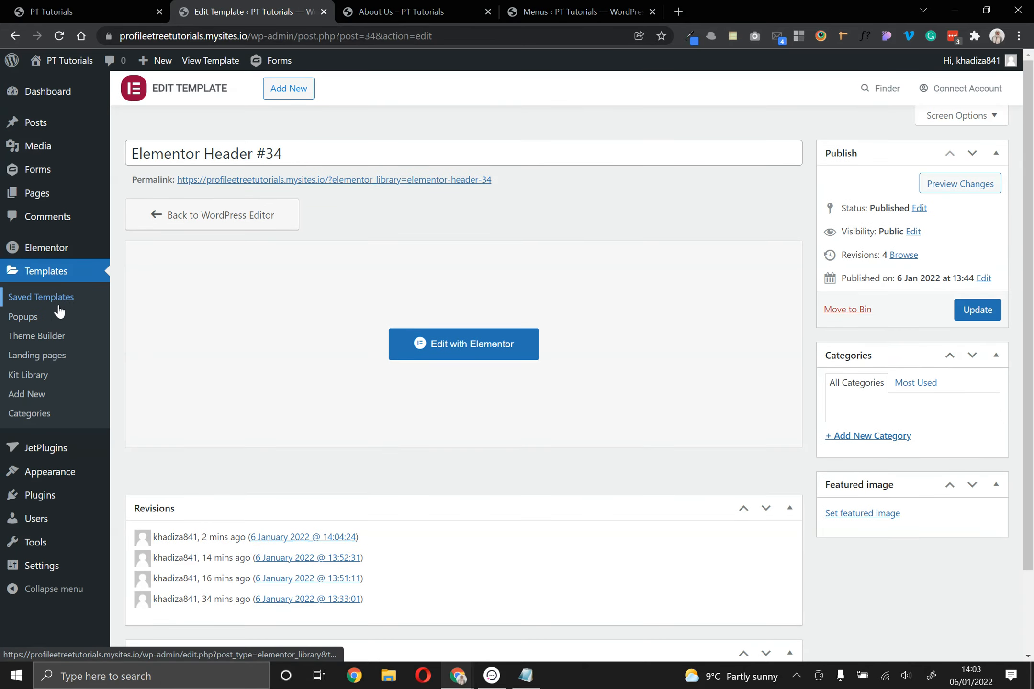
{"action": "left_click", "coordinate": [57, 338]}
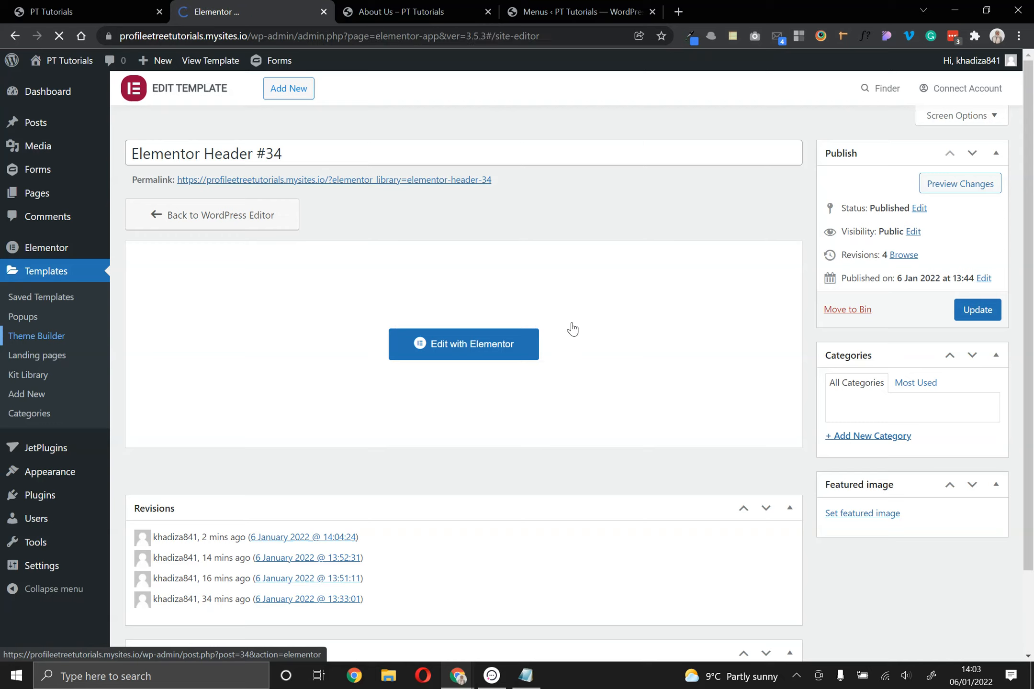